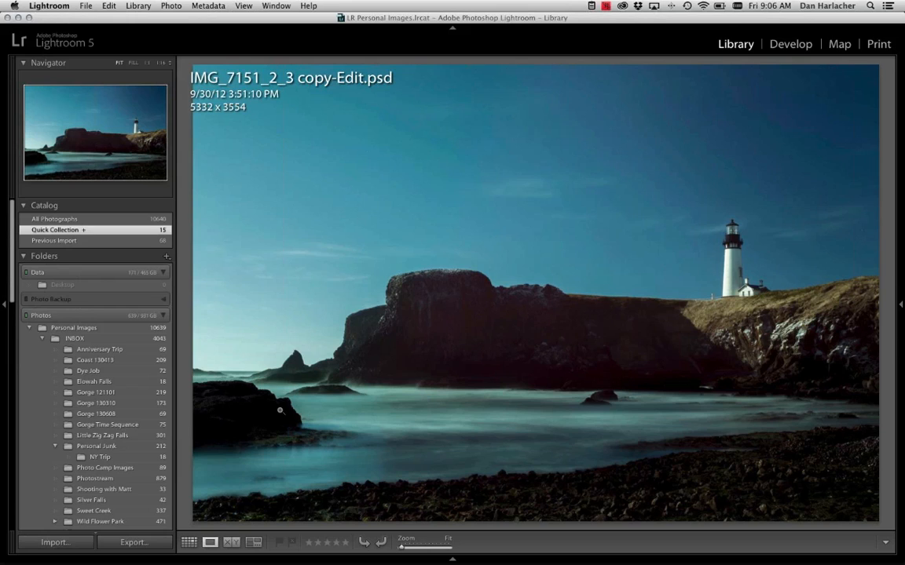
Step: Send the lighthouse photo IMG_7151_2_3 copy-Edit.psd from the Lightroom library to the Perfect Photo Suite 7 plug-in
left_click(85, 6)
mouse_move(114, 201)
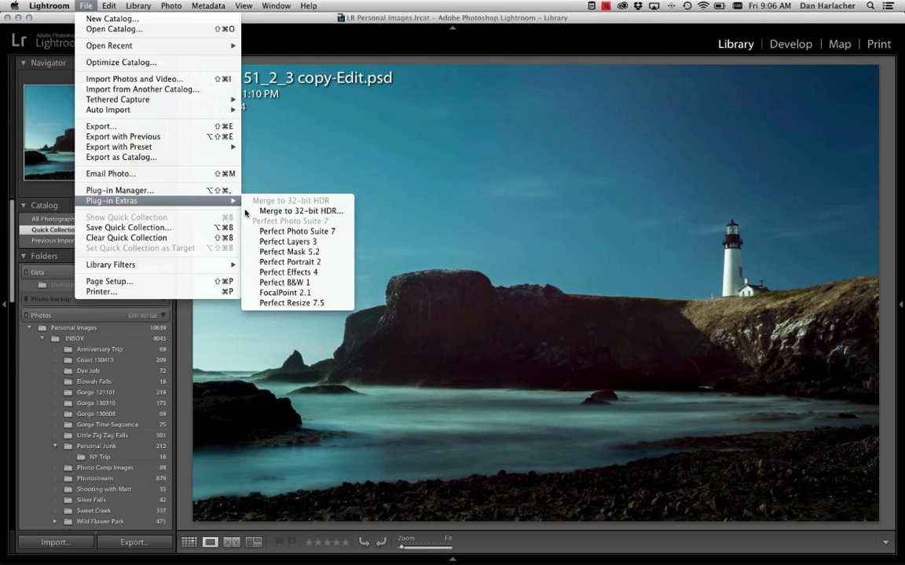
left_click(337, 232)
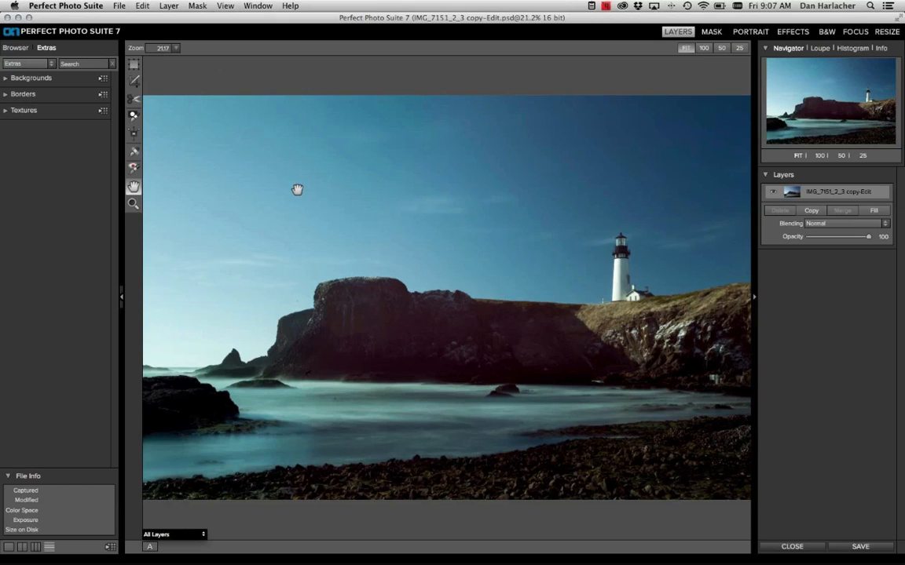
Step: Switch back to Lightroom and select the sky photo IMG_1683.JPG in the grid, checking it at full size
mouse_move(325, 563)
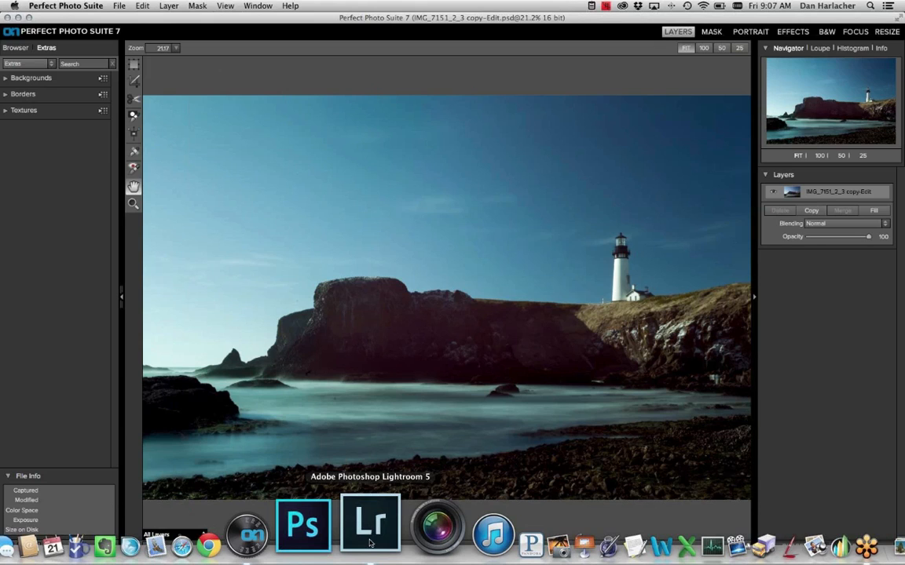
left_click(371, 542)
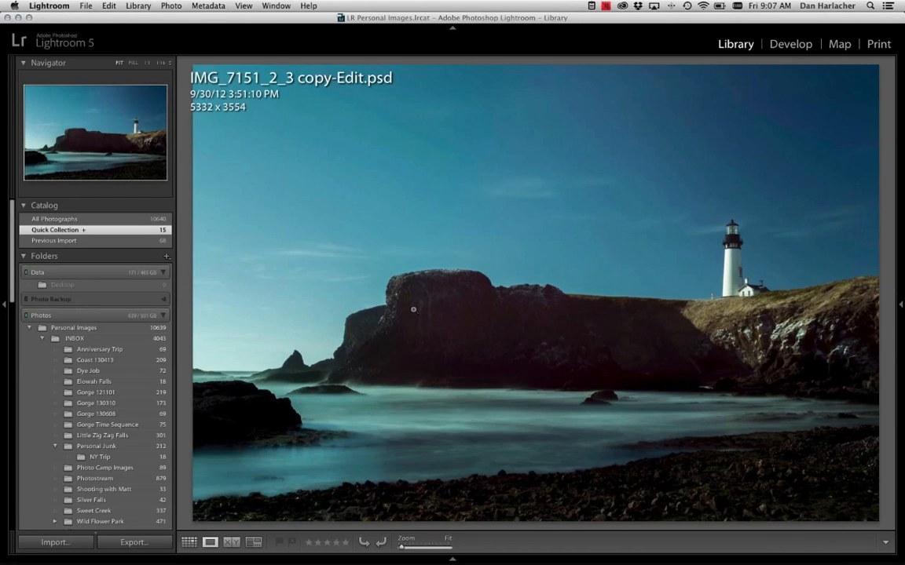
key("g")
left_click(244, 108)
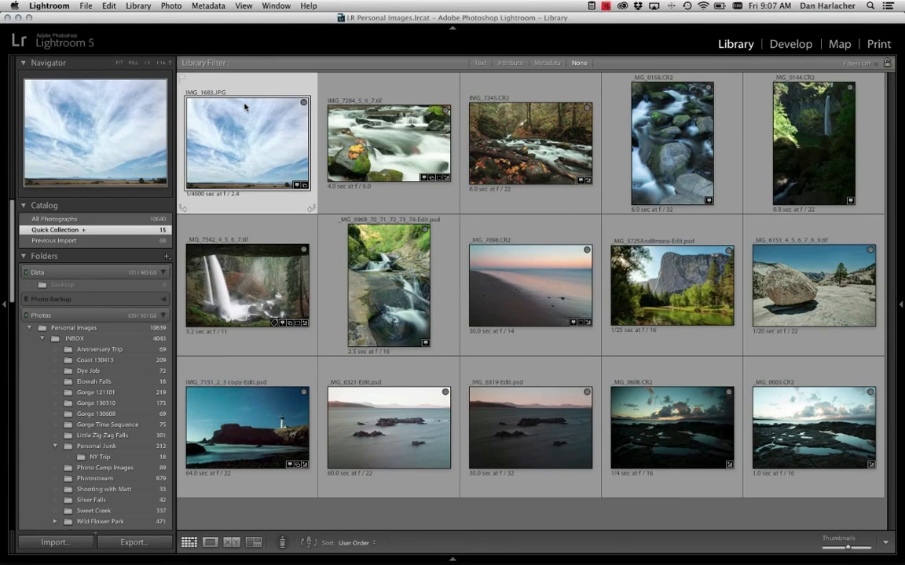
key("e")
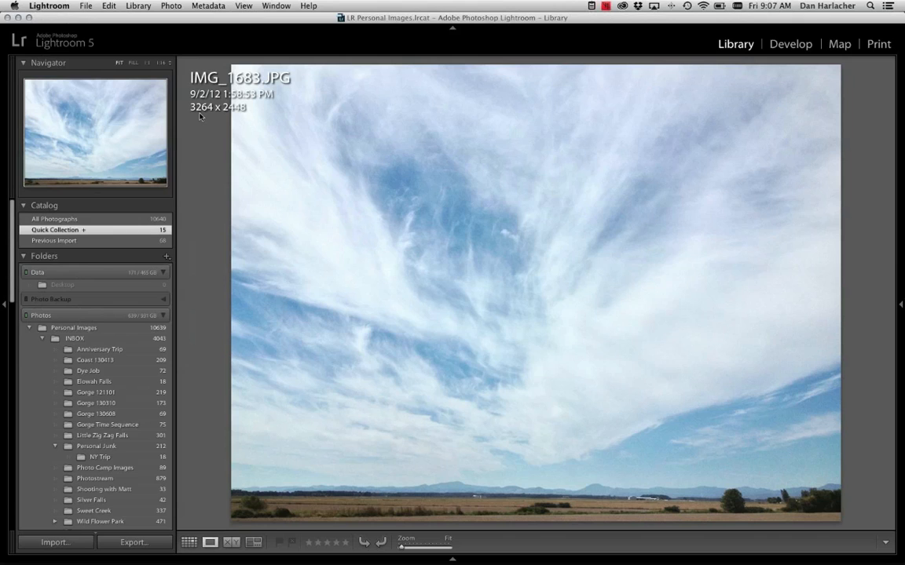
key("g")
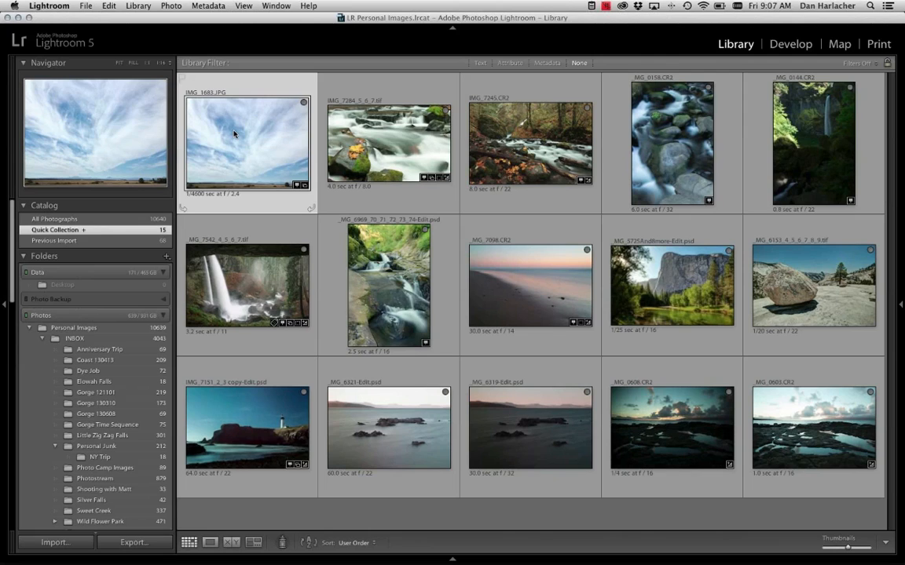
Step: Send the sky photo to Perfect Photo Suite 7, merge it as a layer over the lighthouse photo, and compare with it hidden and shown
left_click(89, 5)
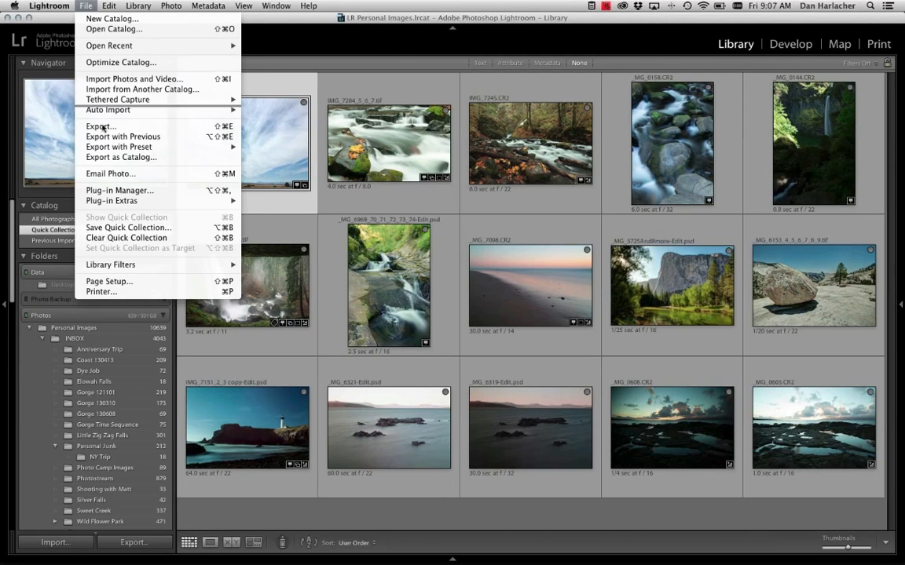
mouse_move(110, 200)
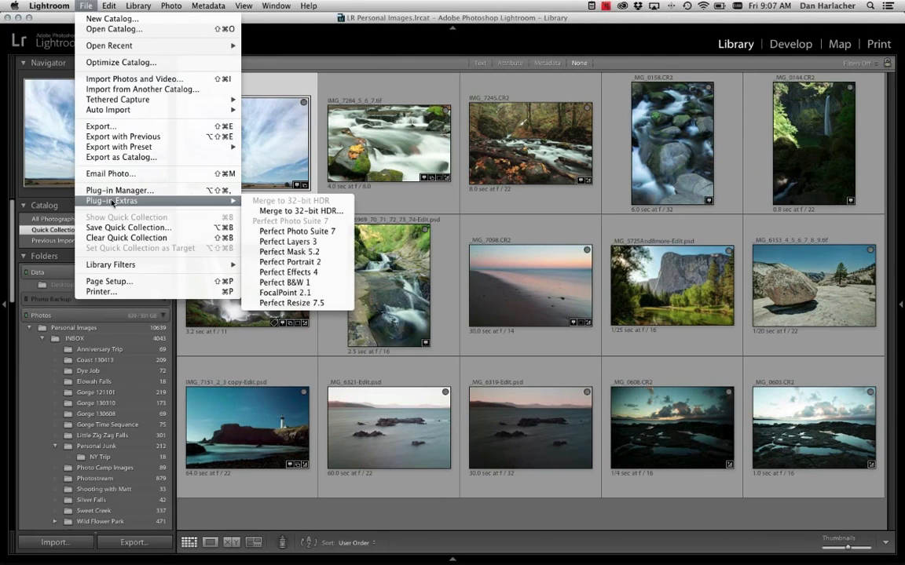
left_click(275, 232)
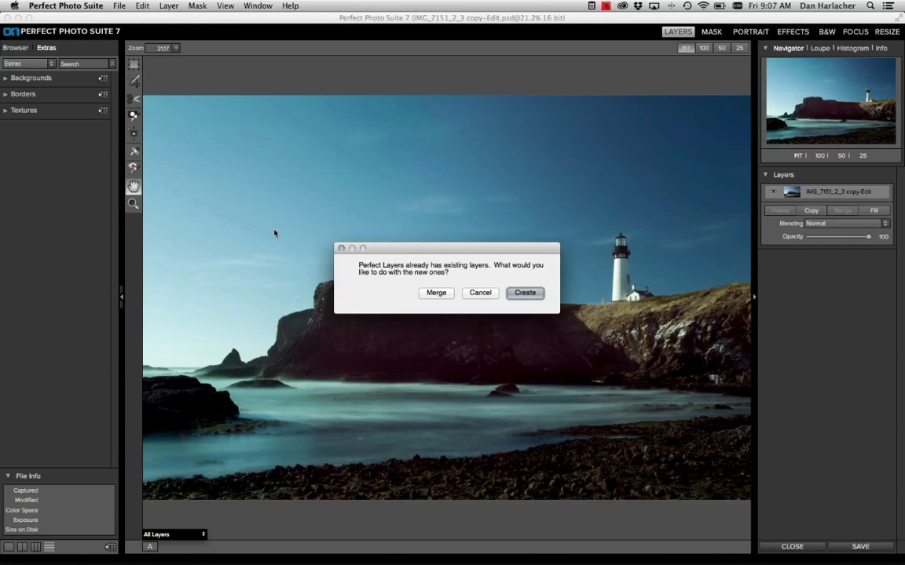
left_click(436, 293)
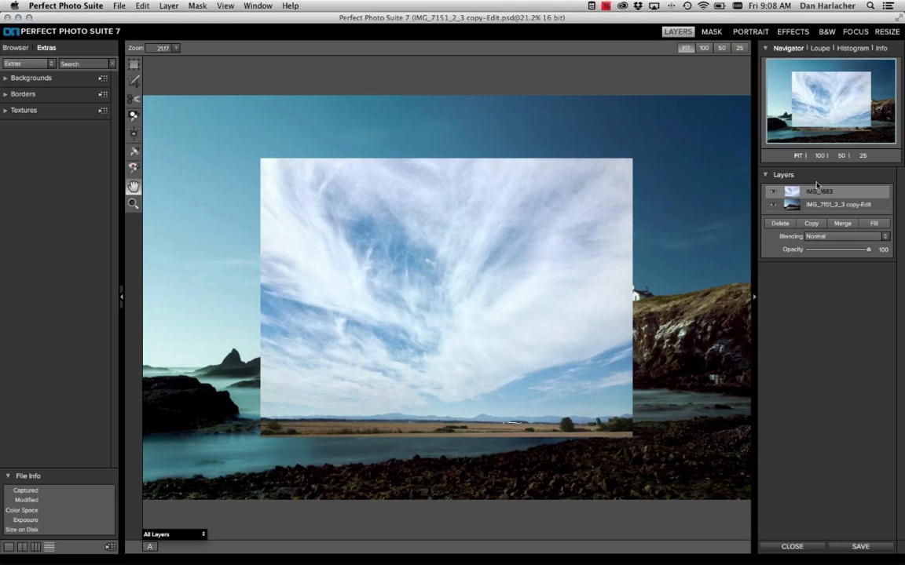
left_click(773, 193)
left_click(774, 194)
Step: Scale the sky layer IMG_1683 to fill the canvas, move it up until its horizon sits near the waterline, and apply the transform
left_click(134, 64)
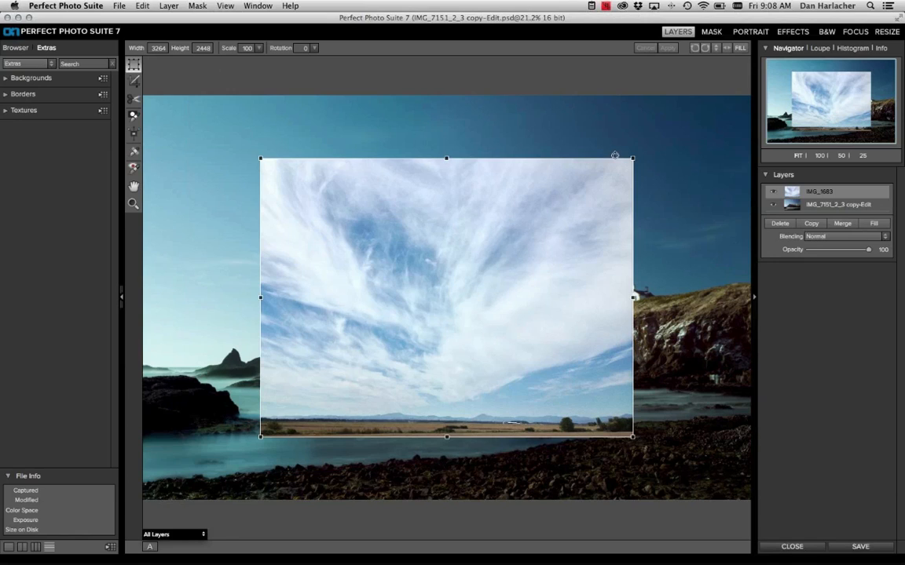
left_click(742, 50)
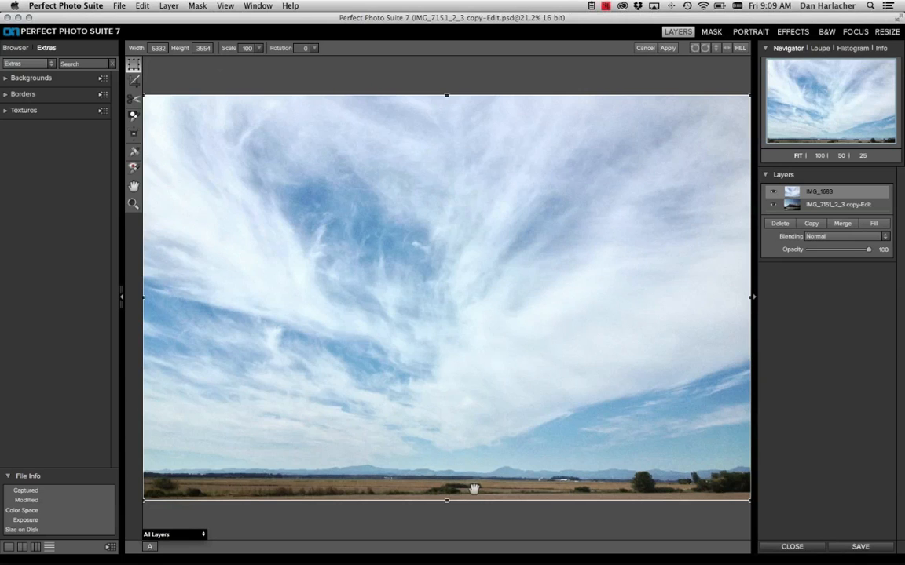
left_click_drag(471, 481, 474, 399)
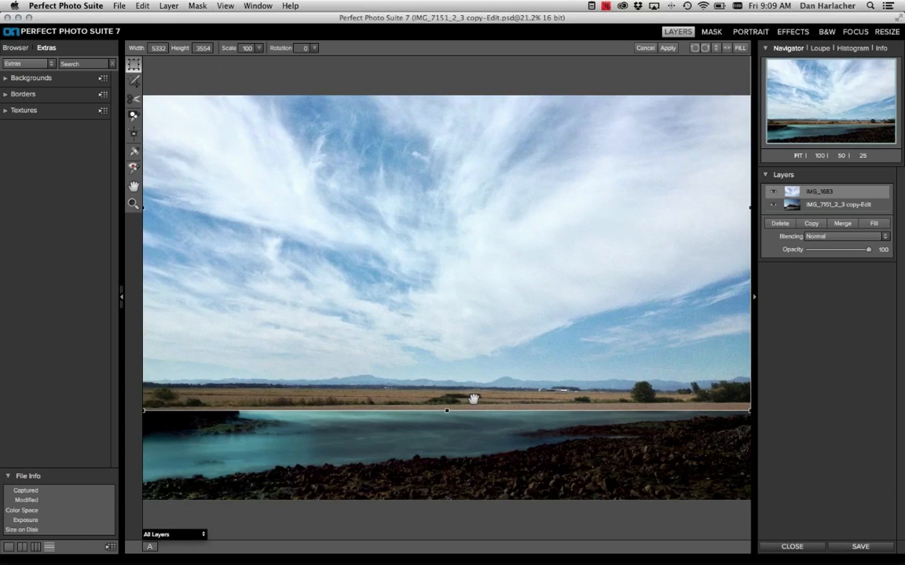
left_click(667, 49)
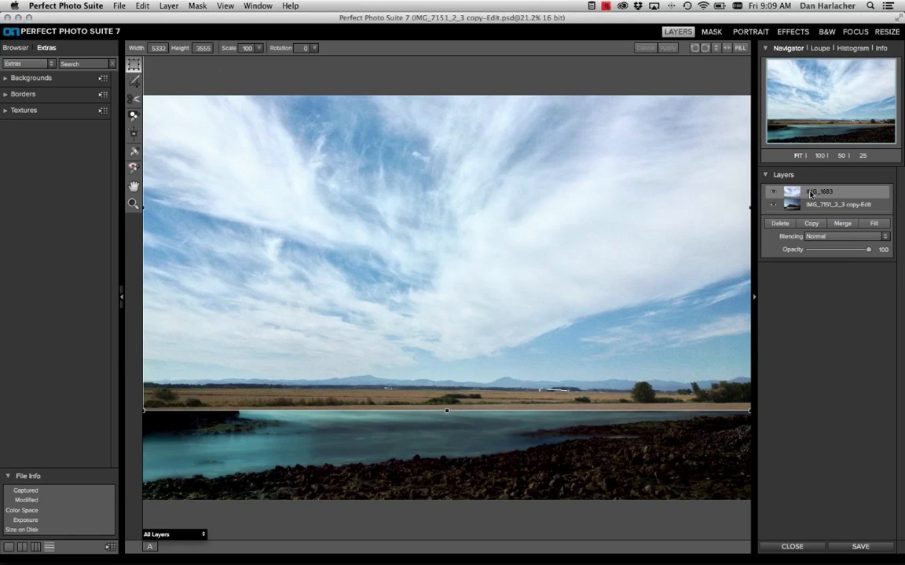
Step: Move the sky layer IMG_1683 beneath the lighthouse layer and make the lighthouse layer active
left_click_drag(812, 194, 813, 210)
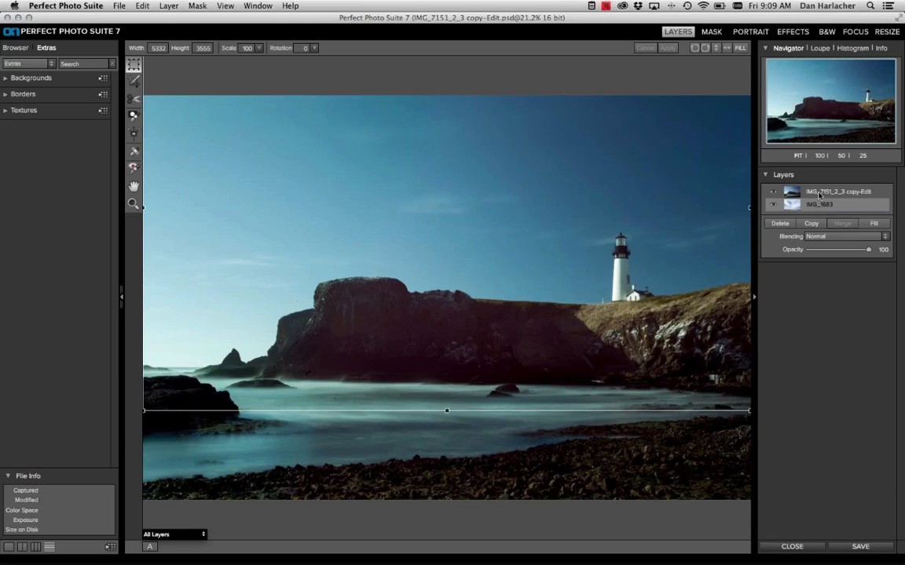
left_click(819, 193)
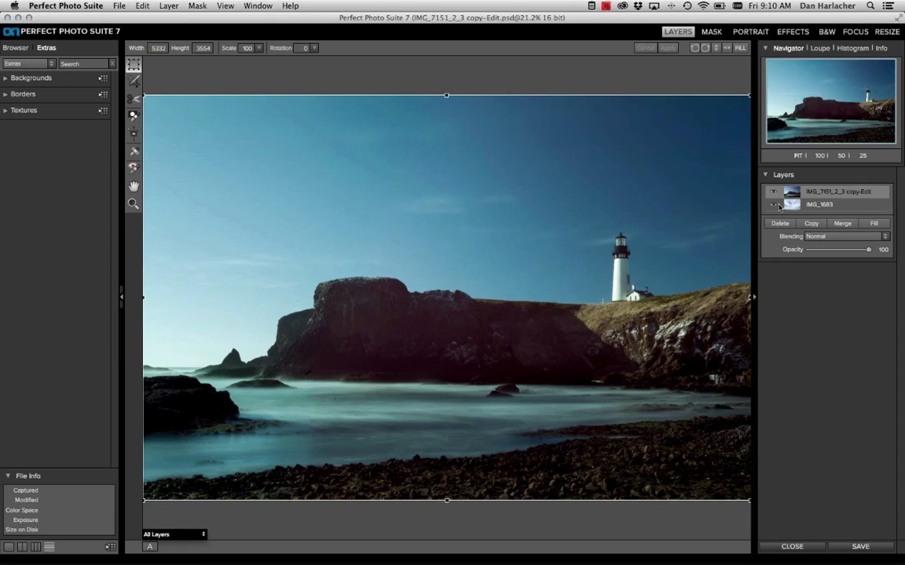
Step: Brush out the original sky of the lighthouse layer in the Mask module and apply the result as a layer mask
left_click(713, 33)
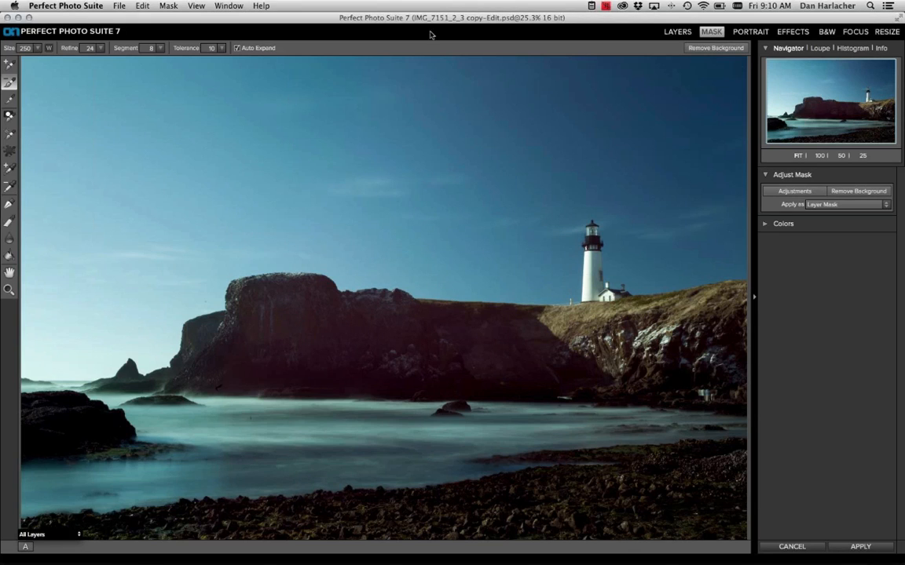
left_click(9, 83)
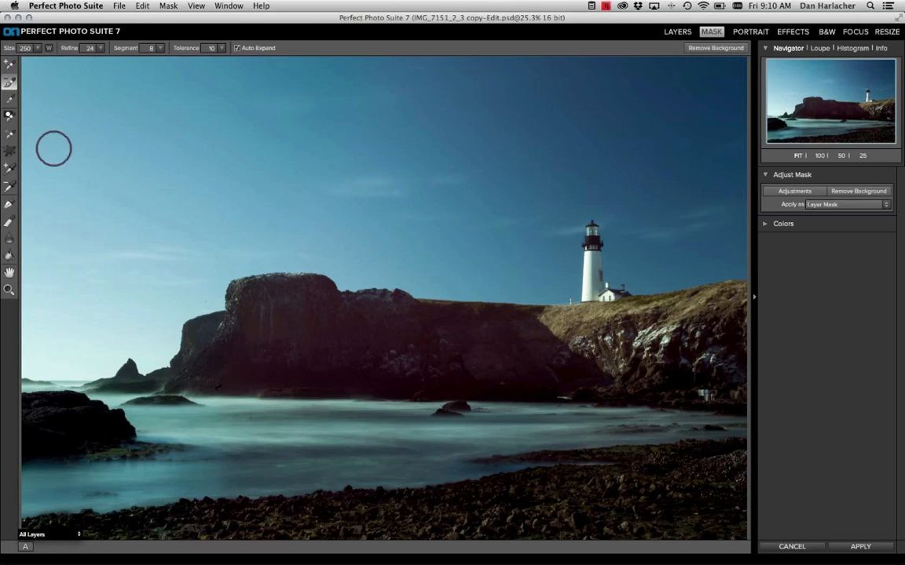
mouse_move(72, 296)
left_mouse_down()
mouse_move(76, 254)
mouse_move(171, 180)
mouse_move(281, 205)
mouse_move(413, 160)
mouse_move(458, 181)
mouse_move(523, 124)
mouse_move(636, 132)
mouse_move(676, 165)
mouse_move(685, 236)
left_mouse_up()
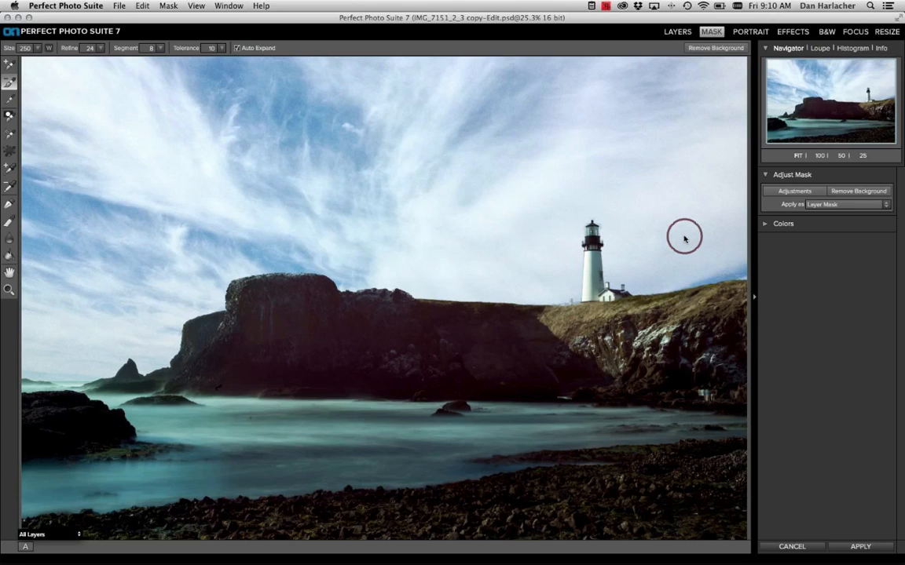
left_click(848, 550)
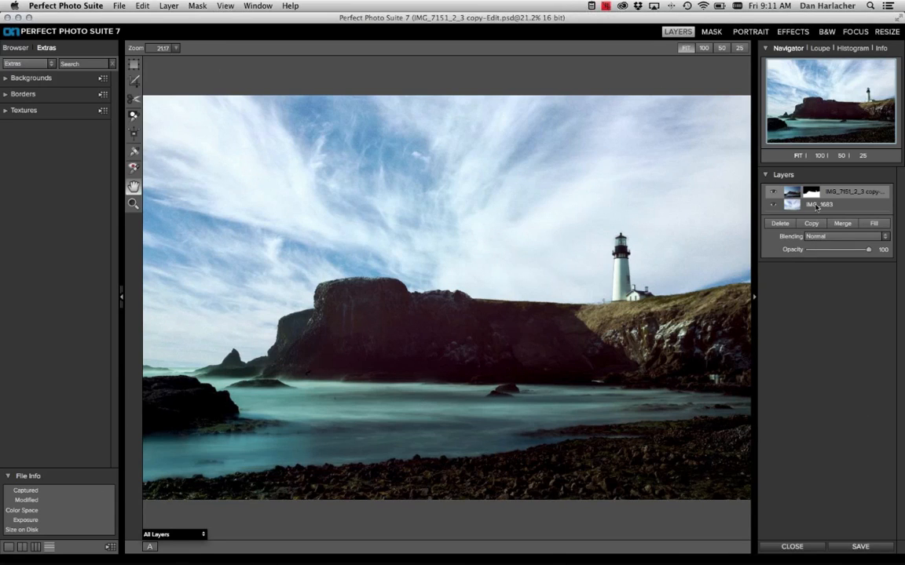
Step: Flip the sky layer IMG_1683 horizontally and apply the transform
left_click(816, 205)
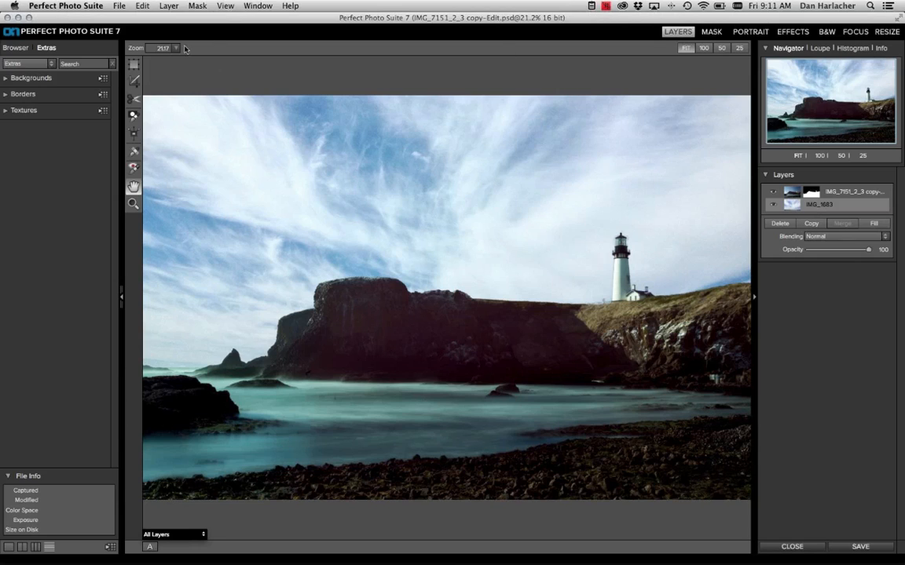
left_click(134, 64)
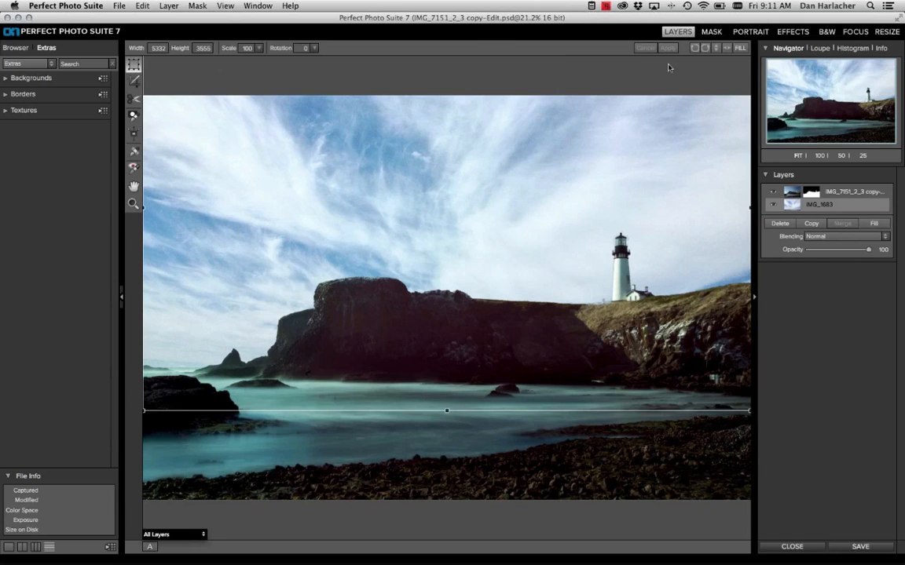
left_click(727, 51)
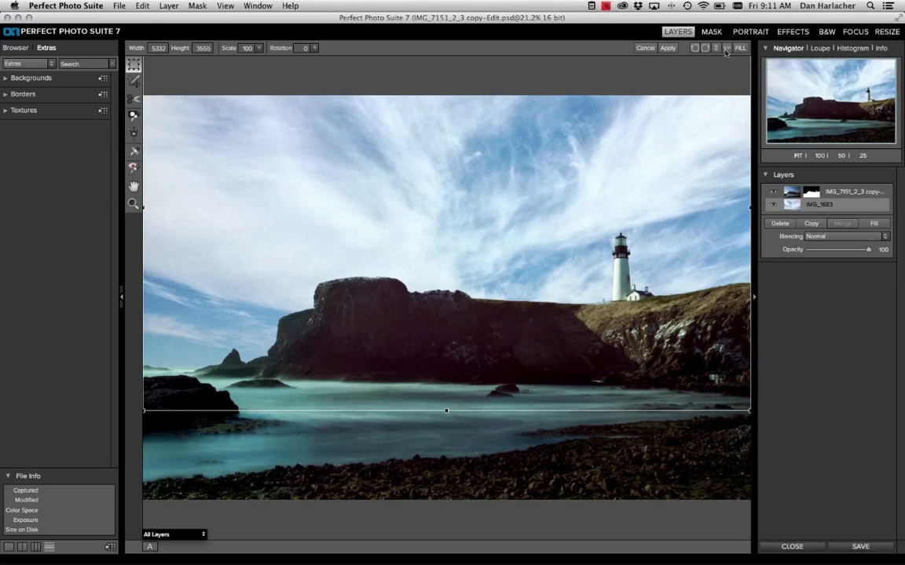
left_click(667, 48)
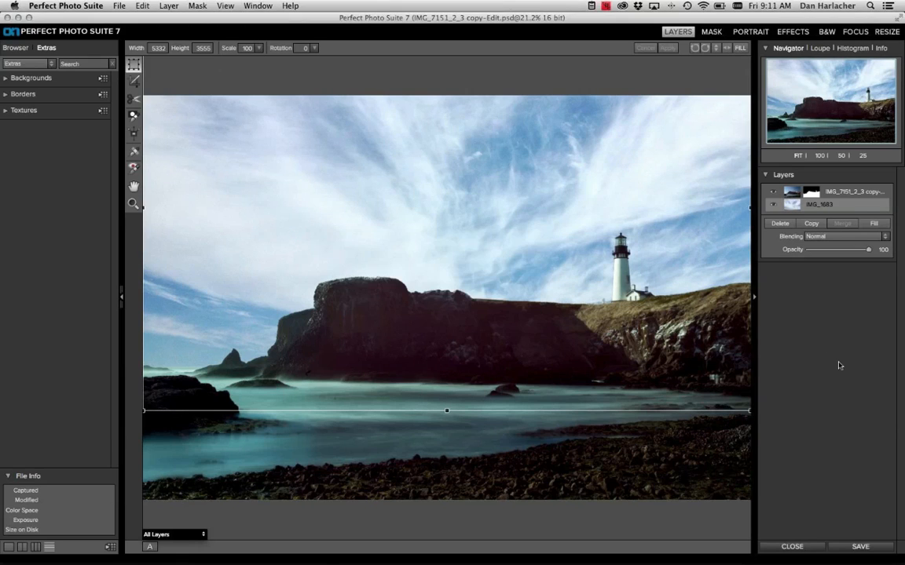
Step: Set up the retouch brush at size 50 with the clone brush option off for close-up work on the lighthouse layer
left_click(799, 191)
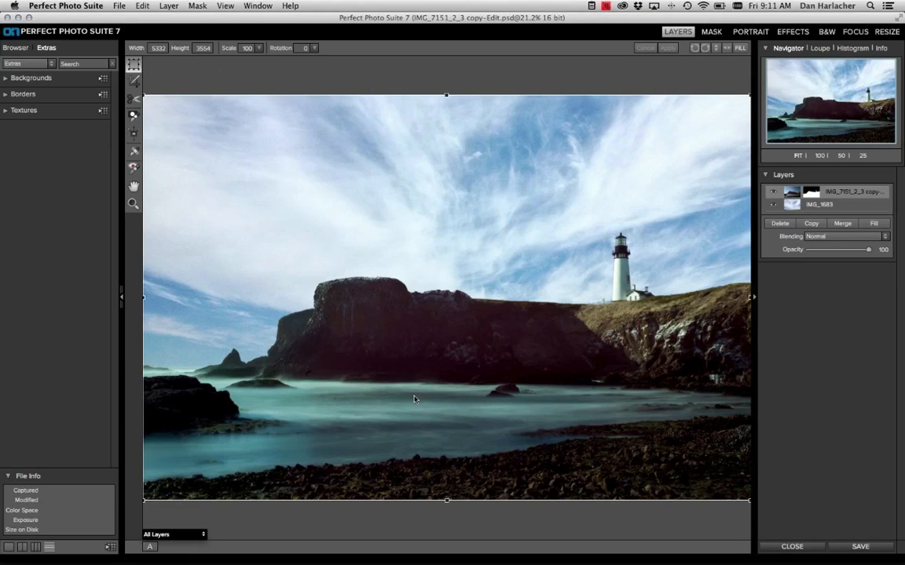
key("super+equal")
key("super+equal")
key("super+equal")
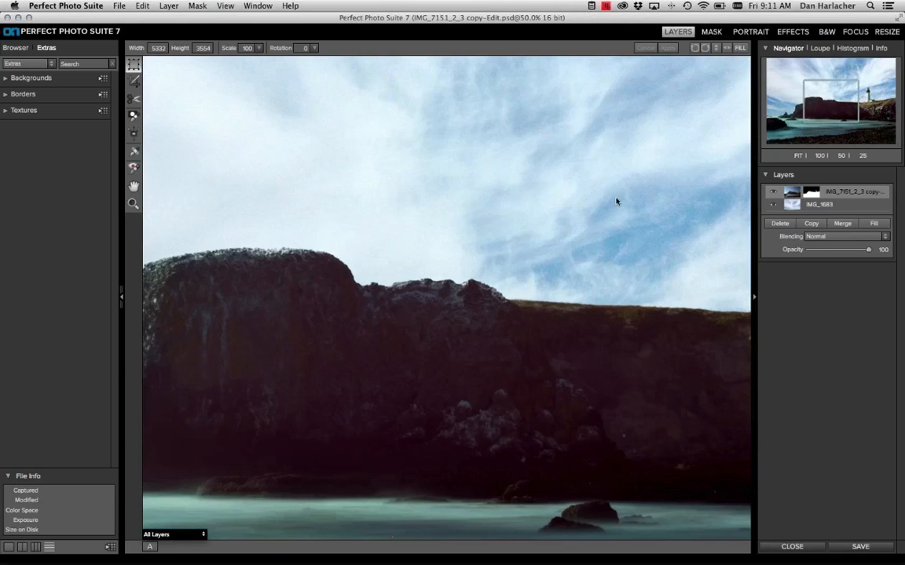
left_click_drag(820, 108, 791, 126)
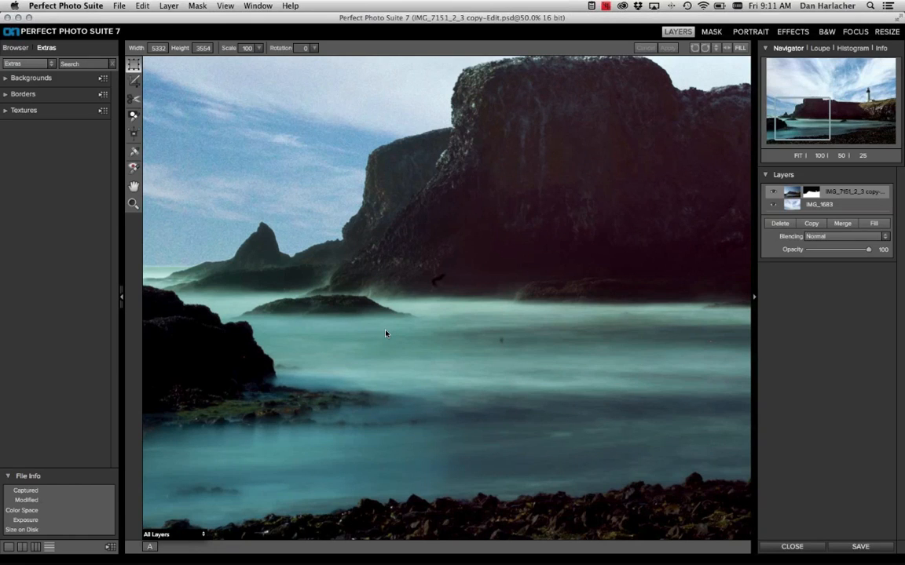
left_click(134, 152)
left_click(299, 48)
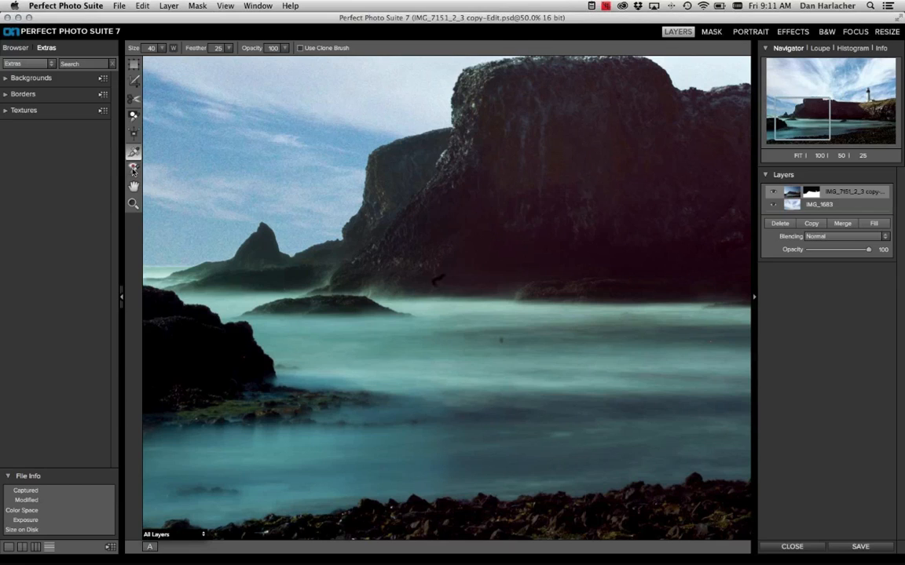
key("bracketright")
key("bracketright")
mouse_move(521, 364)
left_mouse_down()
mouse_move(608, 293)
mouse_move(622, 293)
mouse_move(525, 275)
mouse_move(502, 281)
mouse_move(525, 293)
mouse_move(378, 313)
mouse_move(309, 299)
mouse_move(445, 286)
mouse_move(374, 306)
left_mouse_up()
left_click_drag(529, 333, 424, 285)
key("bracketleft")
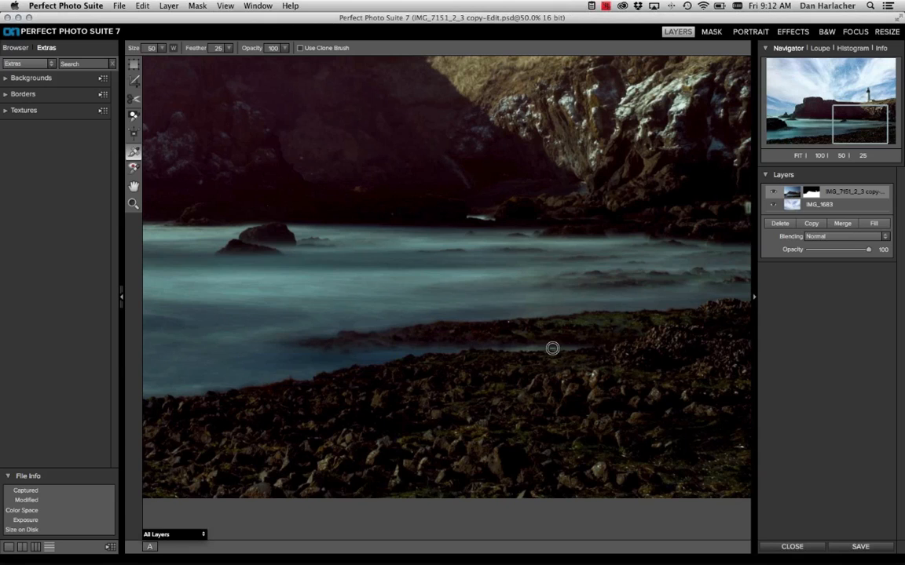
Step: Clone out the blurred people on the rocks below the cliff using the clone brush at size 175
left_click_drag(622, 346, 469, 351)
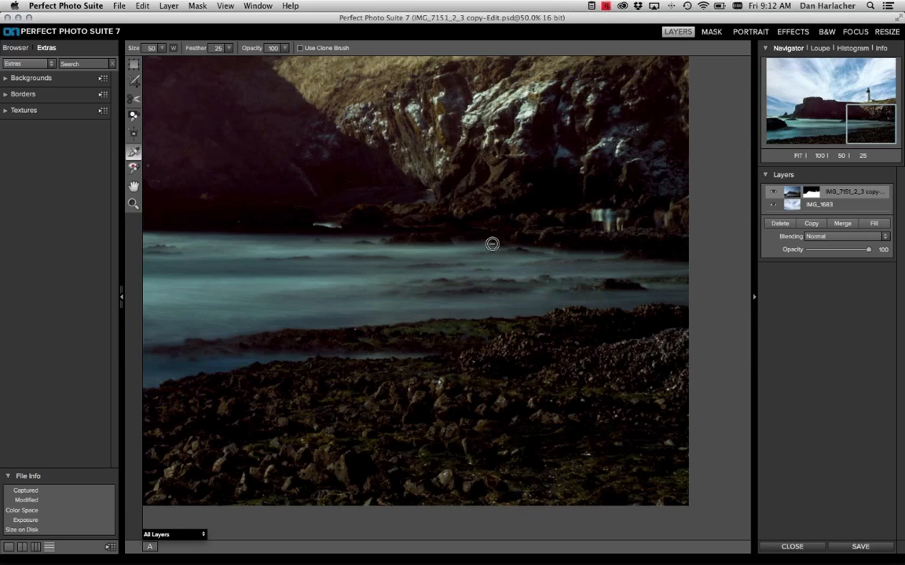
left_click_drag(485, 206, 477, 242)
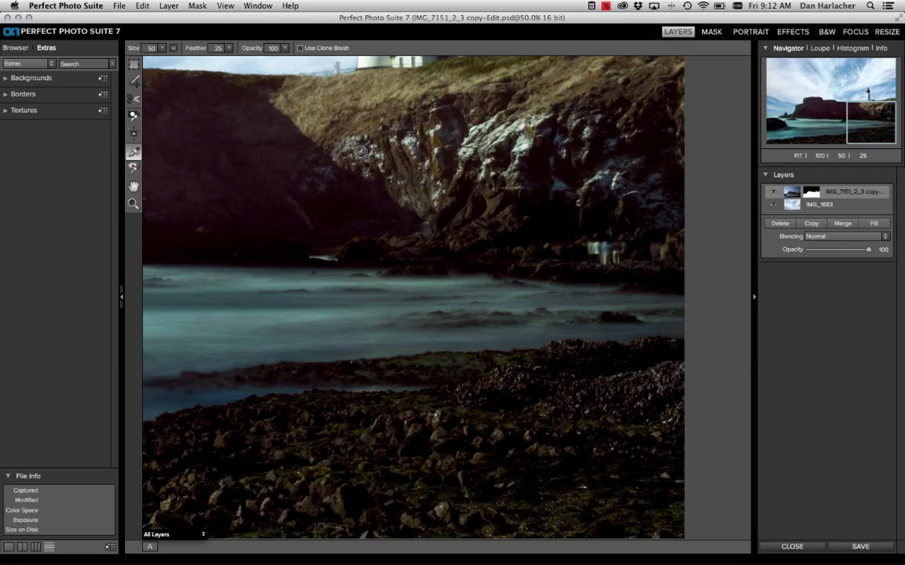
left_click(299, 49)
key("bracketright")
key("bracketright")
key("bracketright")
key("bracketright")
key("bracketright")
key("bracketright")
key("bracketright")
key("bracketright")
key("bracketright")
key("bracketright")
key("bracketright")
mouse_move(548, 251)
left_mouse_down()
mouse_move(657, 253)
mouse_move(652, 298)
left_mouse_up()
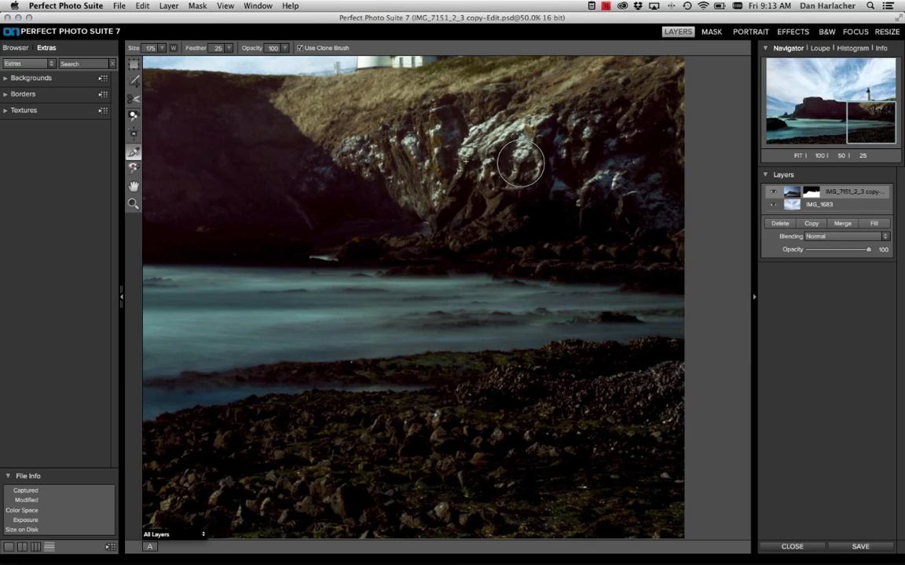
left_click_drag(551, 208, 564, 372)
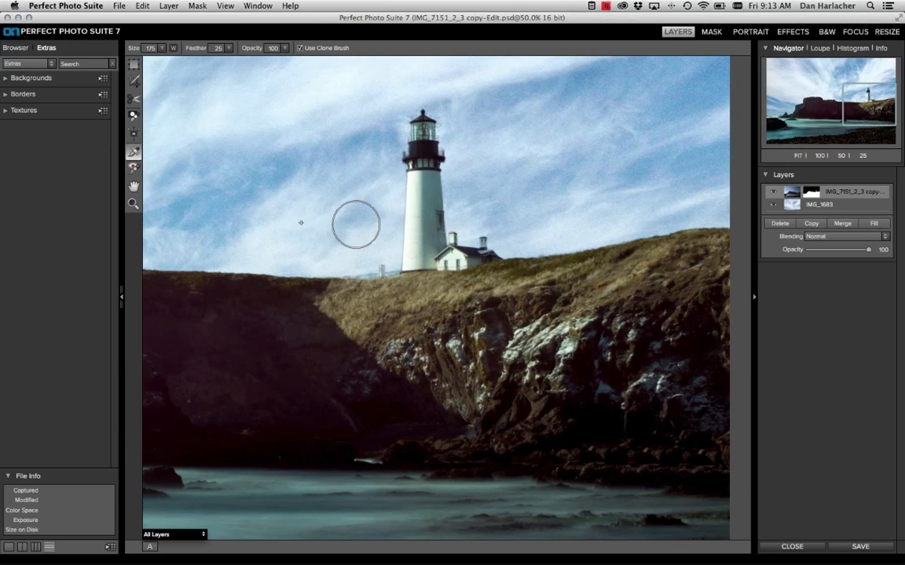
key("super+0")
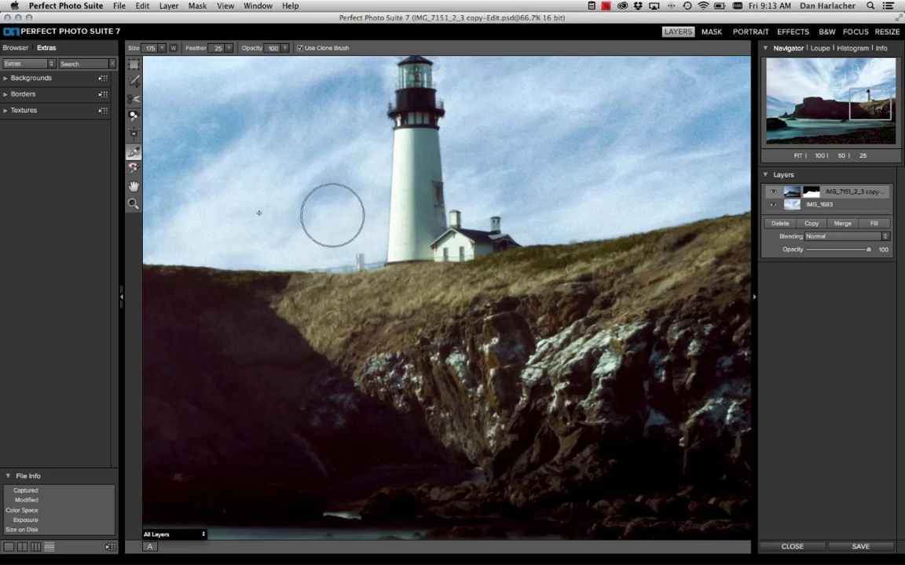
left_click_drag(327, 216, 347, 296)
key("super+z")
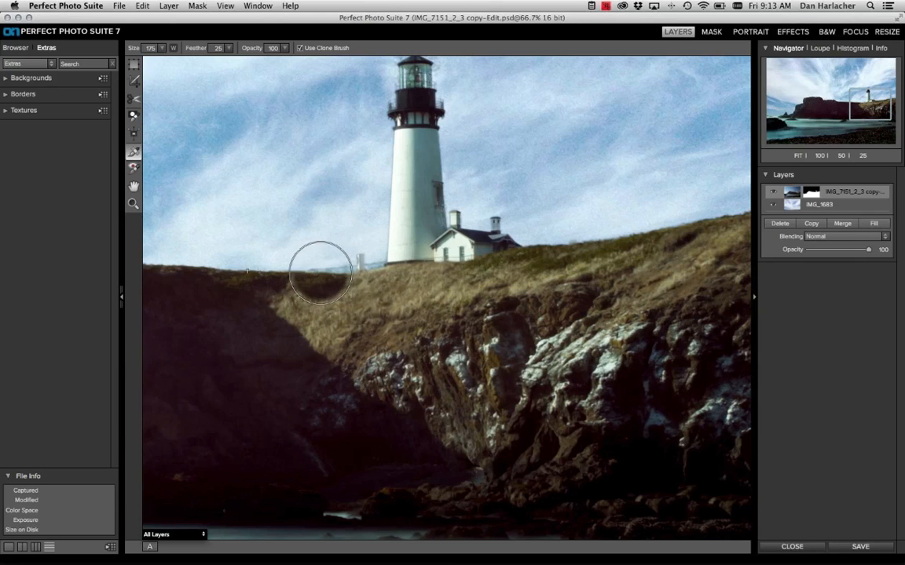
Step: Paint out the small post and fence beside the lighthouse base with the masking brush at size 70
left_click(133, 116)
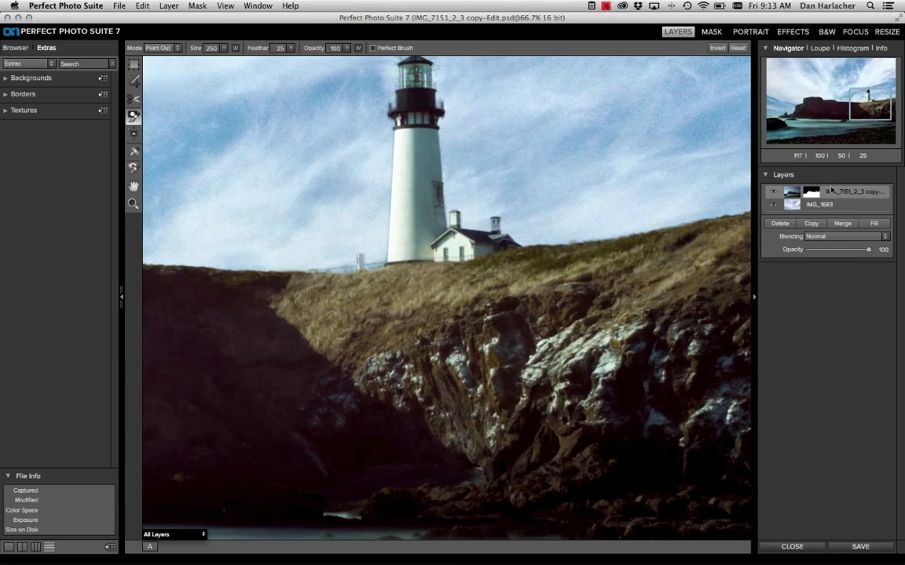
key("[")
key("[")
key("[")
key("[")
key("[")
key("[")
key("[")
key("[")
key("[")
key("bracketright")
mouse_move(362, 252)
left_mouse_down()
mouse_move(314, 260)
mouse_move(374, 255)
left_mouse_up()
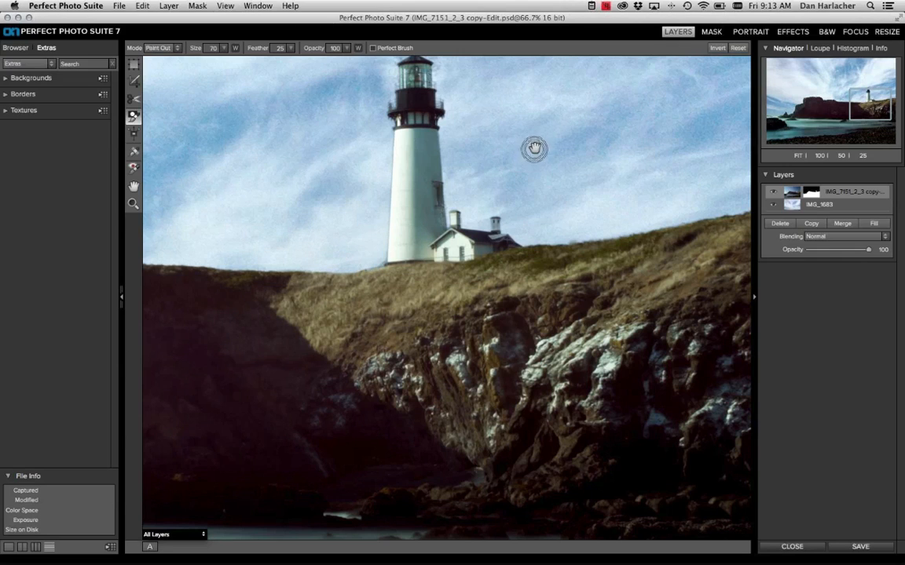
Step: Turn on Perfect Brush for the masking brush and set its size to 90 near the lighthouse lantern
scroll(522, 177, "up", 3)
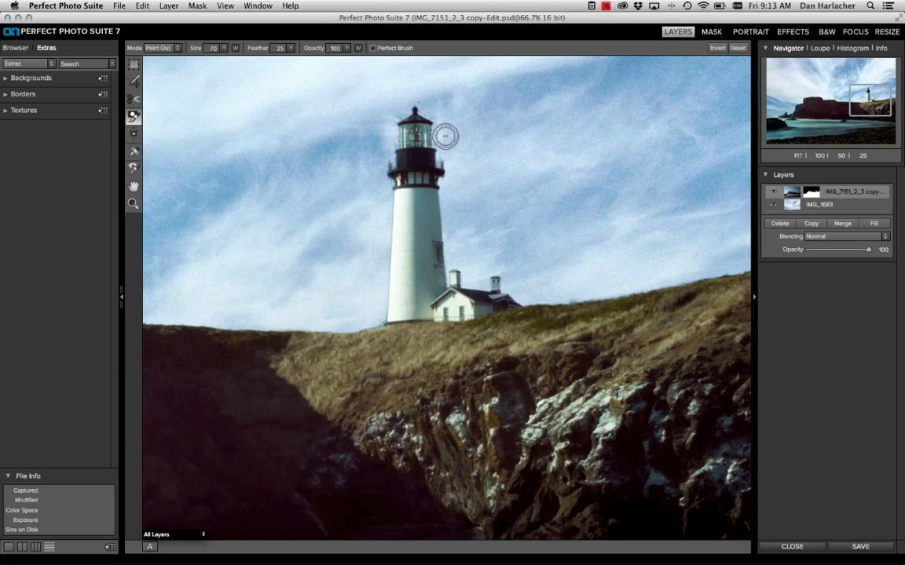
left_click(374, 49)
key("bracketright")
key("bracketright")
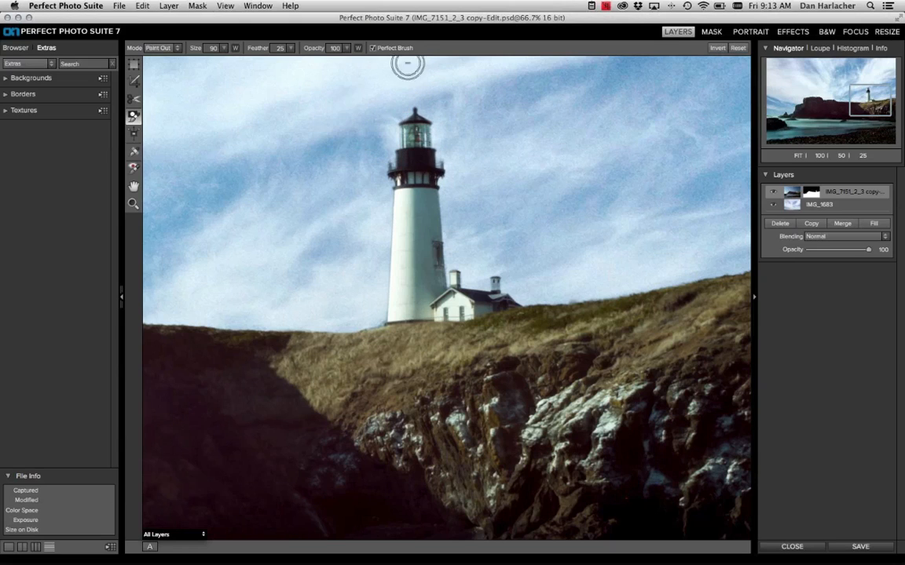
Step: Display the whole lighthouse layer's mask in the Mask-Grayscale view with the masking brush active
double_click(133, 187)
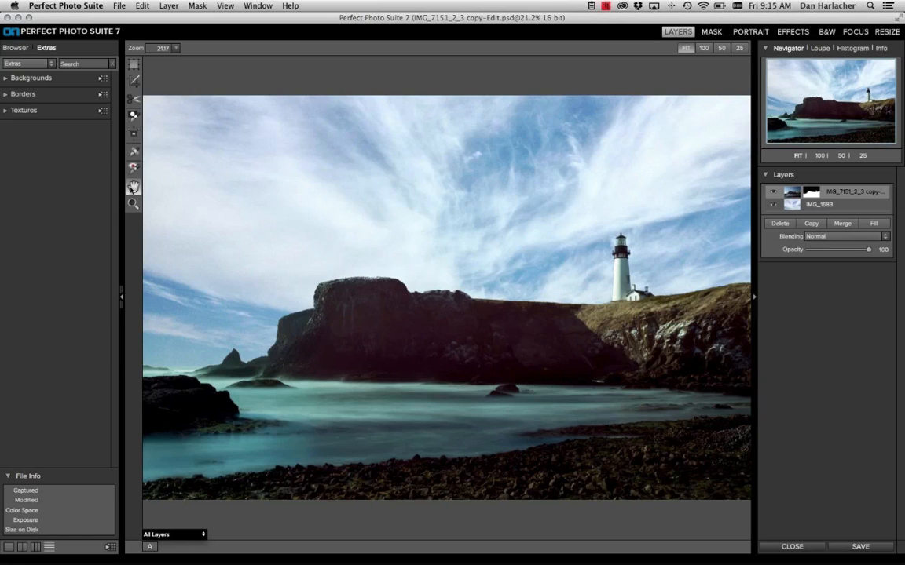
left_click(134, 116)
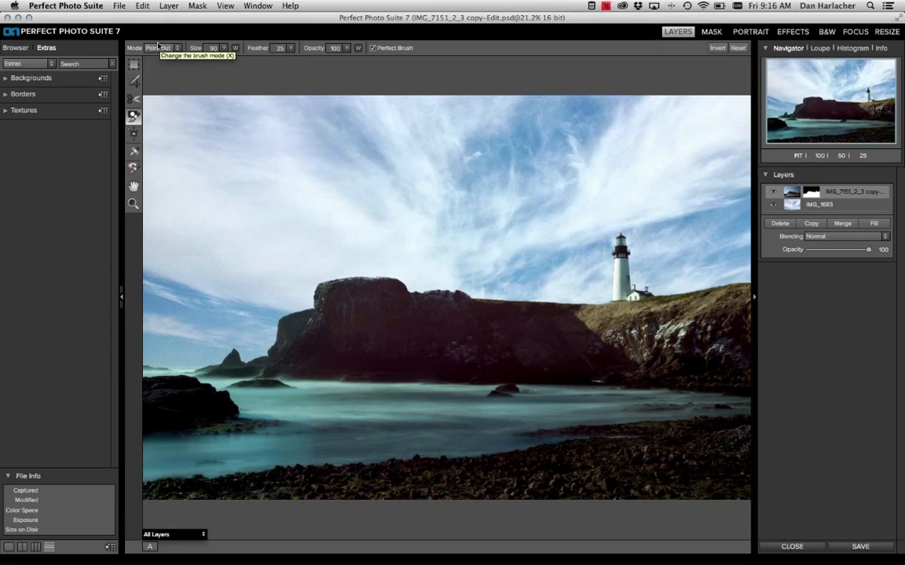
mouse_move(227, 550)
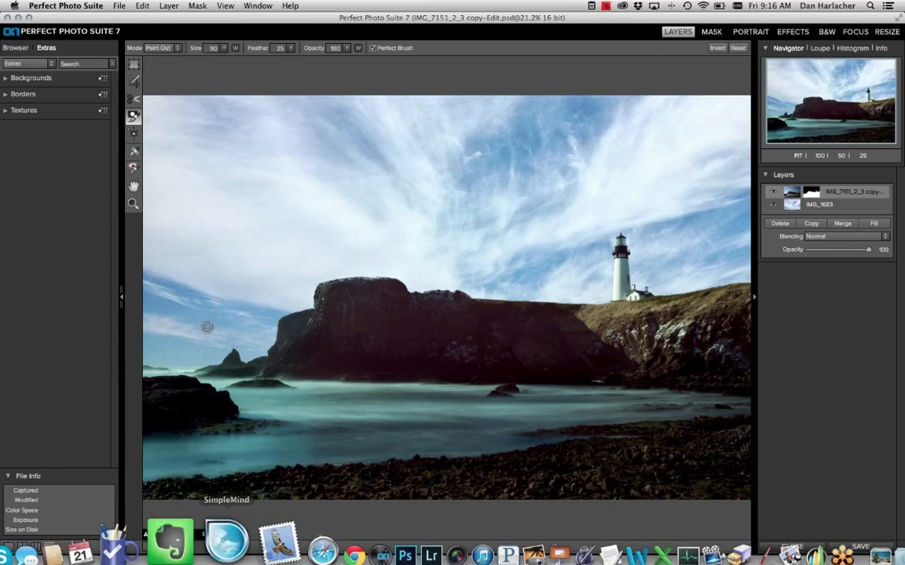
left_click(195, 537)
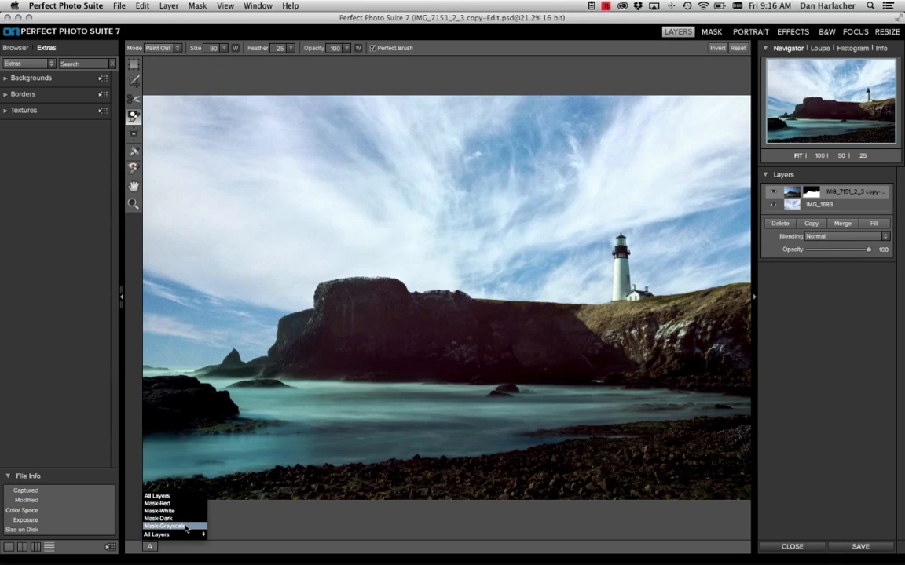
left_click(165, 526)
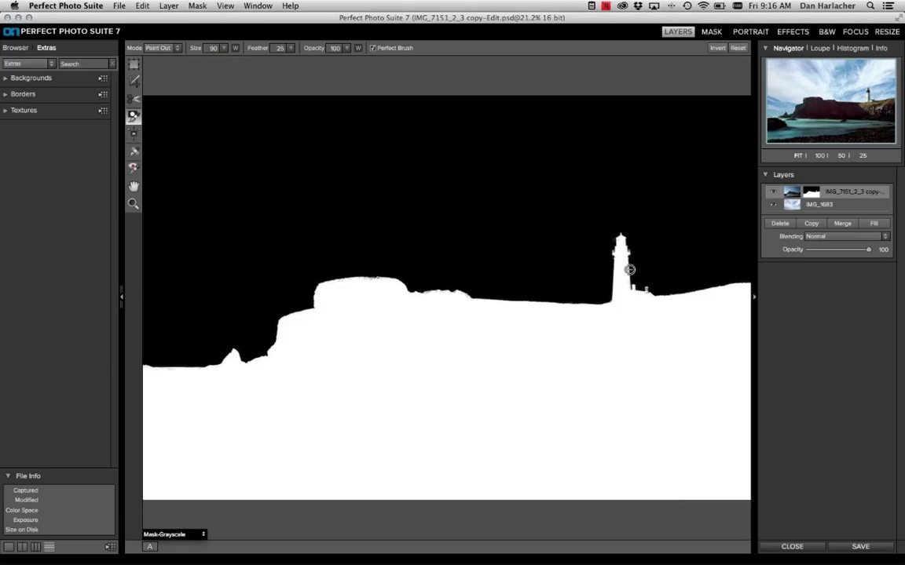
Step: Paint the lighthouse out of the mask with Perfect Brush off, return to the All Layers view and undo the painting
mouse_move(613, 265)
left_mouse_down()
mouse_move(620, 262)
mouse_move(623, 281)
left_mouse_up()
left_click(373, 48)
mouse_move(620, 269)
left_mouse_down()
mouse_move(622, 288)
mouse_move(614, 276)
mouse_move(626, 275)
mouse_move(622, 240)
mouse_move(612, 232)
mouse_move(607, 294)
mouse_move(651, 288)
mouse_move(606, 298)
mouse_move(642, 291)
left_mouse_up()
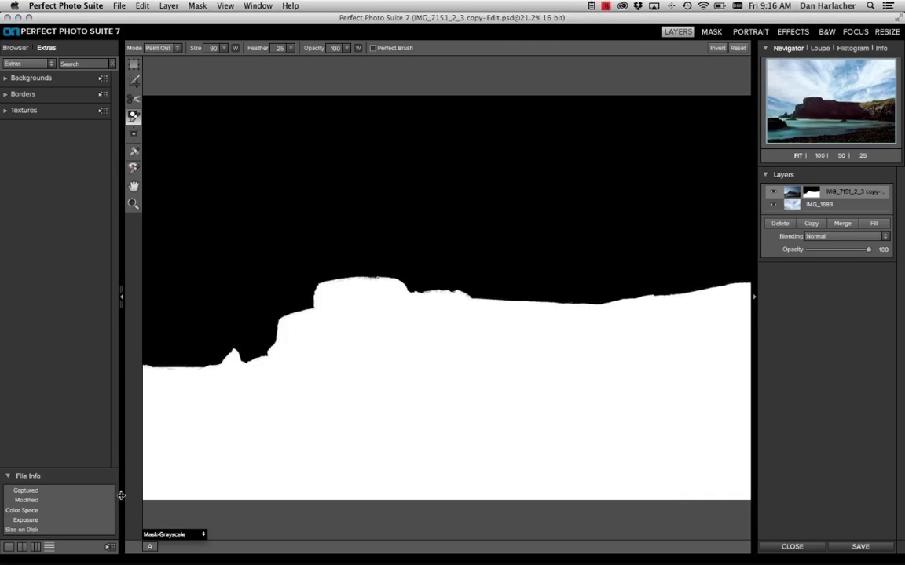
left_click(154, 536)
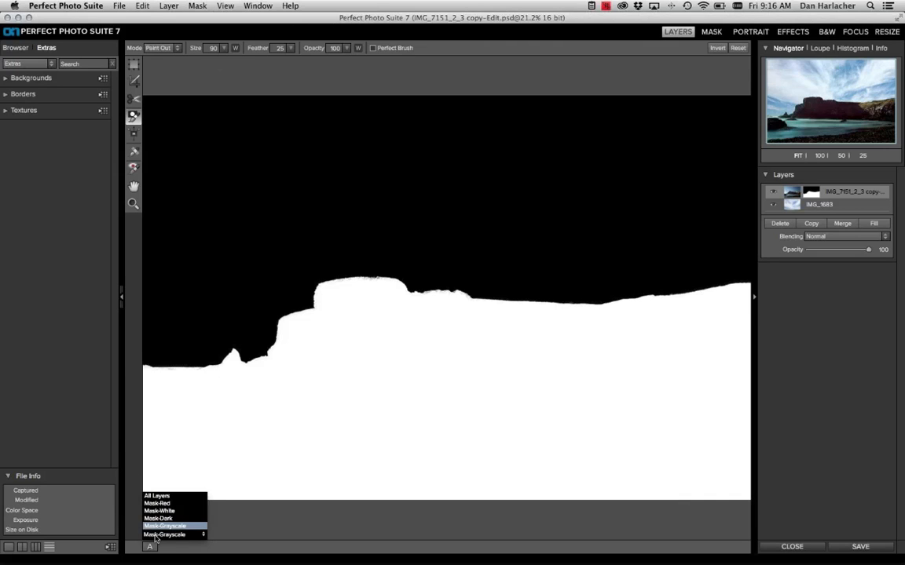
left_click(160, 498)
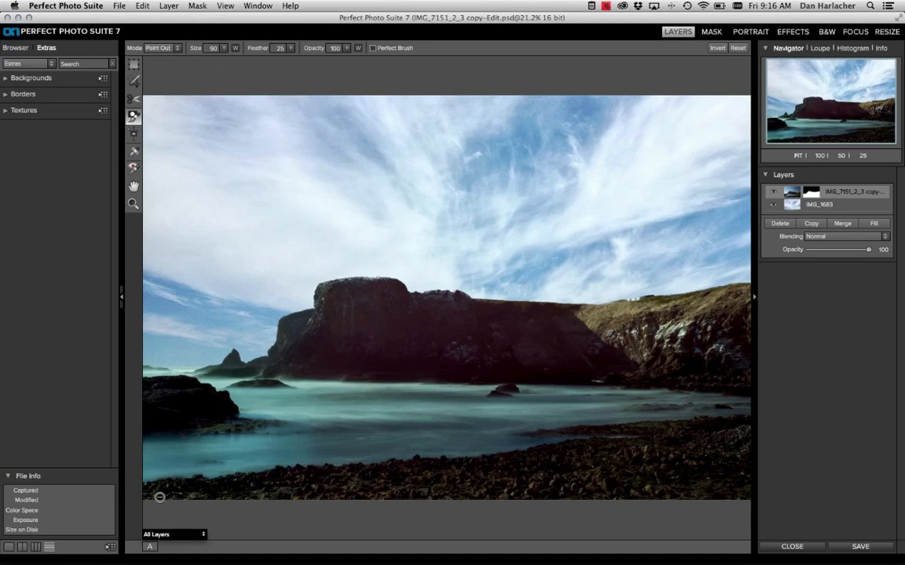
key("super+z")
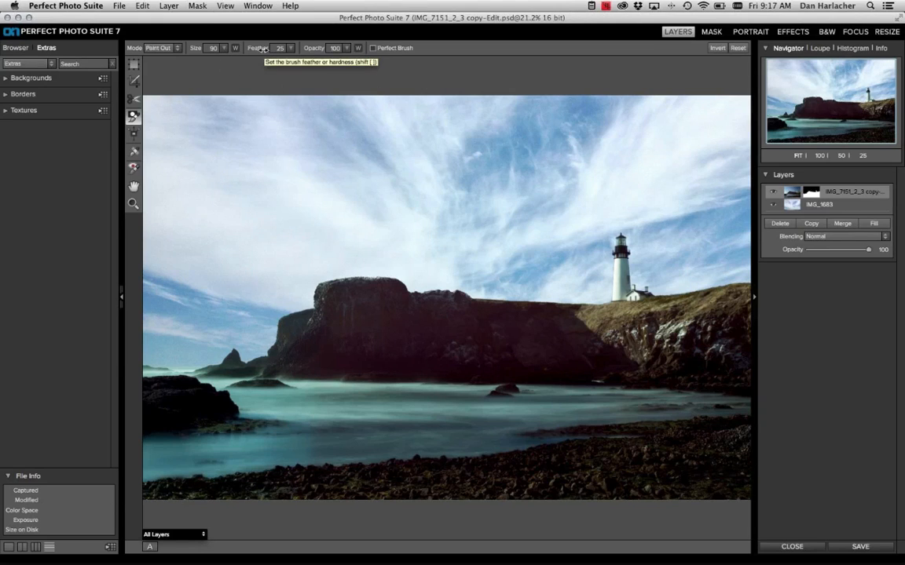
Step: Set the masking brush size to 600
left_click(213, 48)
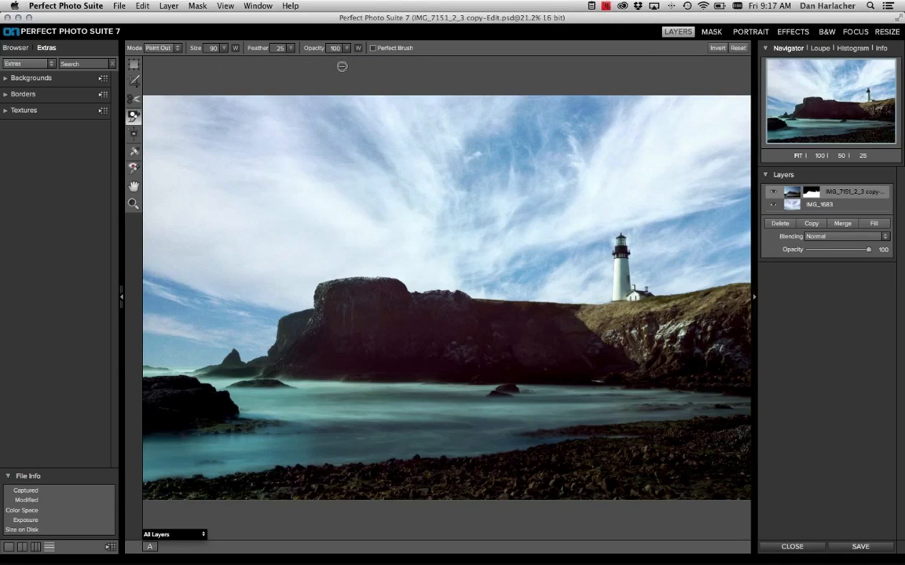
left_click(224, 48)
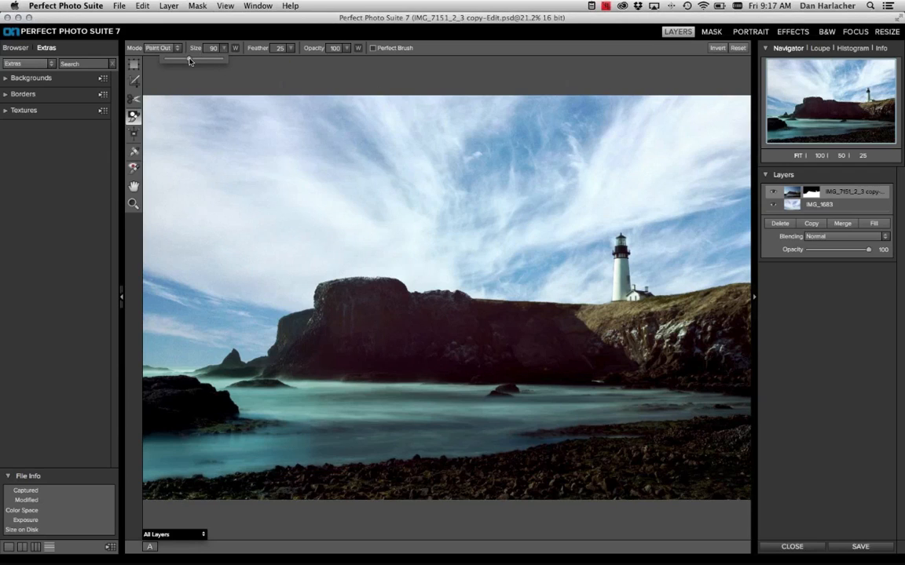
left_click_drag(175, 58, 194, 48)
left_click(174, 42)
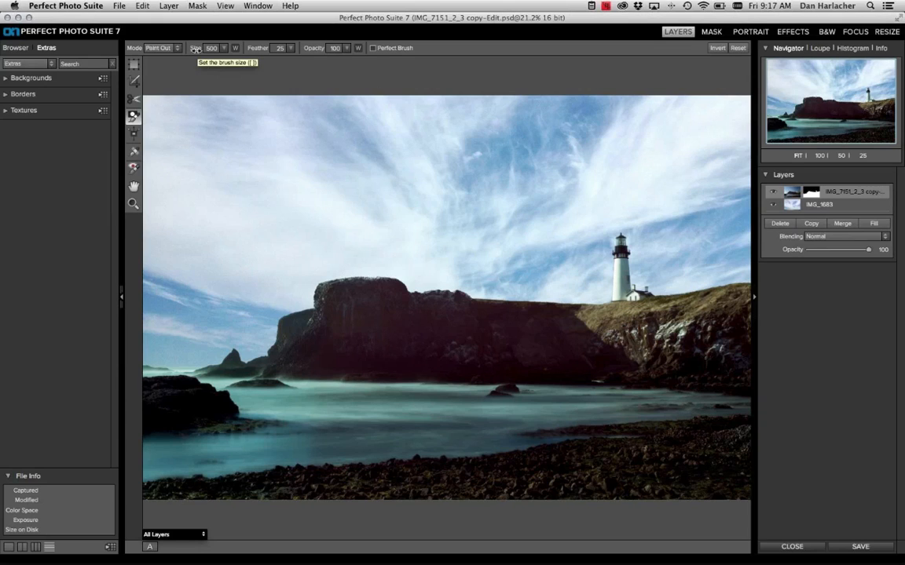
mouse_move(196, 50)
left_mouse_down()
mouse_move(224, 49)
mouse_move(177, 47)
left_mouse_up()
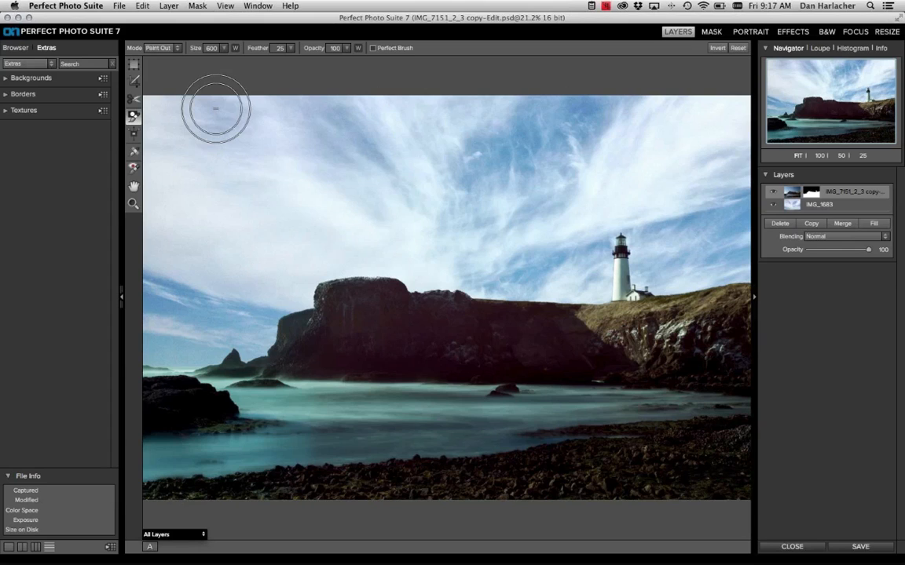
Step: Step the masking brush size up and down, ending at 800
key("bracketright")
key("bracketright")
key("bracketright")
key("bracketright")
key("bracketright")
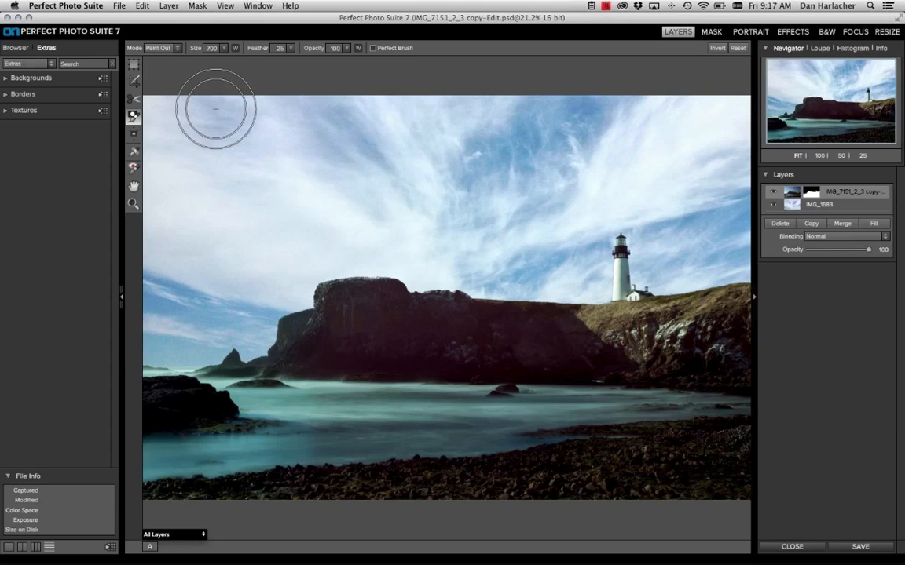
key("bracketleft")
key("bracketleft")
key("bracketleft")
key("bracketleft")
key("bracketleft")
key("bracketleft")
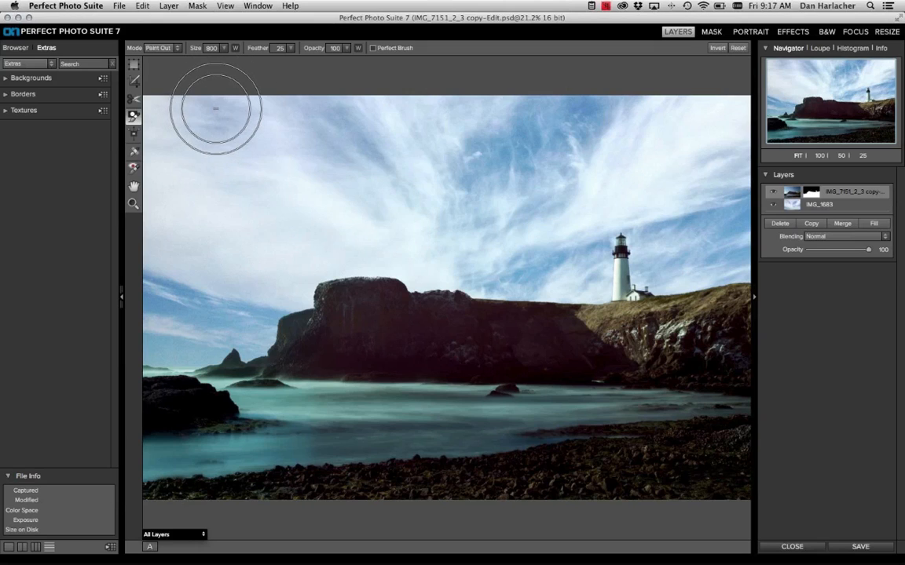
key("bracketright")
key("bracketright")
key("bracketright")
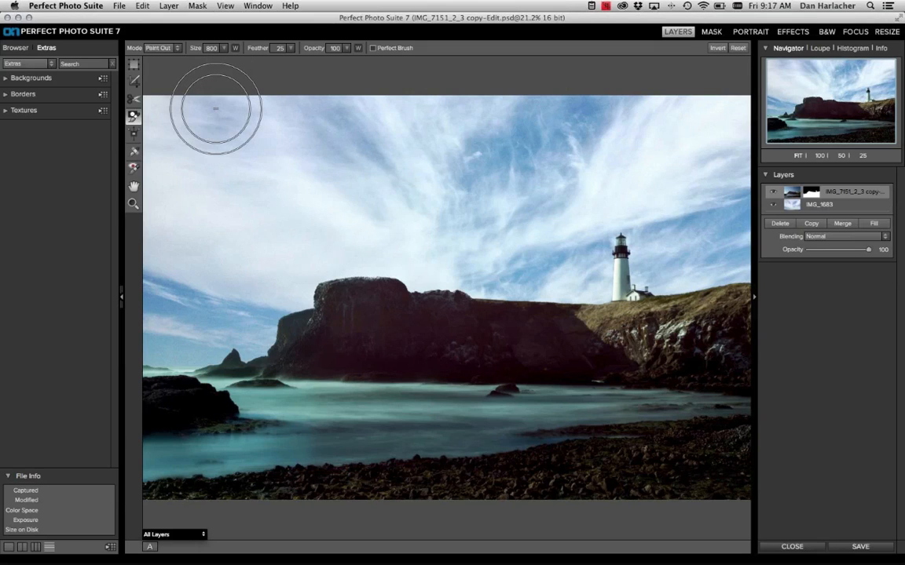
left_click(234, 49)
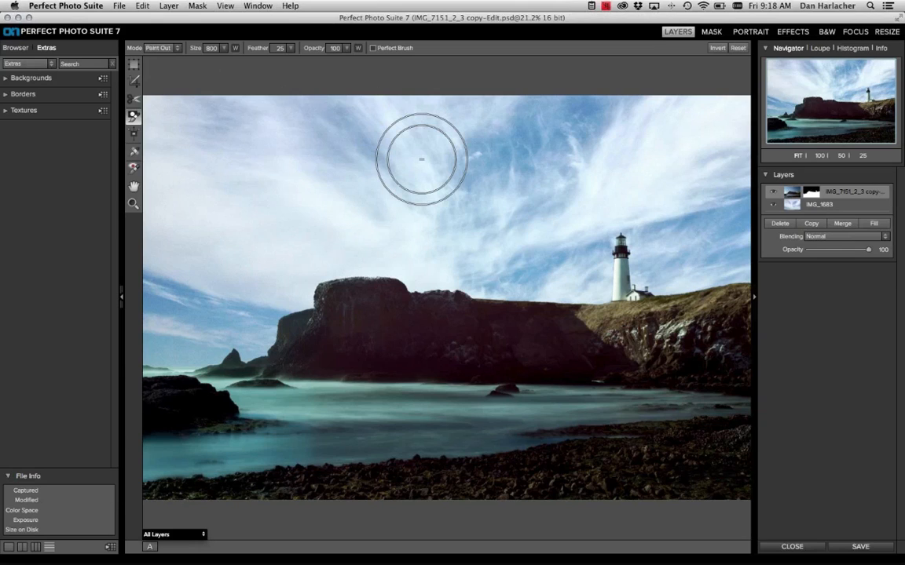
Step: Select the sky layer IMG_1683 and open it in the Focus module
left_click(797, 205)
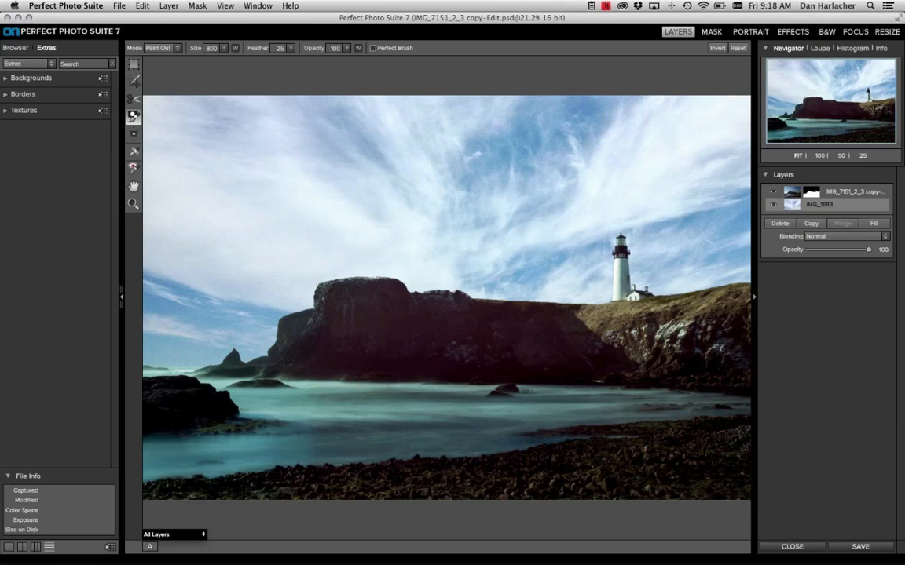
key("super+equal")
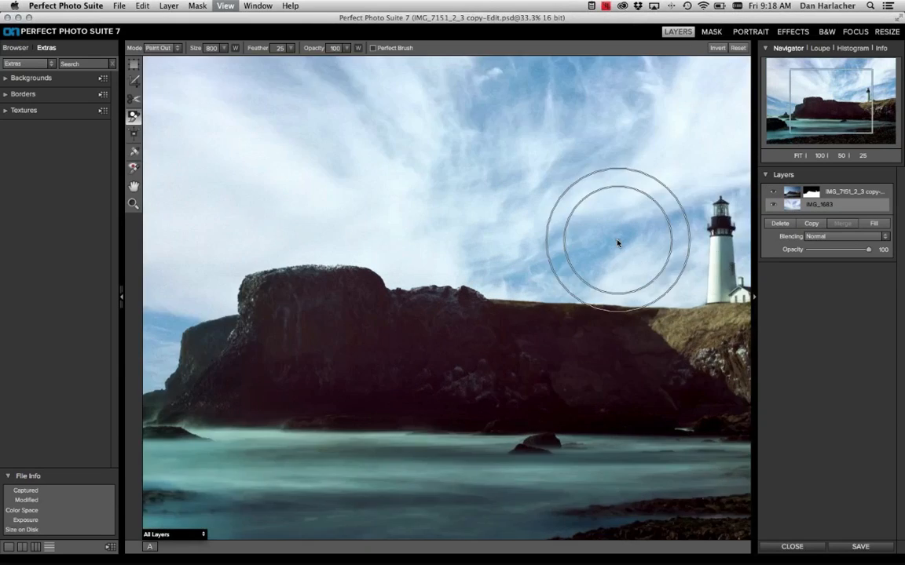
key("super+equal")
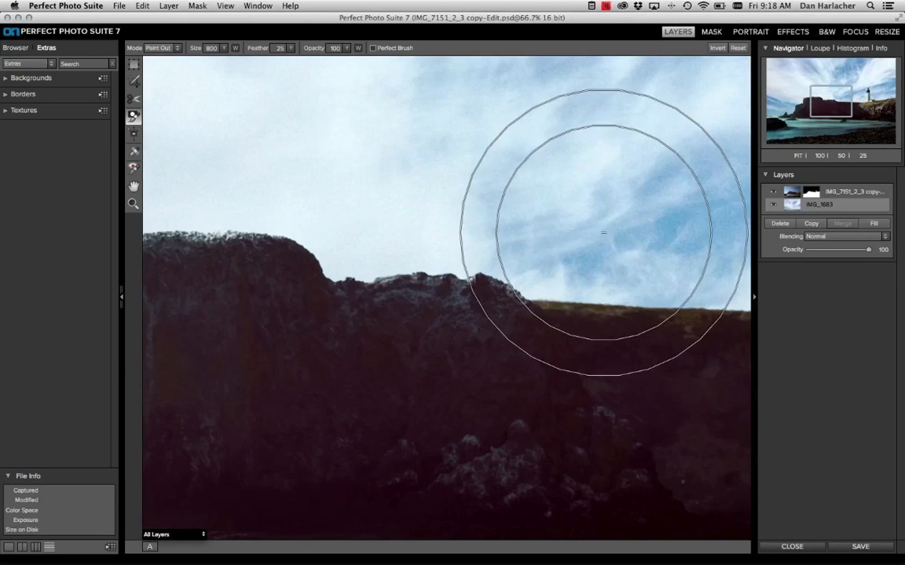
left_click_drag(512, 274, 768, 344)
left_click_drag(586, 235, 626, 227)
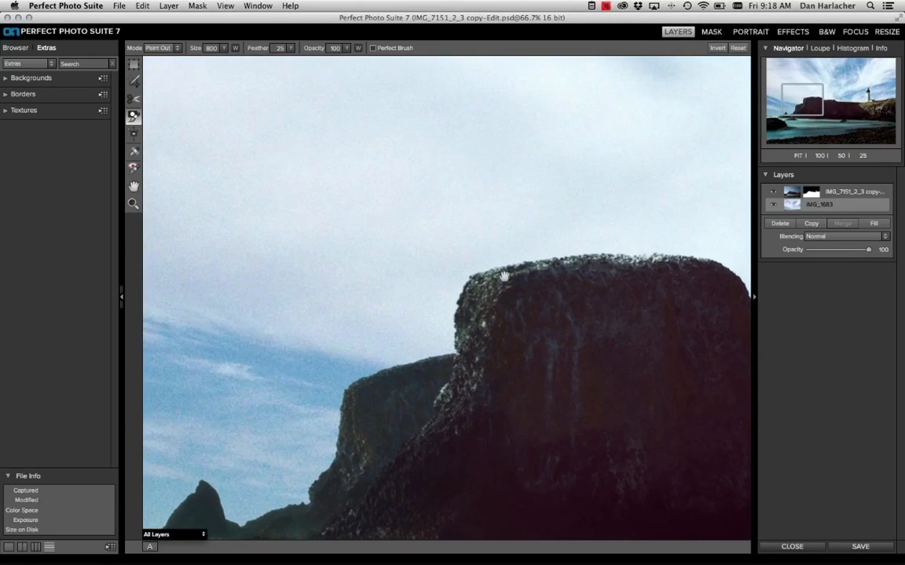
mouse_move(485, 236)
left_mouse_down()
mouse_move(596, 239)
mouse_move(626, 202)
left_mouse_up()
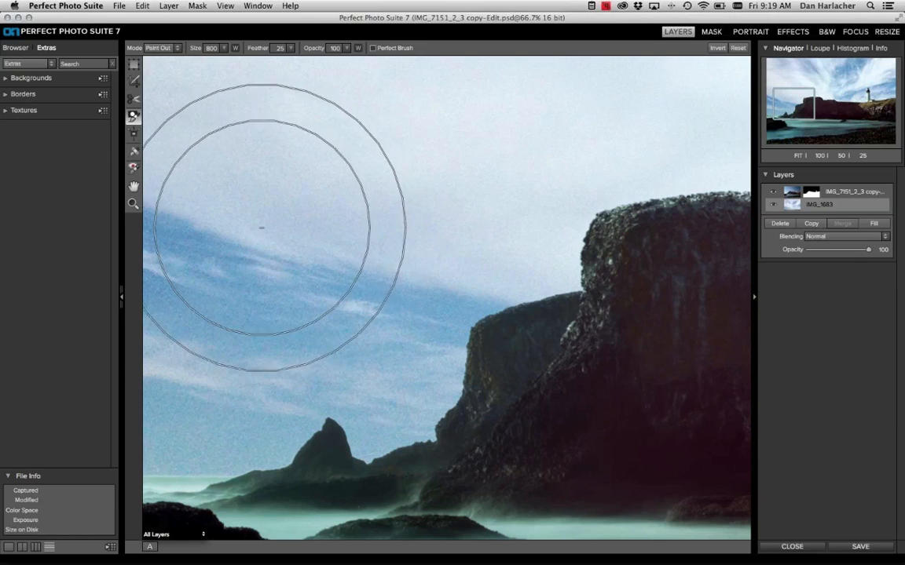
double_click(133, 187)
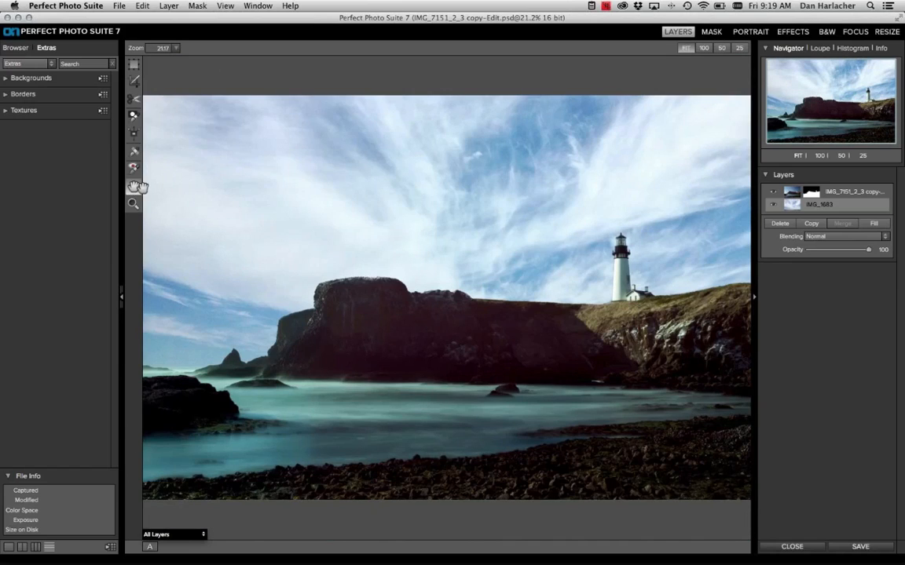
left_click(855, 31)
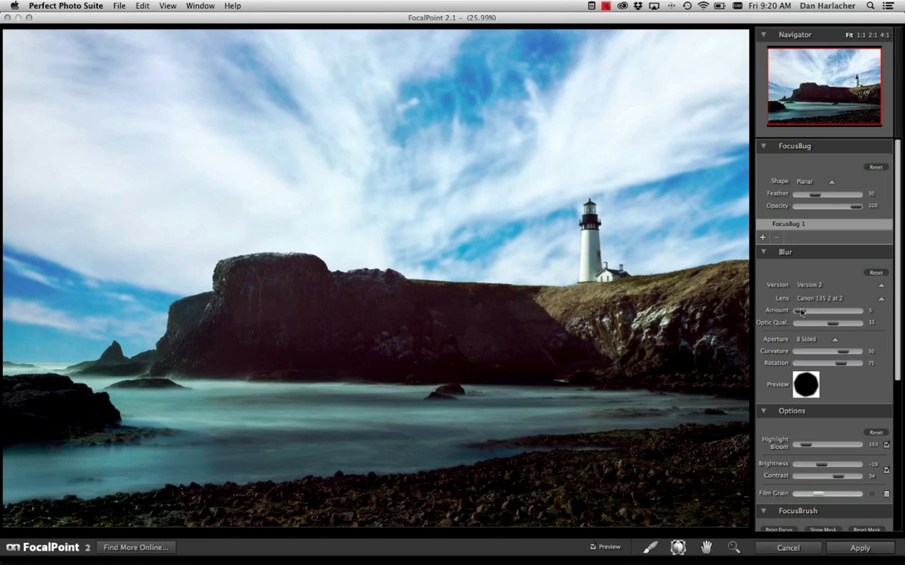
Step: Set the blur amount to 6 for the sky layer and check the result along the cliff and horizon
mouse_move(800, 312)
left_mouse_down()
mouse_move(824, 312)
mouse_move(801, 311)
left_mouse_up()
key("super+equal")
key("super+equal")
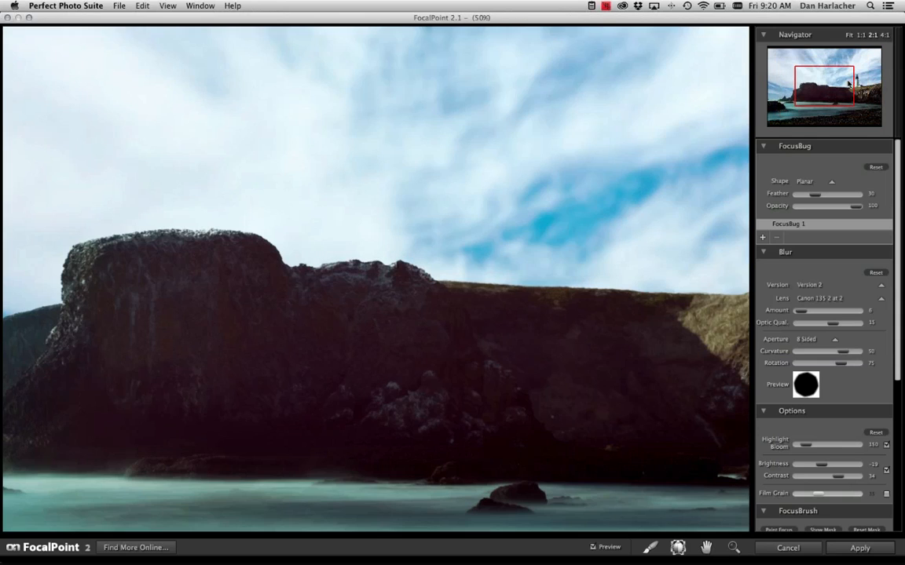
left_click_drag(845, 84, 819, 94)
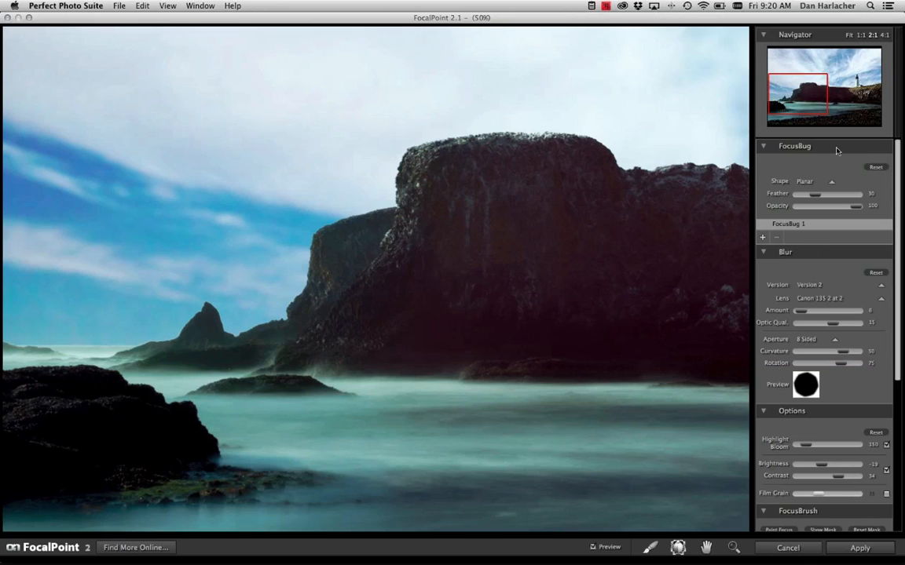
key("super+0")
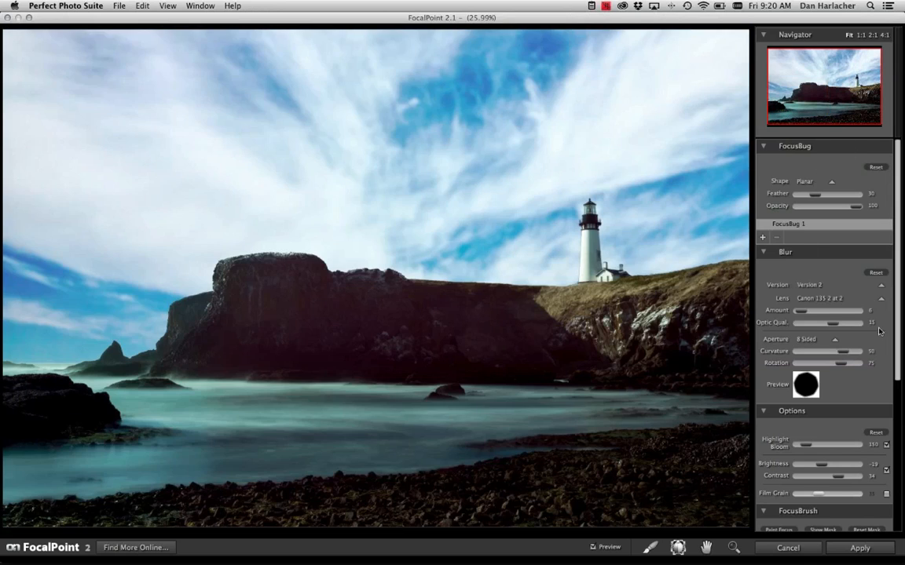
scroll(894, 393, "down", 3)
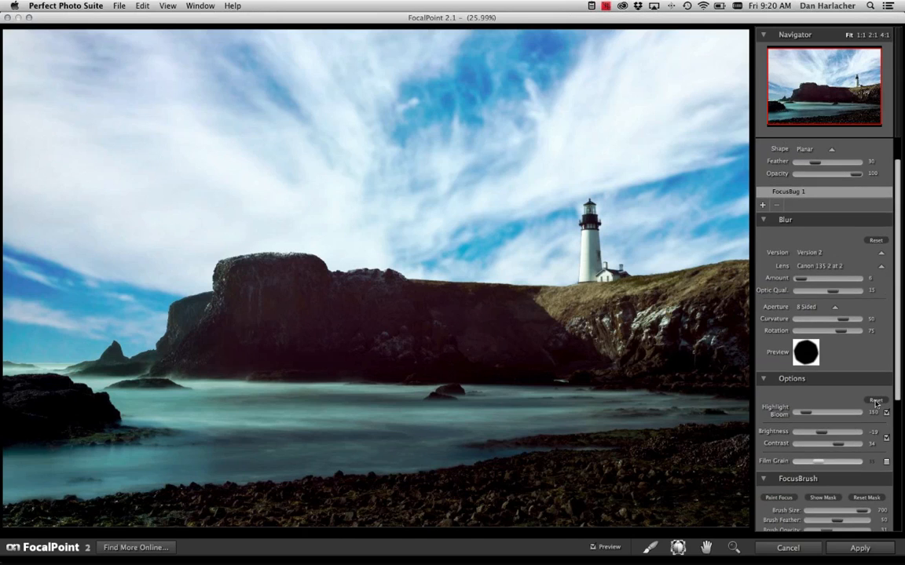
Step: Reset the sky's Focus options, set brightness to -21 and contrast to 23, and apply the blur
left_click(876, 401)
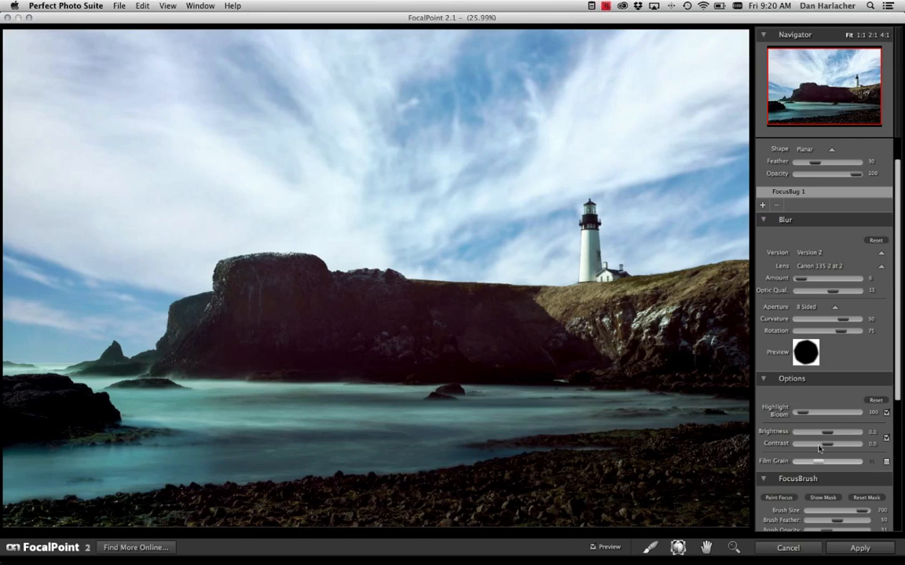
left_click_drag(827, 435, 838, 447)
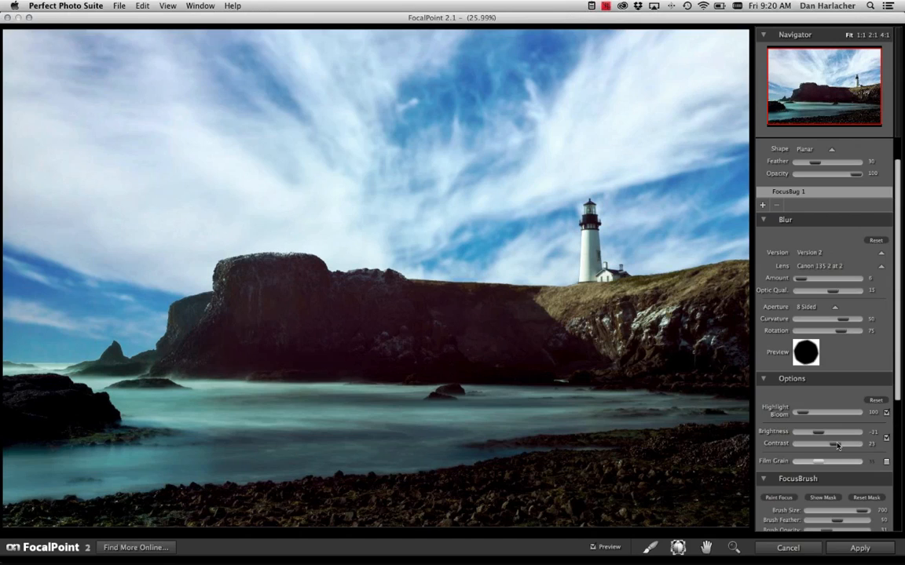
left_click(872, 550)
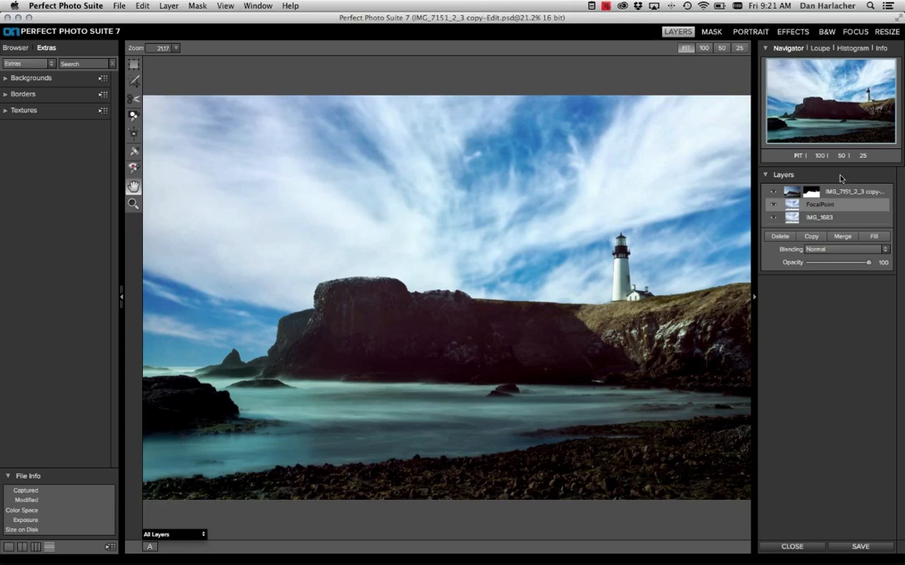
Step: Convert the blurred sky layer to black and white with the Red color filter preset and apply it
left_click(827, 32)
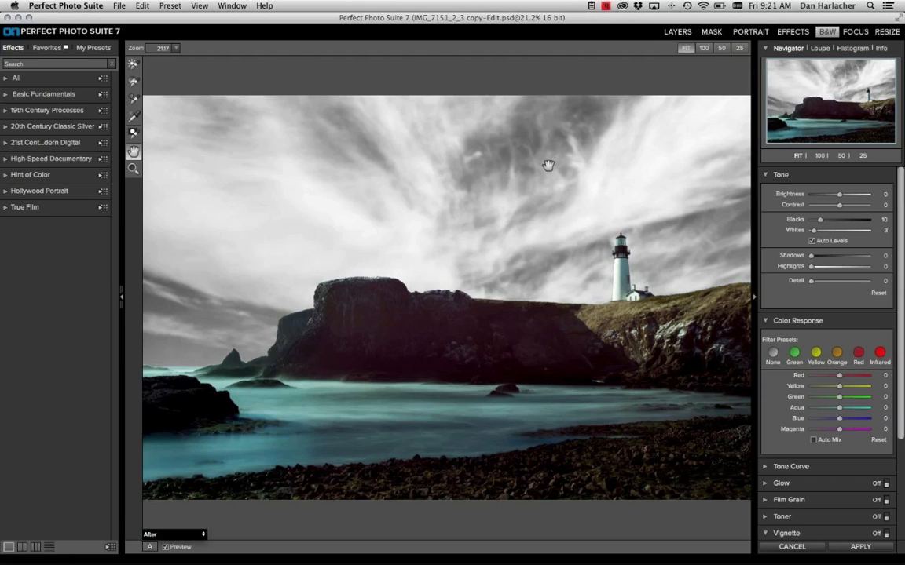
left_click(859, 355)
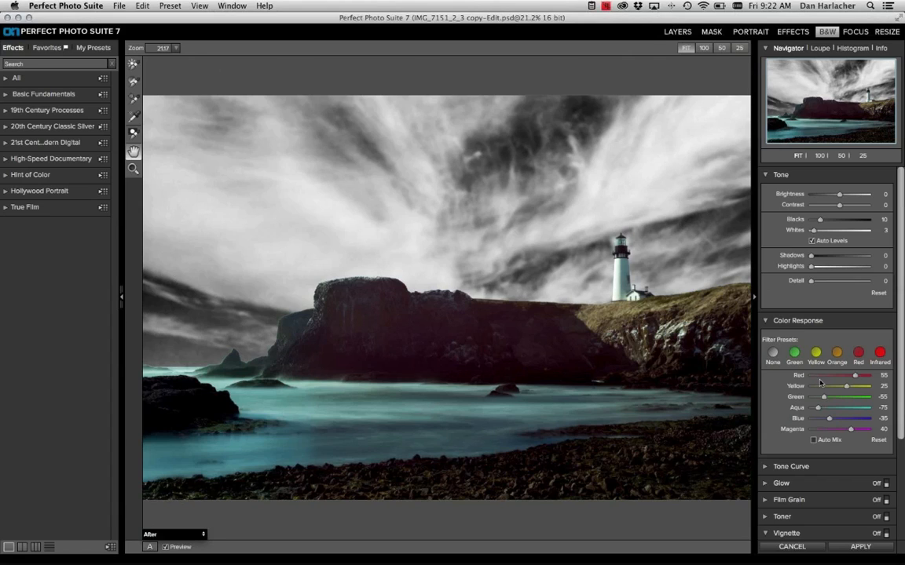
left_click(862, 549)
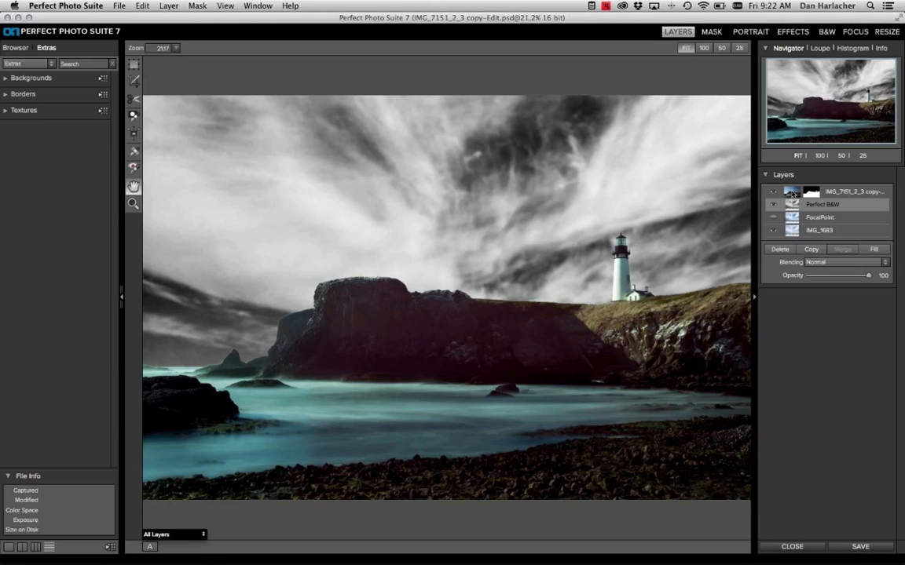
Step: Convert the IMG_7151_2_3 foreground layer to black and white with the Modern Straight preset from 21st Century Modern Digital
left_click(794, 193)
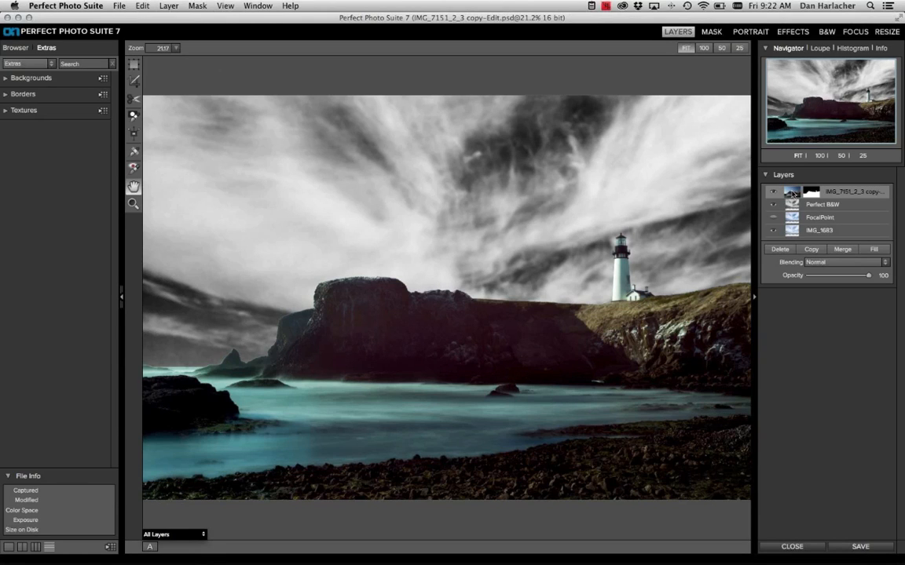
left_click(826, 32)
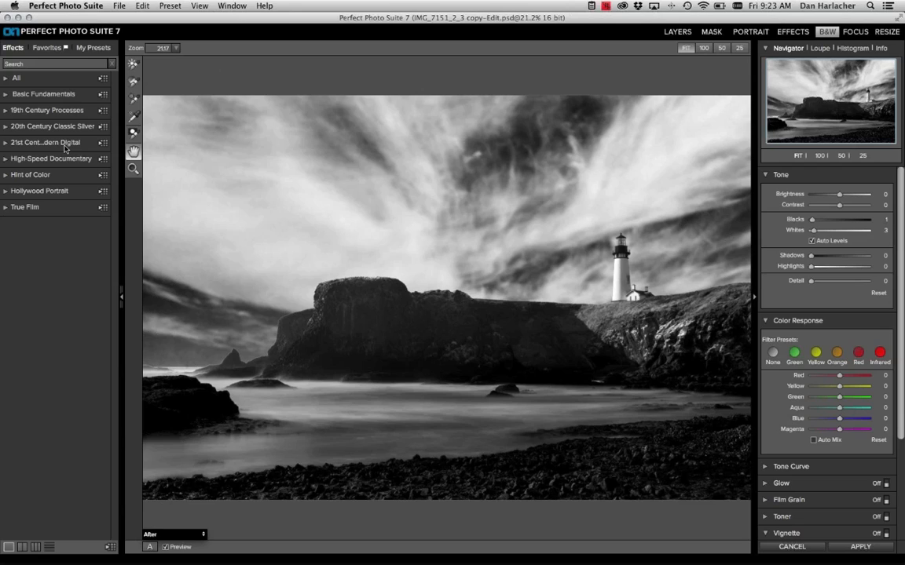
left_click(111, 548)
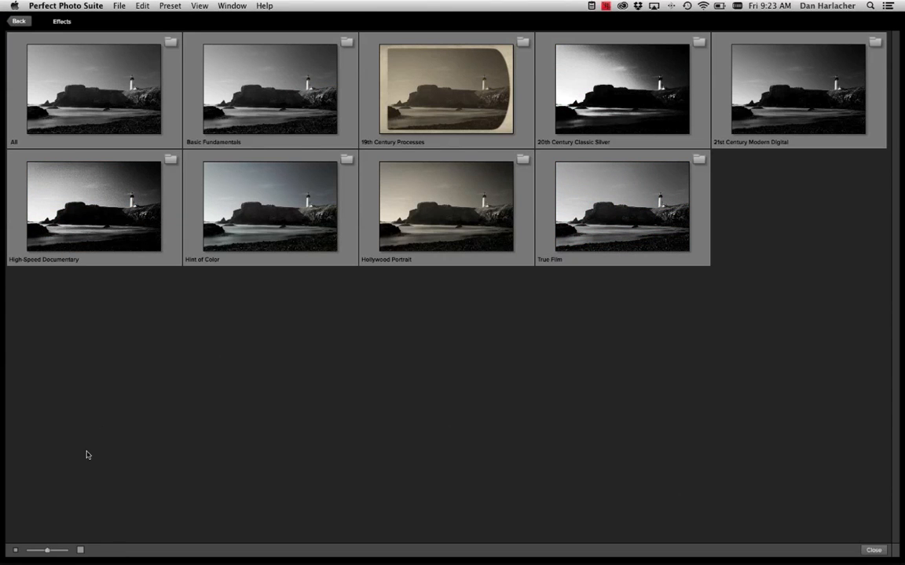
left_click_drag(48, 553, 55, 554)
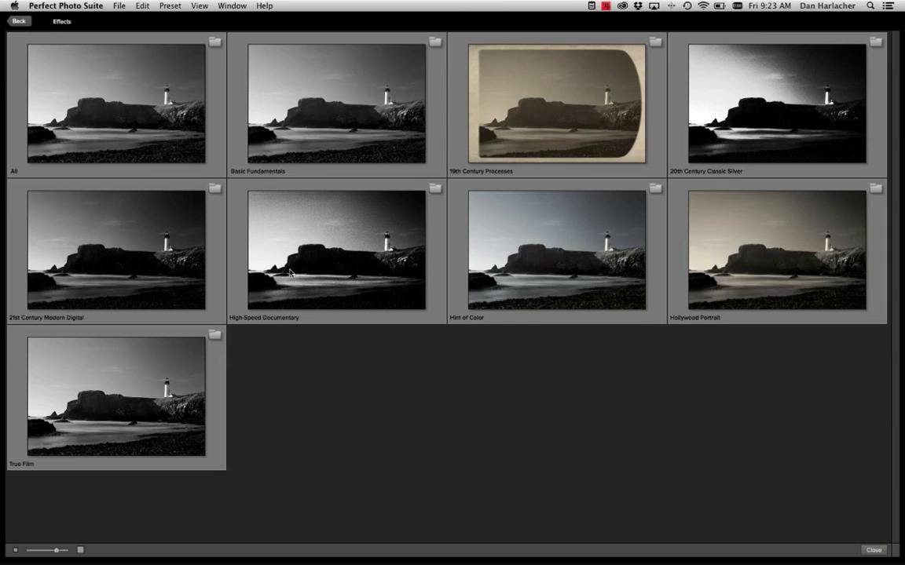
left_click(129, 233)
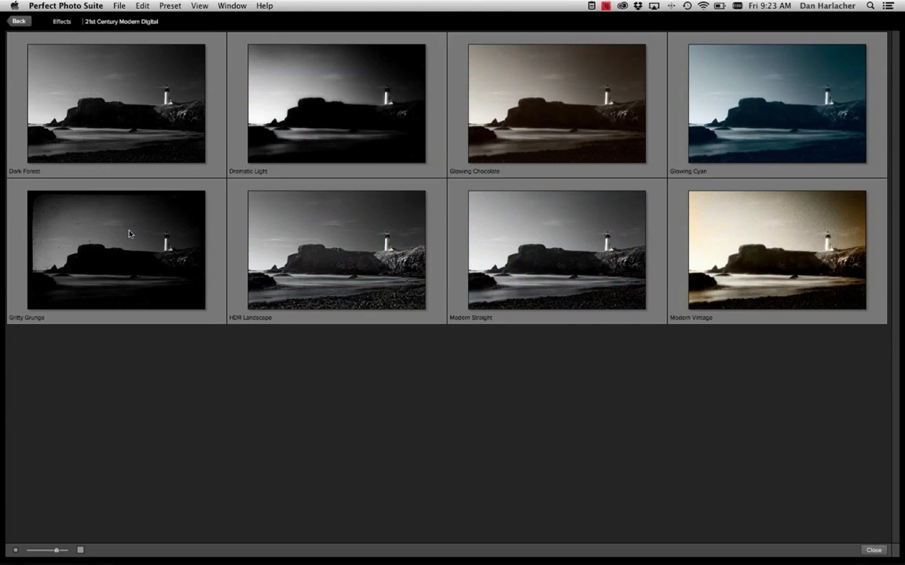
left_click_drag(57, 551, 65, 552)
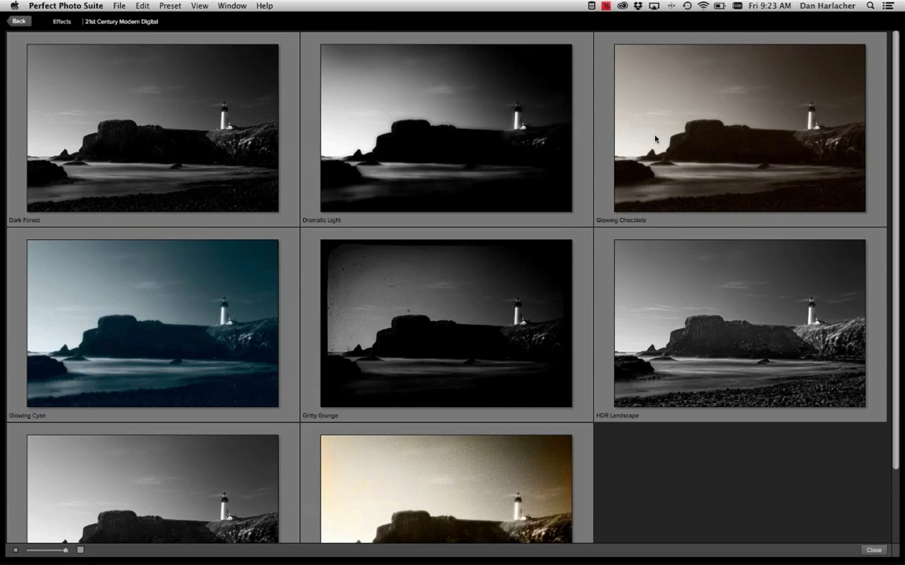
scroll(655, 139, "down", 3)
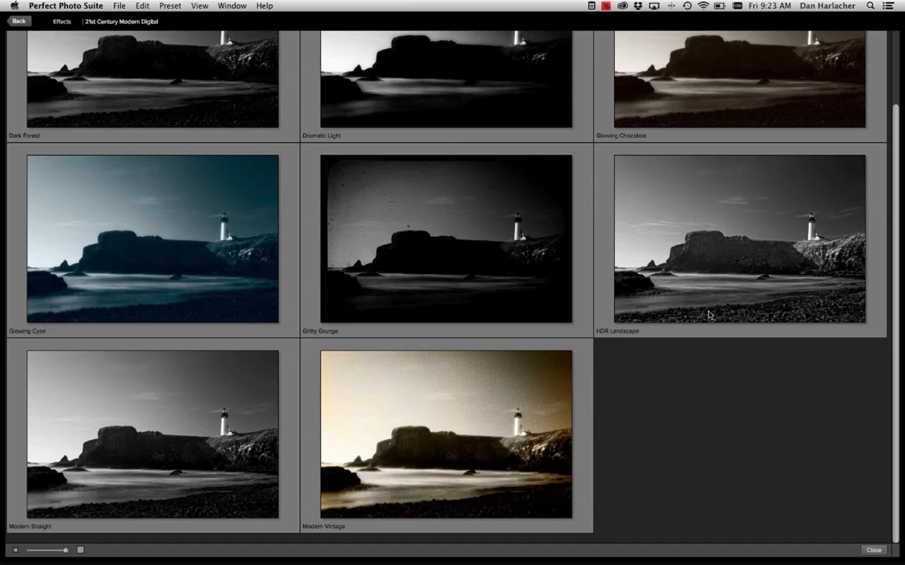
scroll(709, 314, "up", 3)
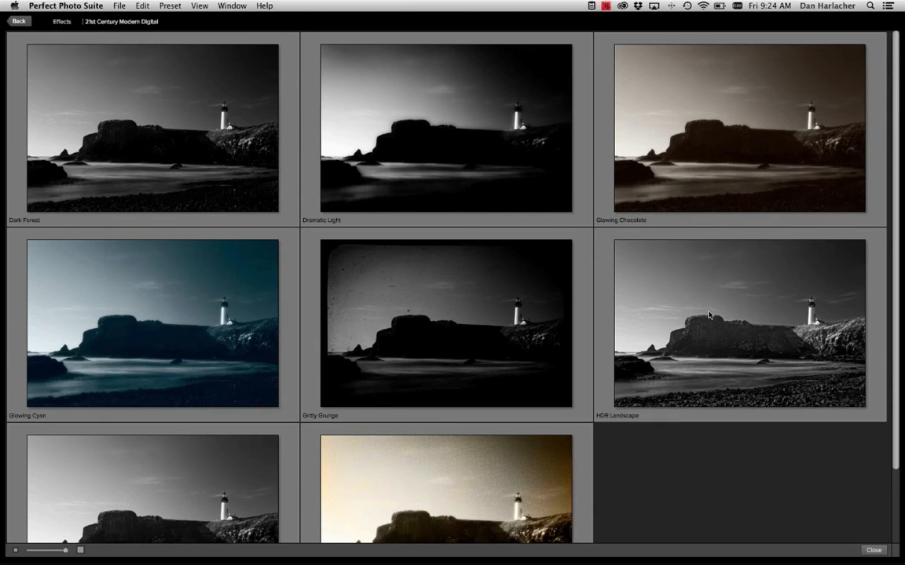
scroll(708, 315, "down", 3)
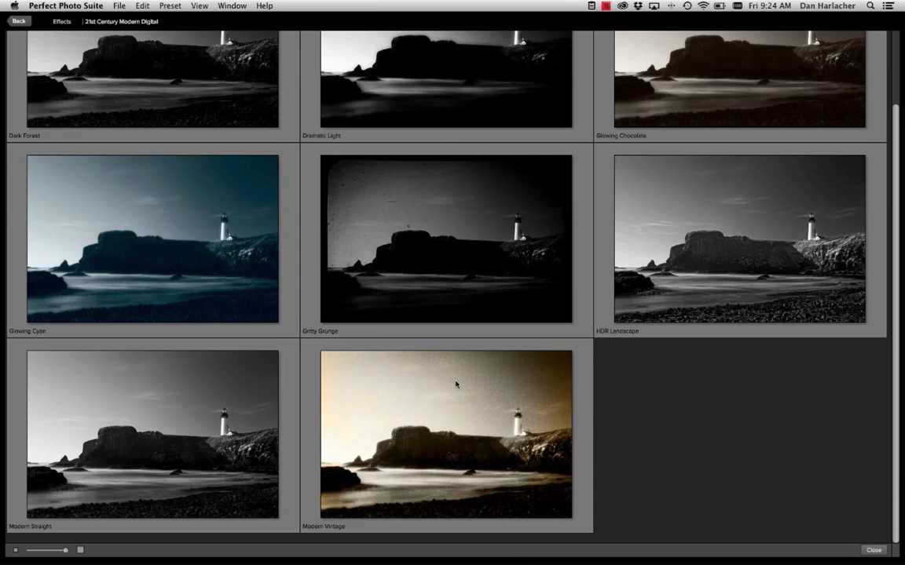
left_click(189, 446)
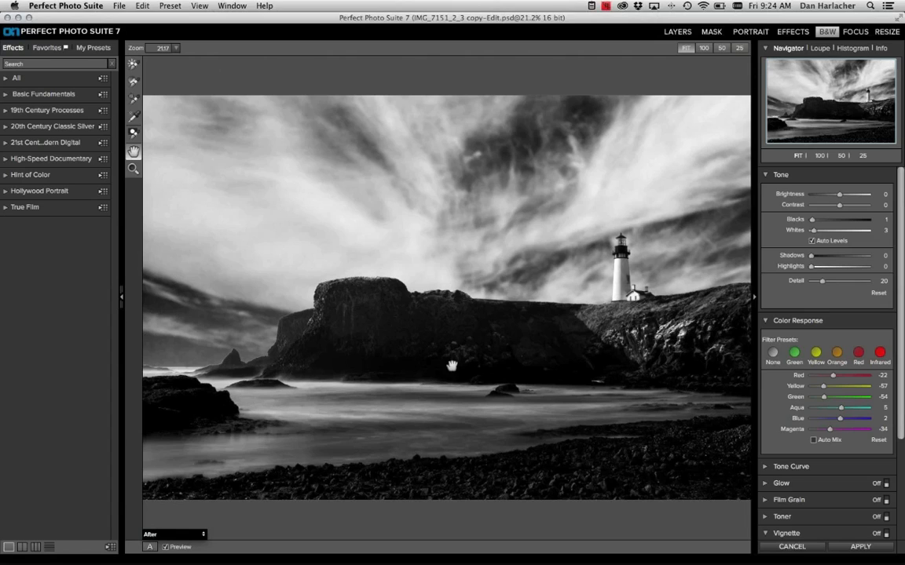
Step: Brighten the water below the cliff with the brightness brush in Lighten mode, size 600 and amount 36
left_click(133, 64)
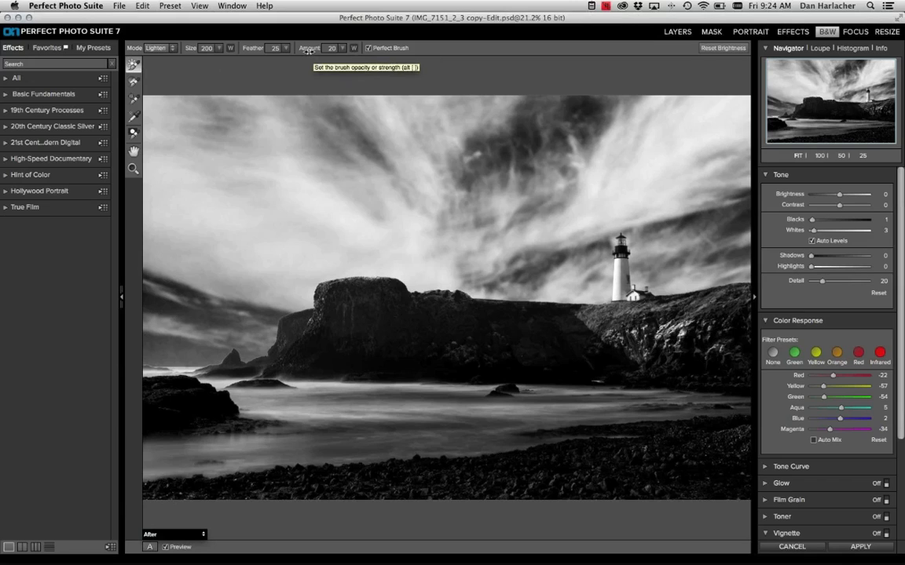
left_click_drag(309, 49, 322, 49)
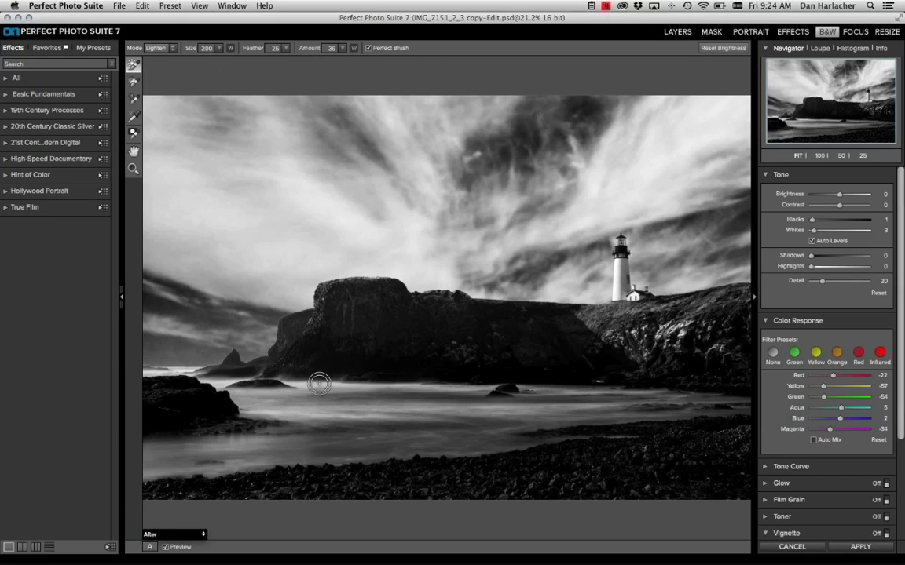
key("bracketright")
key("bracketright")
key("bracketright")
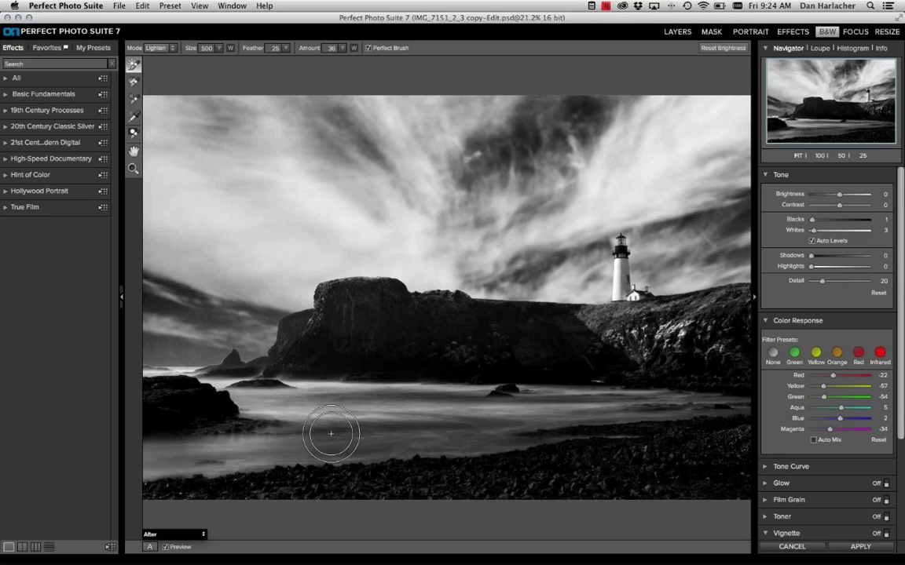
key("]")
mouse_move(225, 448)
left_mouse_down()
mouse_move(144, 448)
mouse_move(241, 443)
mouse_move(280, 454)
mouse_move(255, 454)
mouse_move(462, 433)
mouse_move(348, 426)
mouse_move(294, 402)
mouse_move(400, 398)
mouse_move(398, 410)
mouse_move(375, 418)
mouse_move(258, 402)
mouse_move(282, 407)
mouse_move(260, 411)
mouse_move(268, 416)
mouse_move(336, 395)
mouse_move(354, 410)
mouse_move(359, 442)
mouse_move(374, 417)
mouse_move(386, 430)
mouse_move(349, 440)
mouse_move(383, 444)
mouse_move(444, 405)
mouse_move(467, 403)
mouse_move(442, 397)
mouse_move(463, 399)
mouse_move(483, 439)
mouse_move(501, 439)
mouse_move(509, 418)
mouse_move(559, 403)
mouse_move(541, 367)
mouse_move(553, 398)
mouse_move(542, 395)
mouse_move(530, 414)
mouse_move(556, 402)
mouse_move(628, 403)
mouse_move(666, 418)
mouse_move(711, 407)
mouse_move(501, 430)
mouse_move(505, 444)
mouse_move(534, 440)
left_mouse_up()
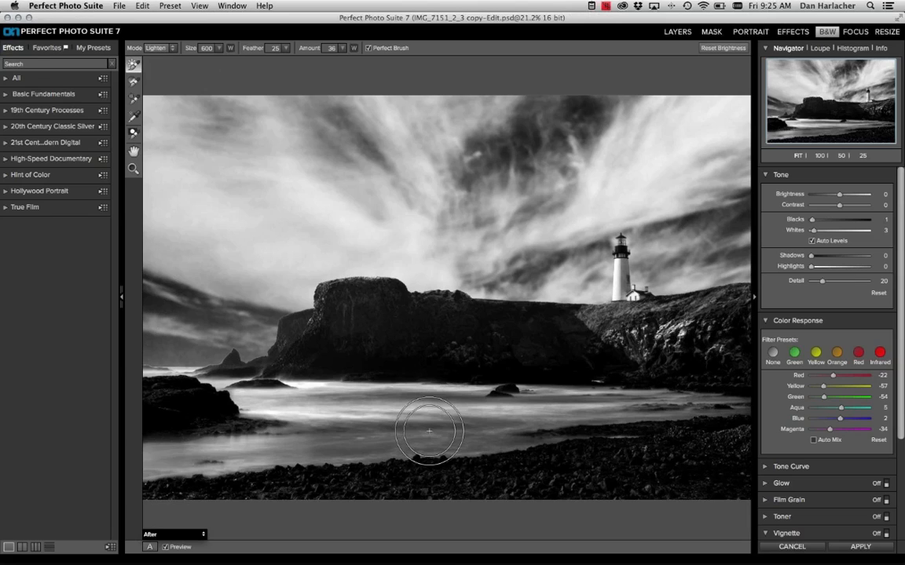
left_click_drag(430, 431, 311, 367)
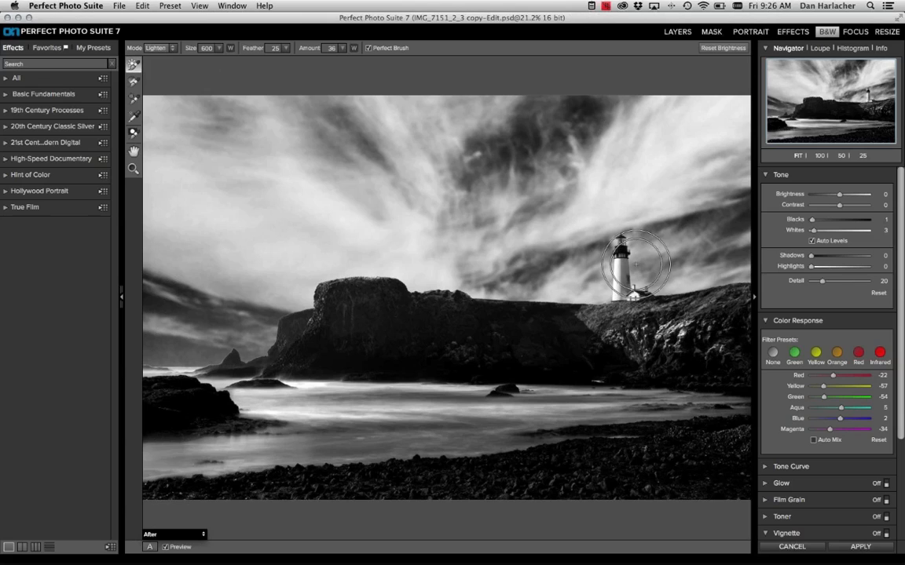
Step: Undo and restore the last brightening stroke to compare the water, and apply the black-and-white conversion
key("super+z")
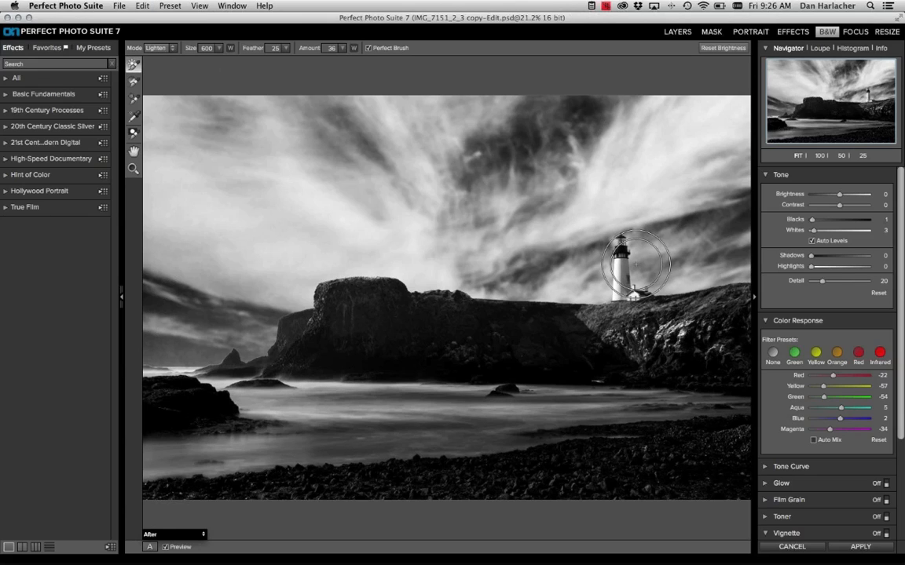
left_click(138, 6)
left_click(149, 30)
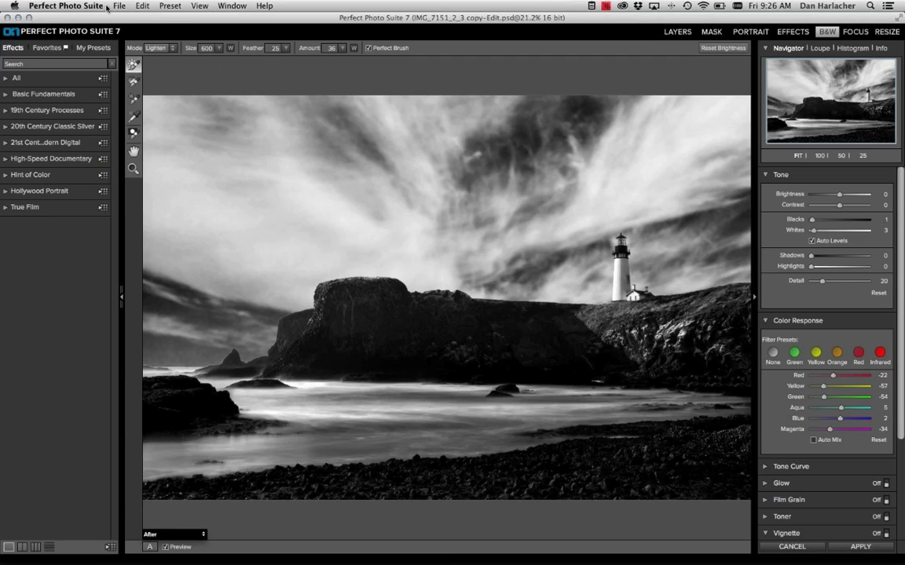
mouse_move(832, 561)
left_click(855, 549)
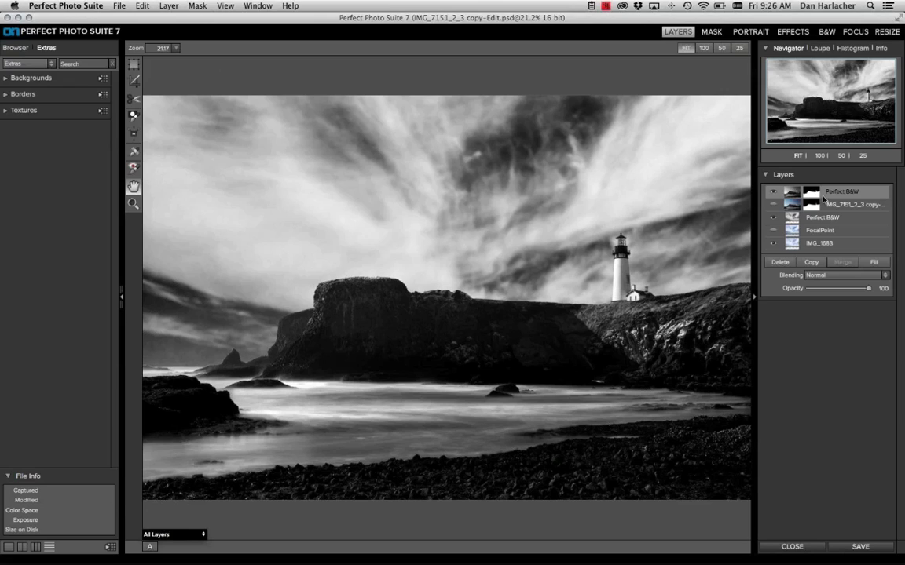
Step: Create a new stamped layer from the visible layers and hide the layers beneath it
left_click(169, 6)
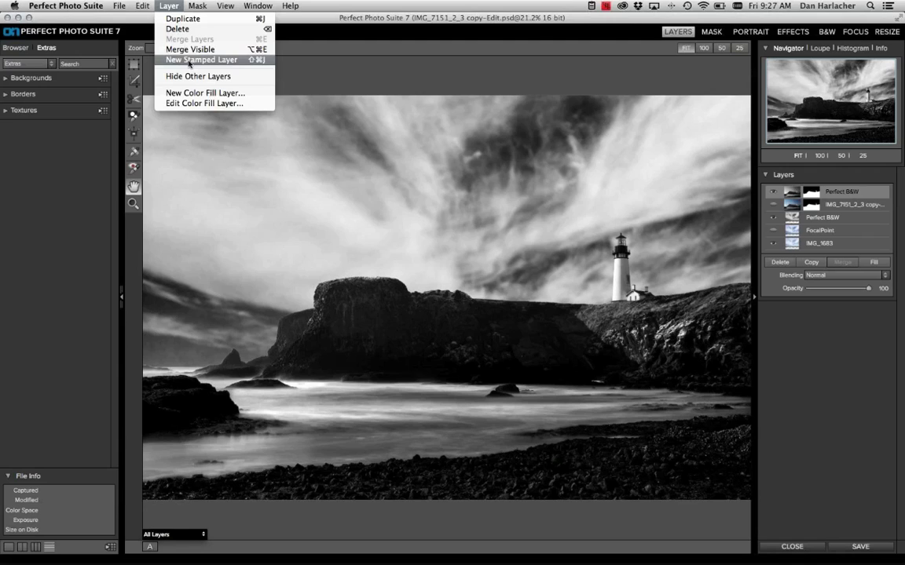
left_click(189, 60)
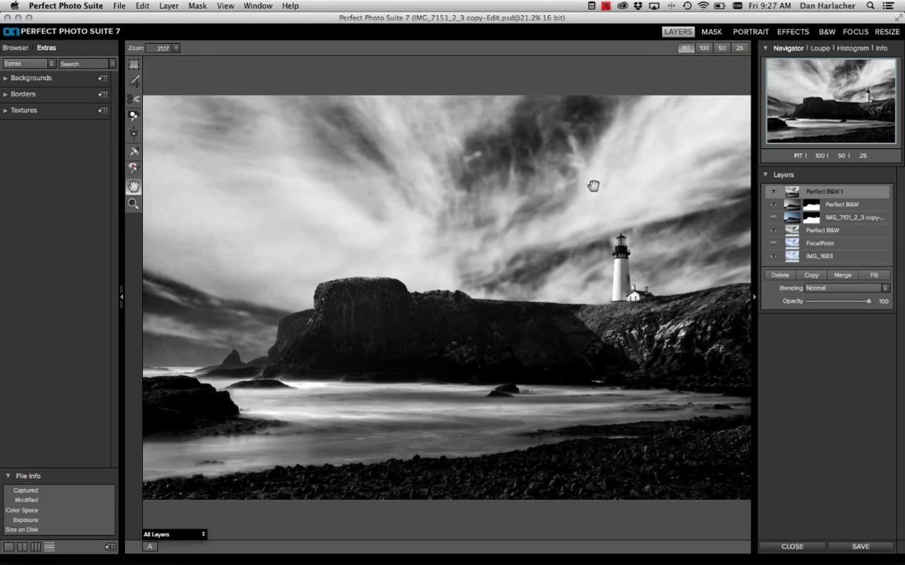
left_click(774, 205)
left_click(773, 231)
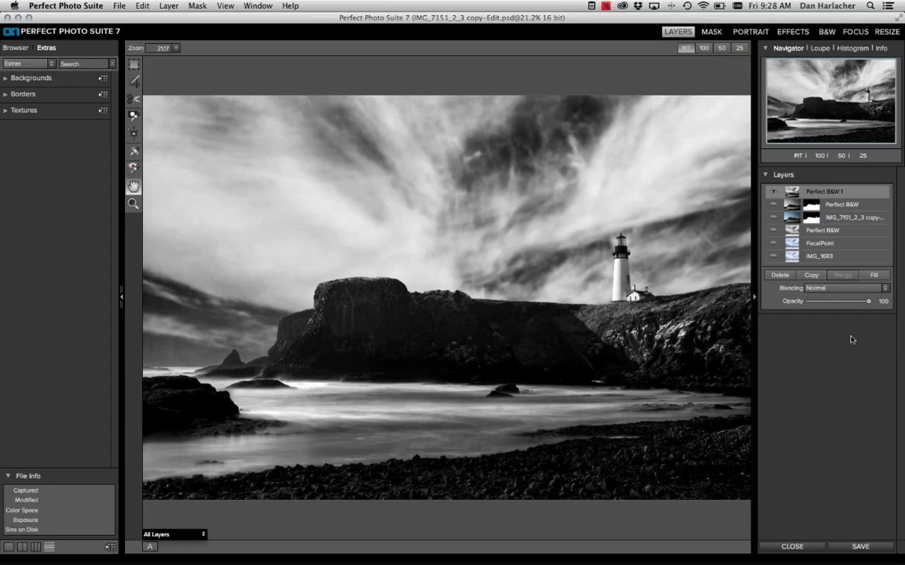
left_click(827, 32)
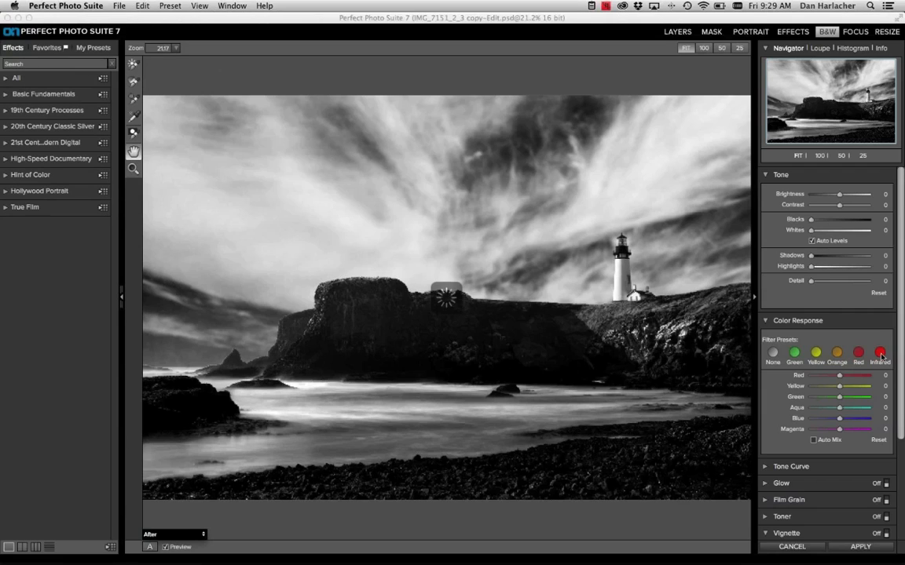
left_click_drag(900, 382, 901, 513)
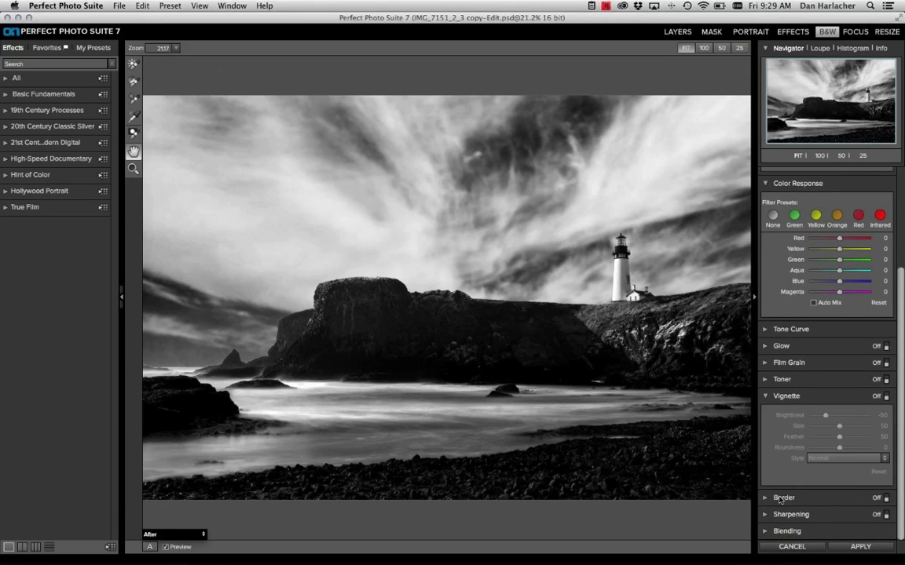
left_click(801, 499)
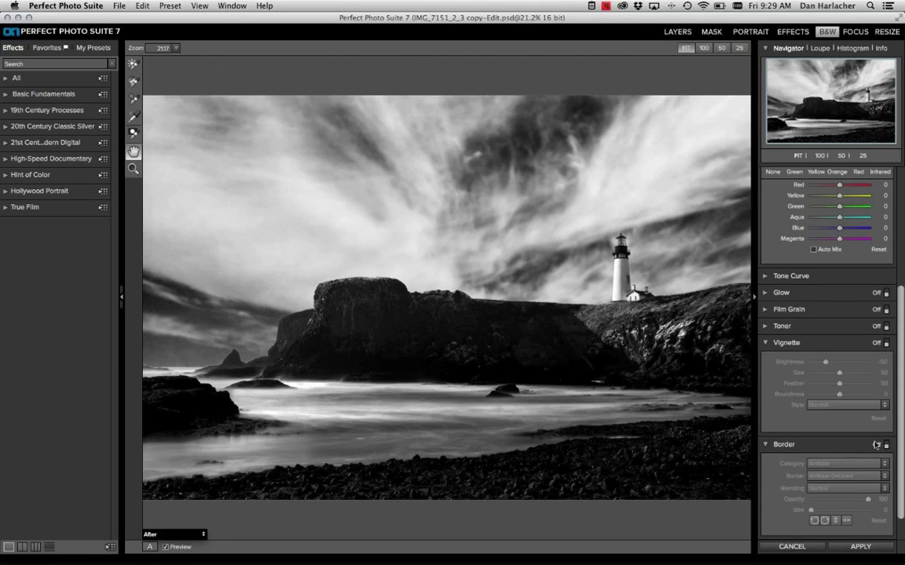
left_click(886, 446)
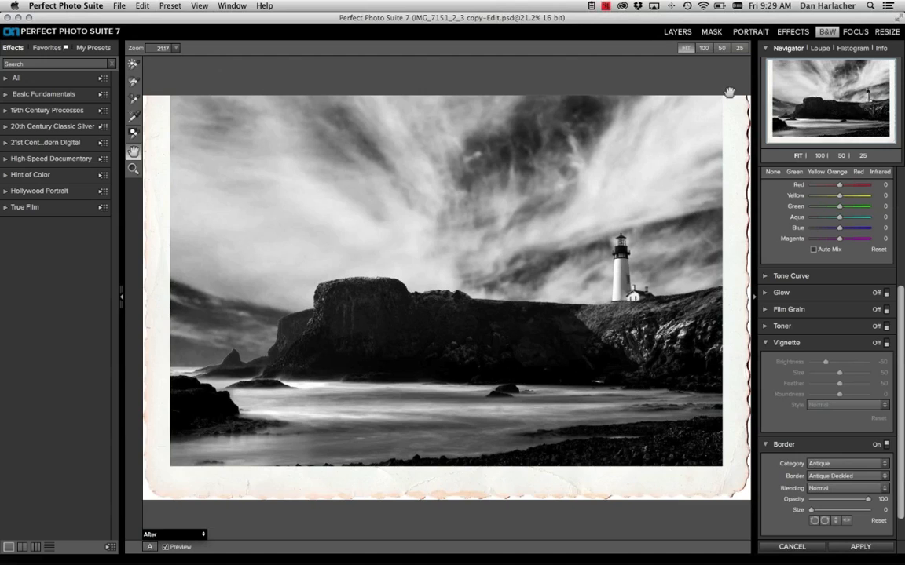
key("Escape")
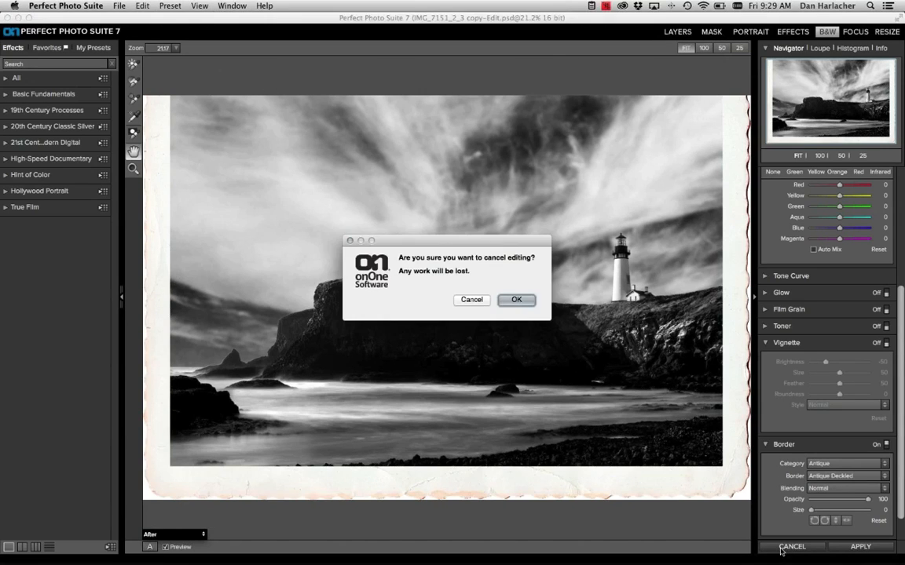
left_click(517, 300)
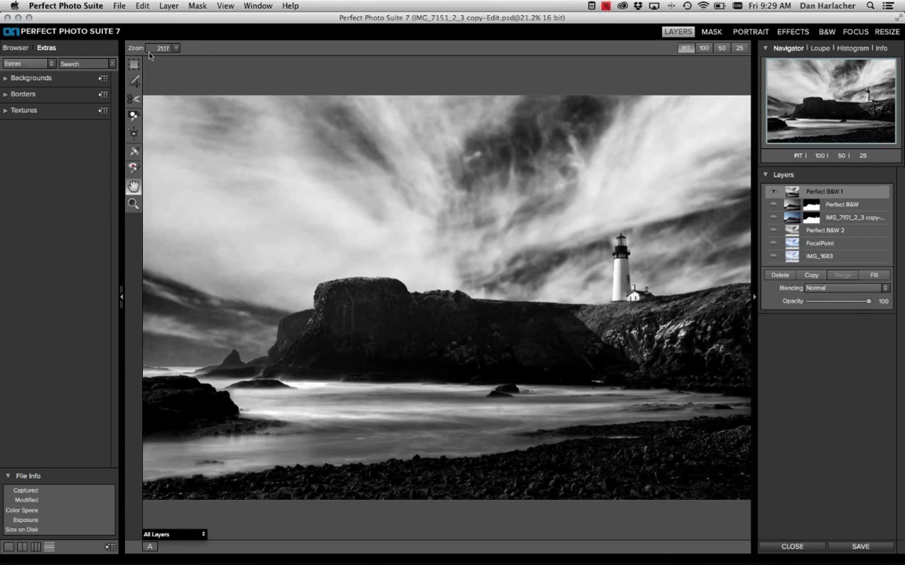
Step: Crop the composite to fit the canvas
left_click(134, 81)
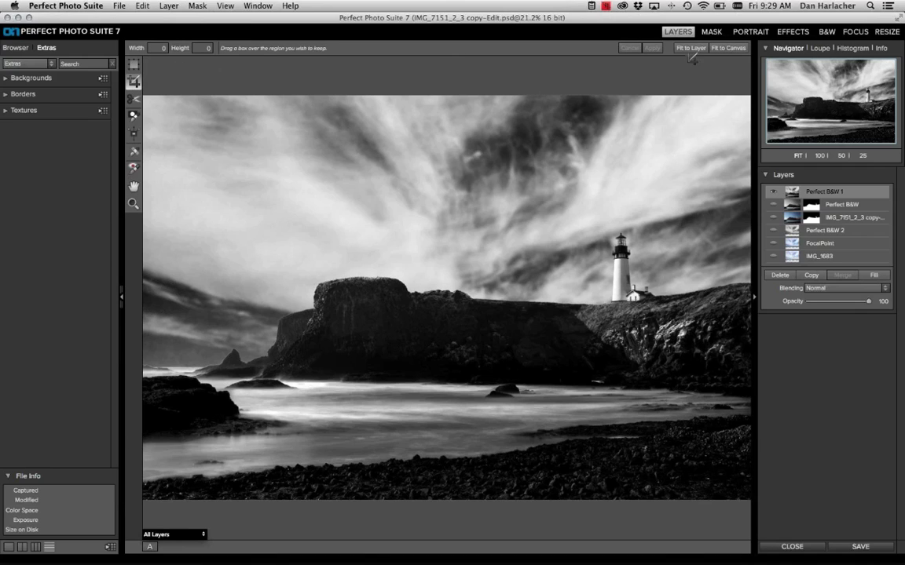
left_click(742, 50)
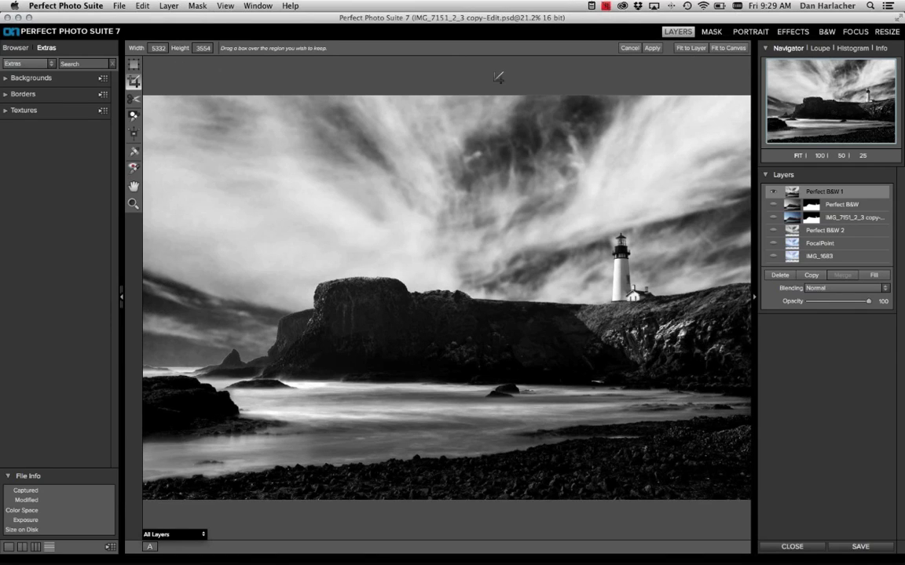
left_click(658, 49)
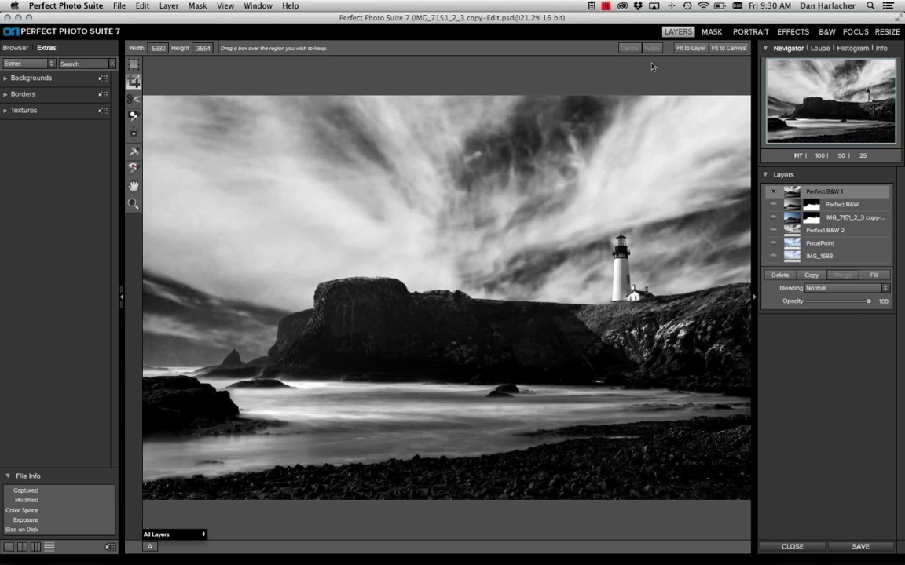
Step: Try a Film category border with Normal blending on the stamped layer in Perfect B&W
left_click(828, 34)
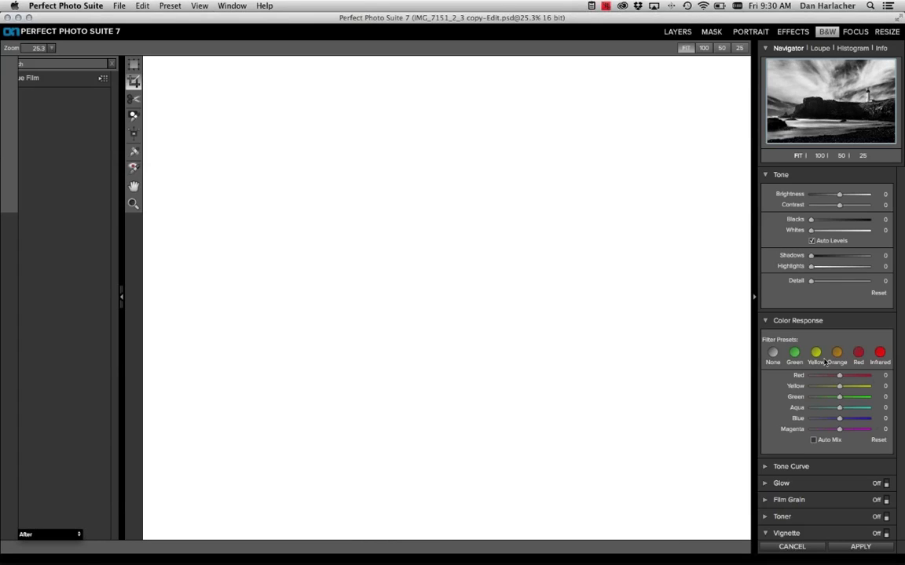
scroll(822, 369, "down", 6)
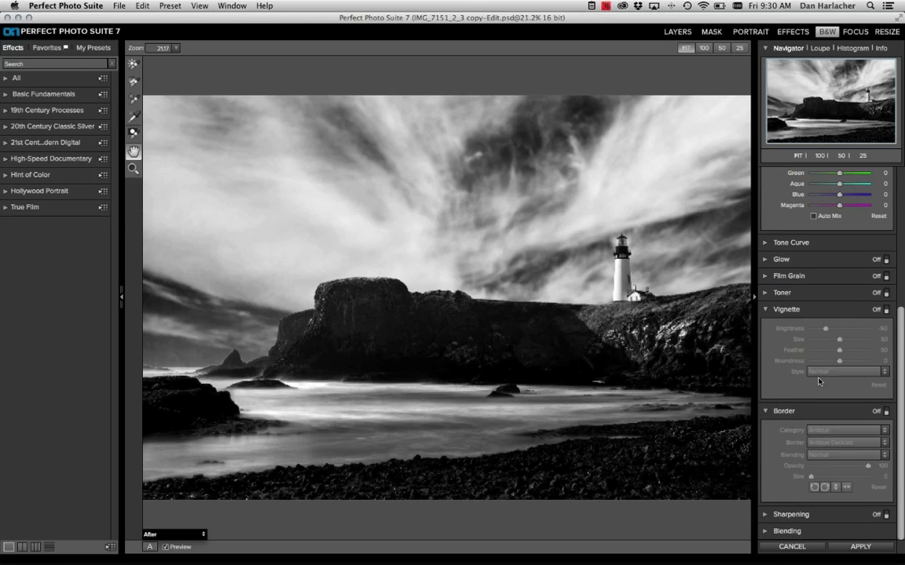
left_click(885, 412)
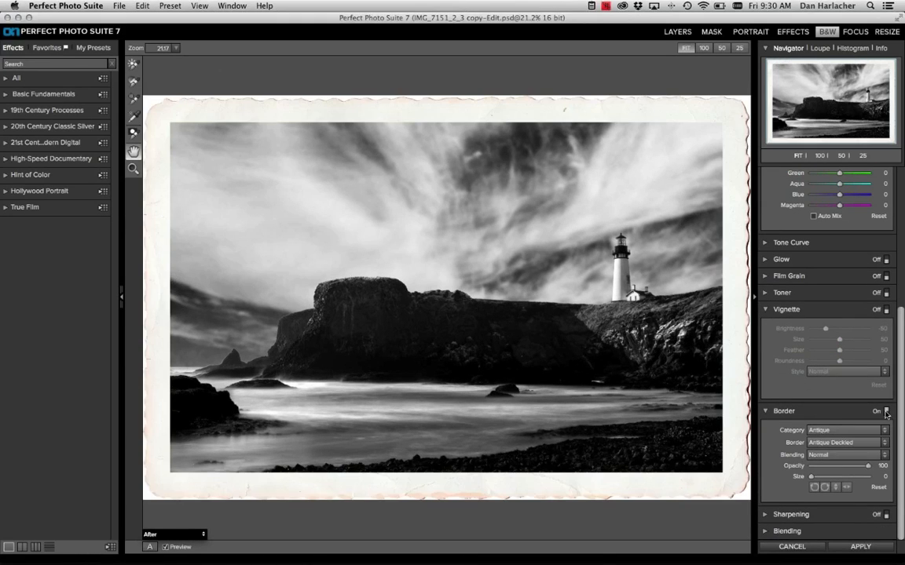
left_click(819, 431)
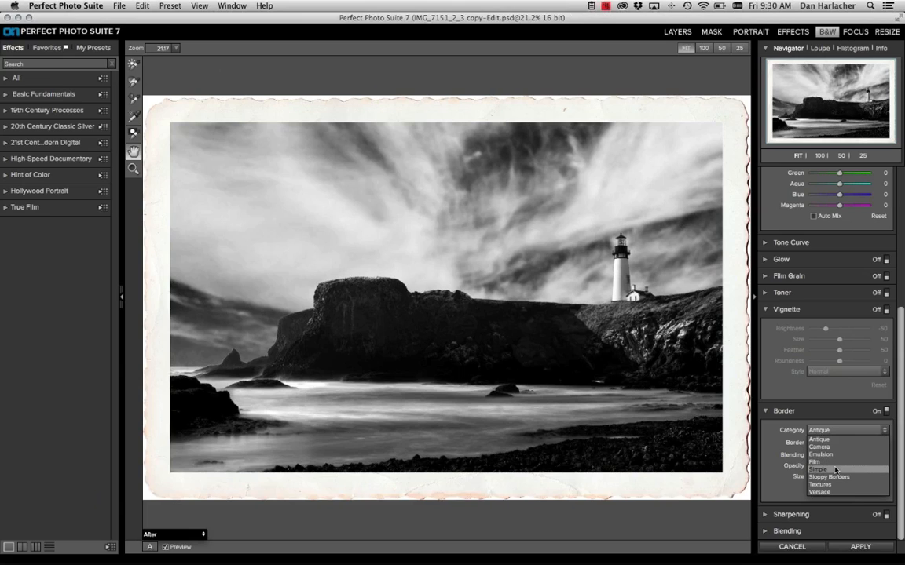
left_click(836, 462)
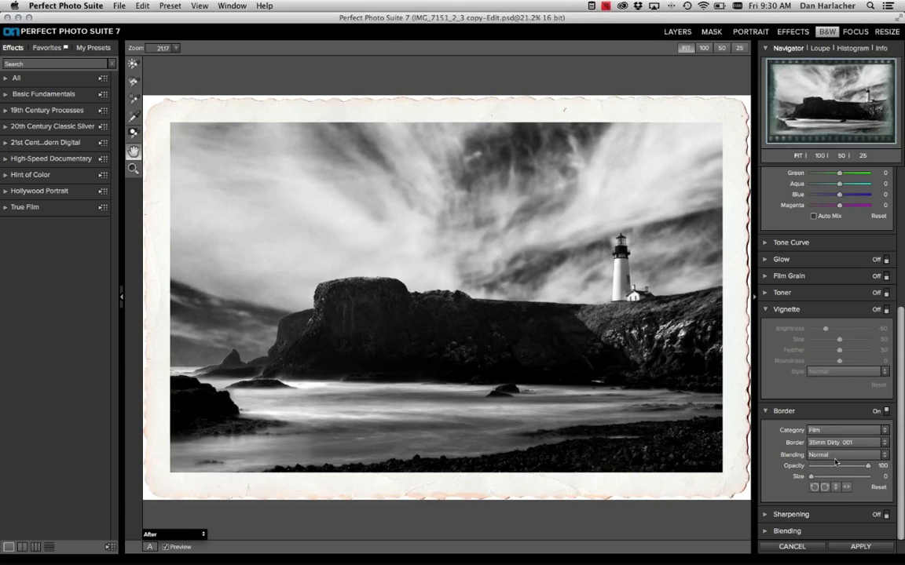
left_click(859, 457)
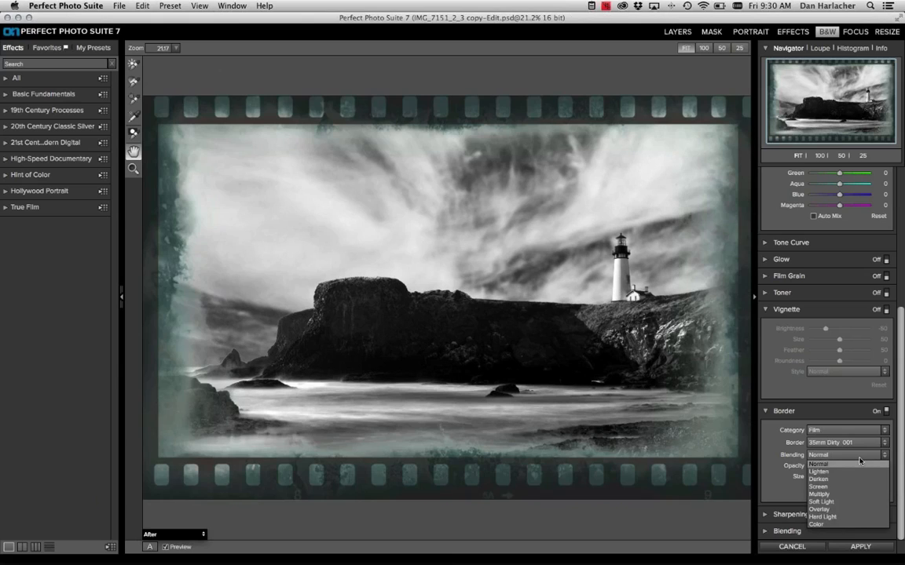
left_click(859, 463)
Step: Try the Film Large Format border at size 1, and cancel the black-and-white edit
left_click(814, 442)
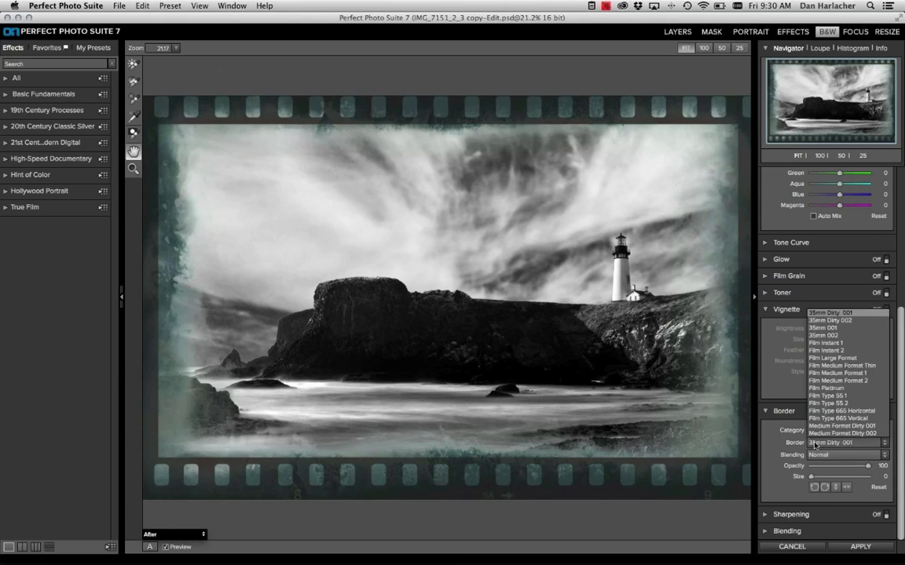
left_click(858, 359)
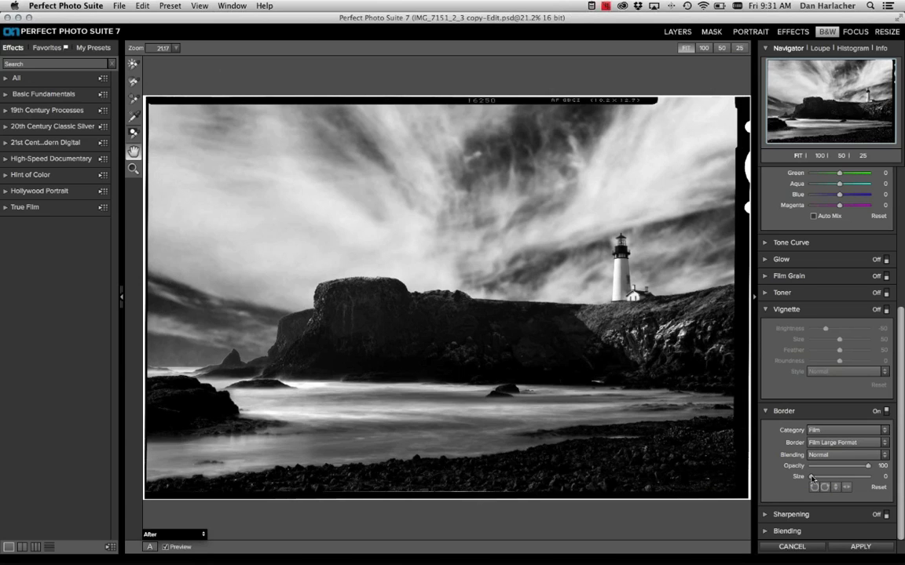
left_click_drag(812, 479, 815, 477)
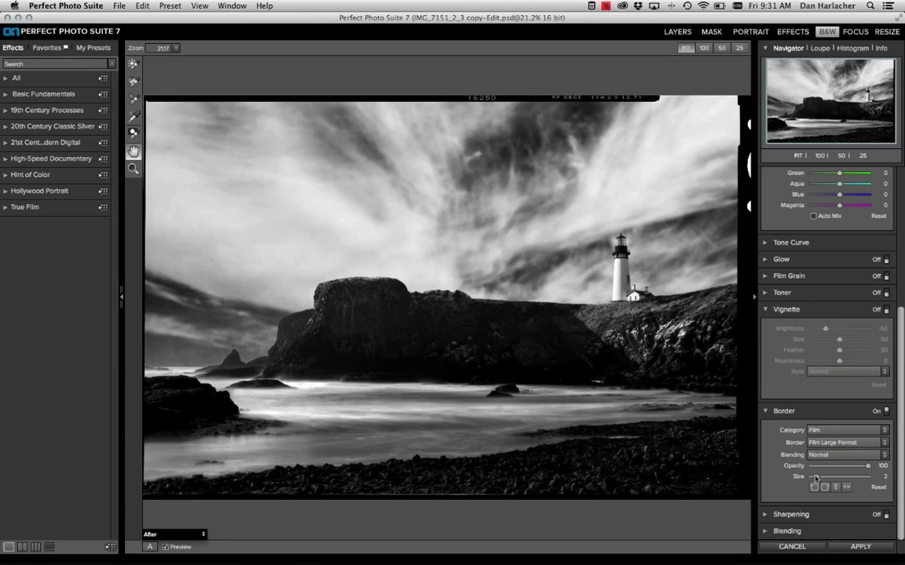
left_click_drag(815, 477, 813, 478)
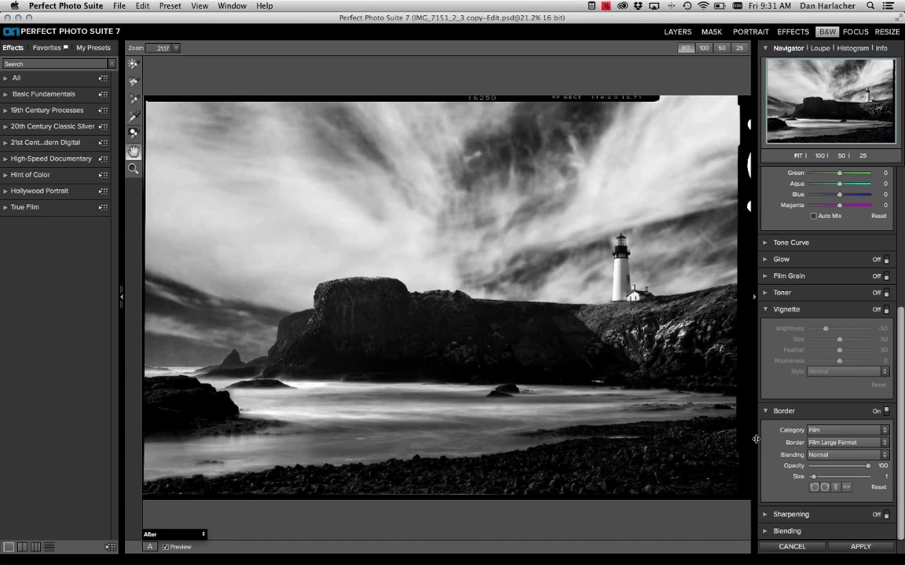
left_click(794, 547)
left_click(516, 300)
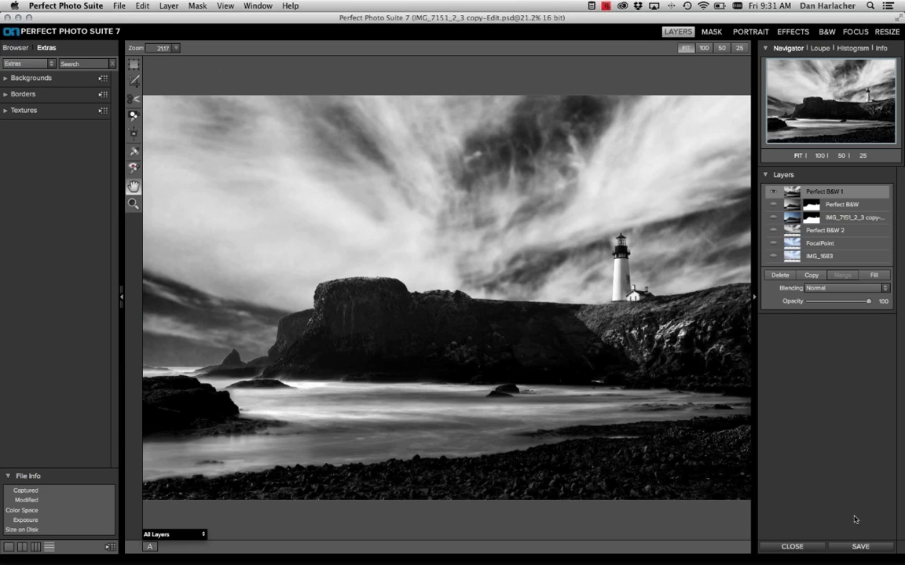
Step: Close the lighthouse composite without saving it
key("super+w")
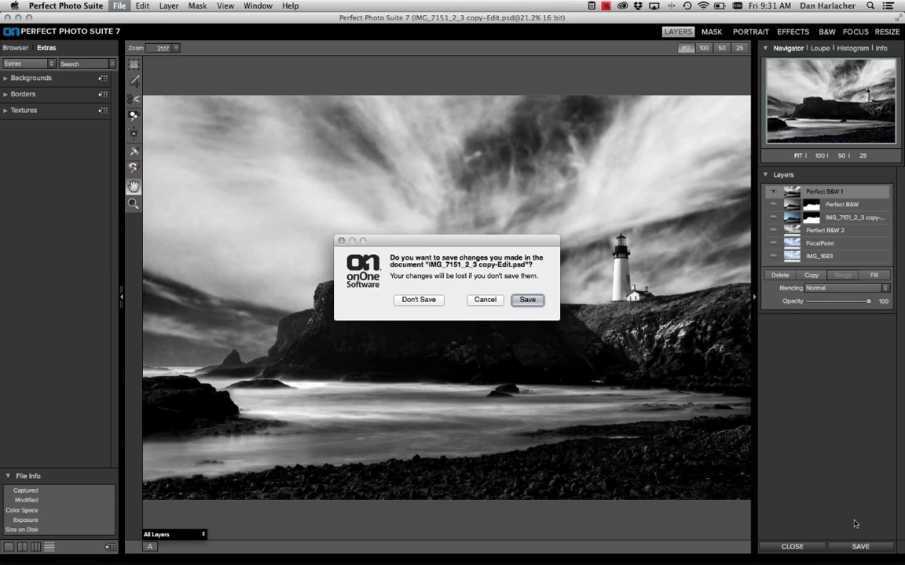
left_click(430, 301)
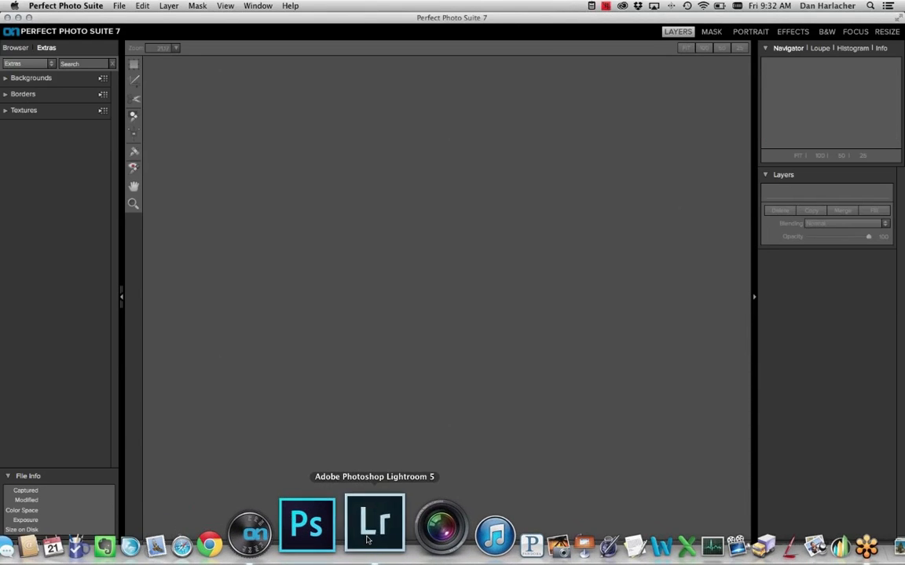
Step: Switch to Lightroom and open the boulder photo _MG_6153_4_5_6_7_8_9.tif in Perfect Photo Suite 7
left_click(366, 539)
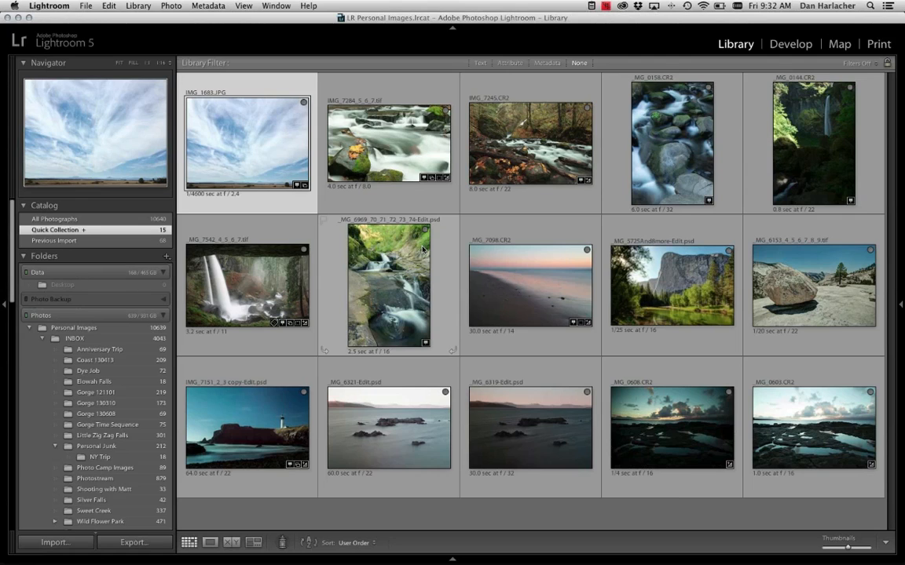
left_click(818, 283)
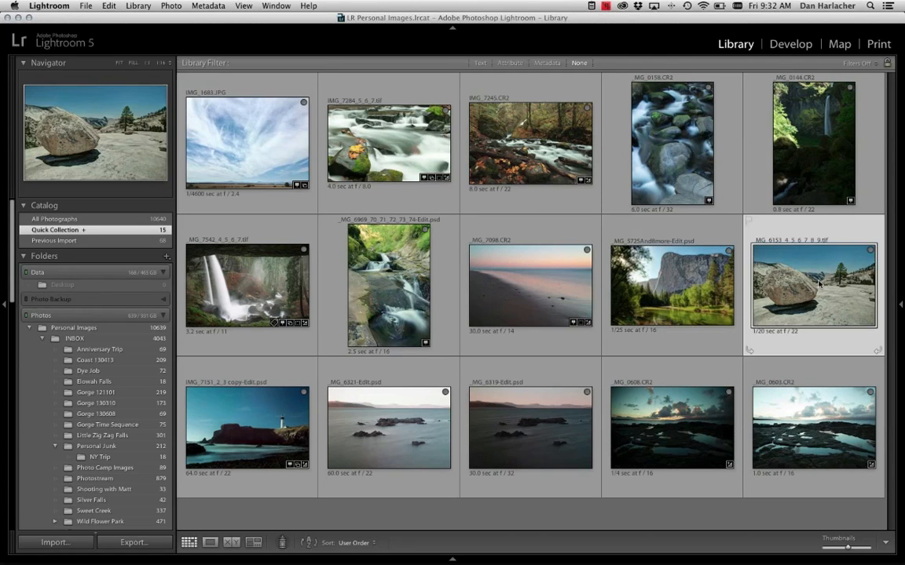
left_click(85, 6)
mouse_move(234, 201)
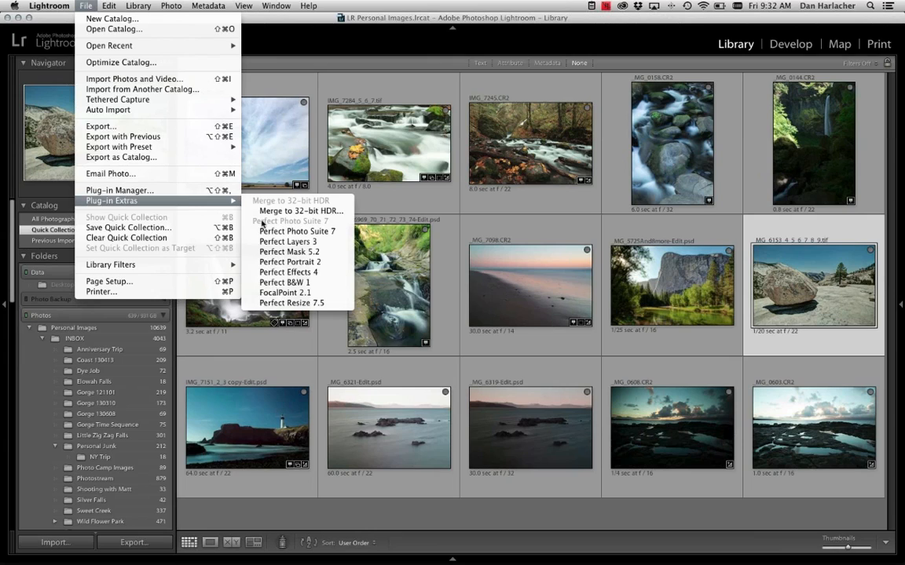
left_click(301, 235)
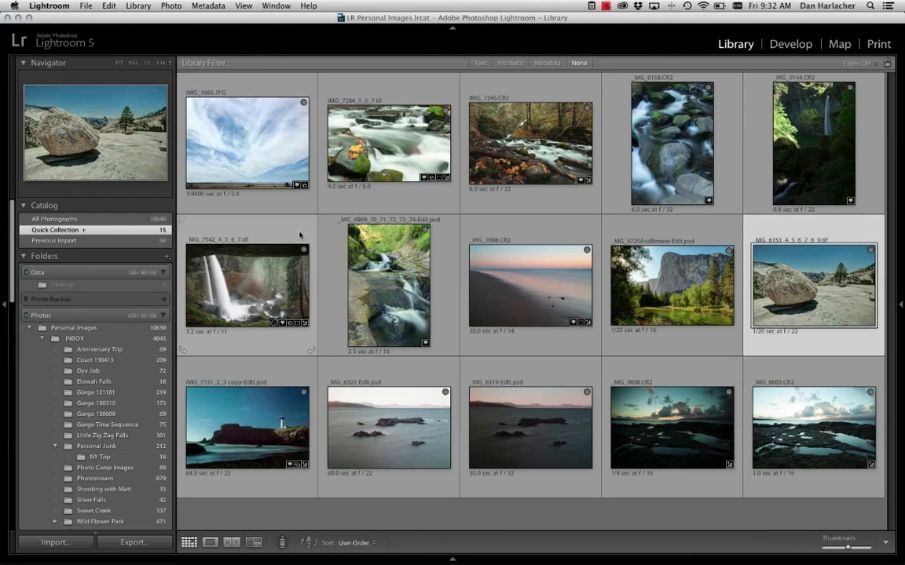
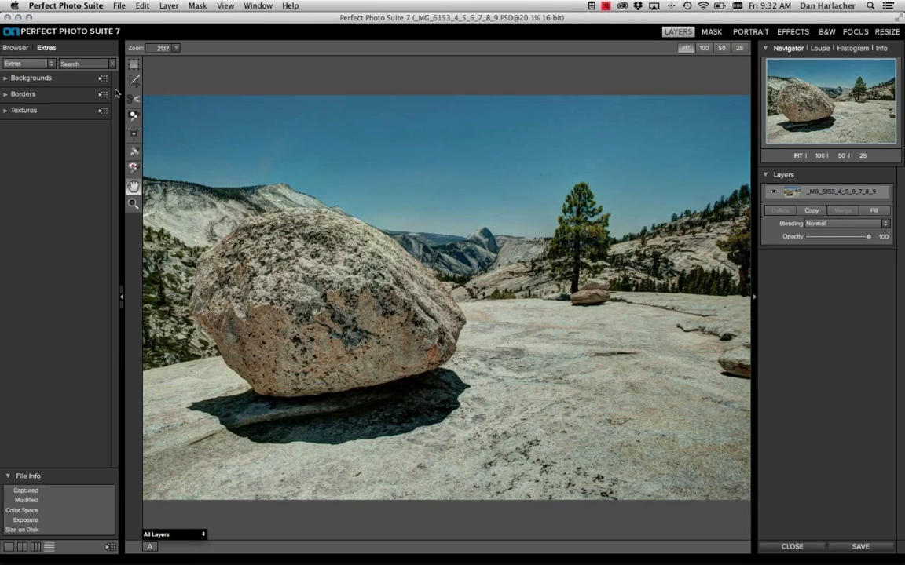
Step: Add skies14.jpg from the Skies folder of the Extras backgrounds as a new layer in the boulder photo
left_click(15, 48)
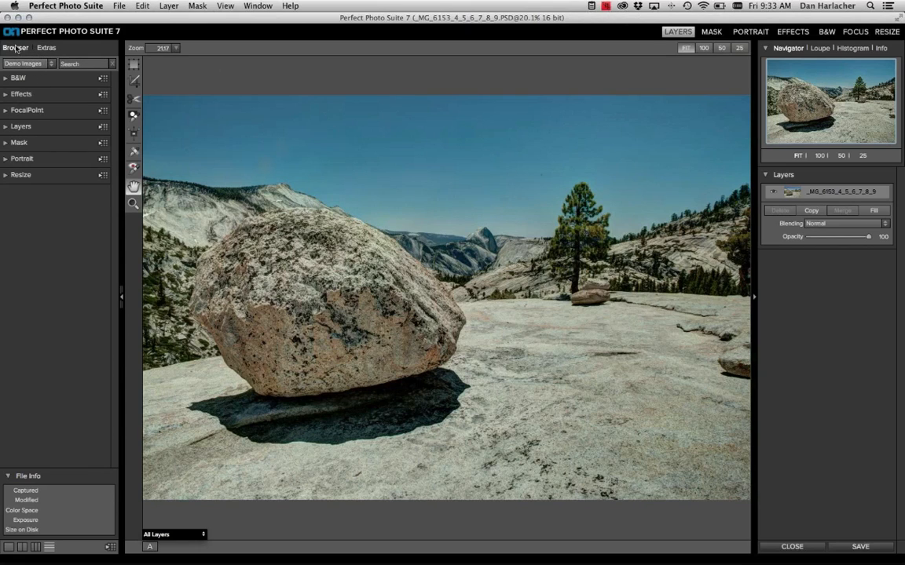
left_click(45, 49)
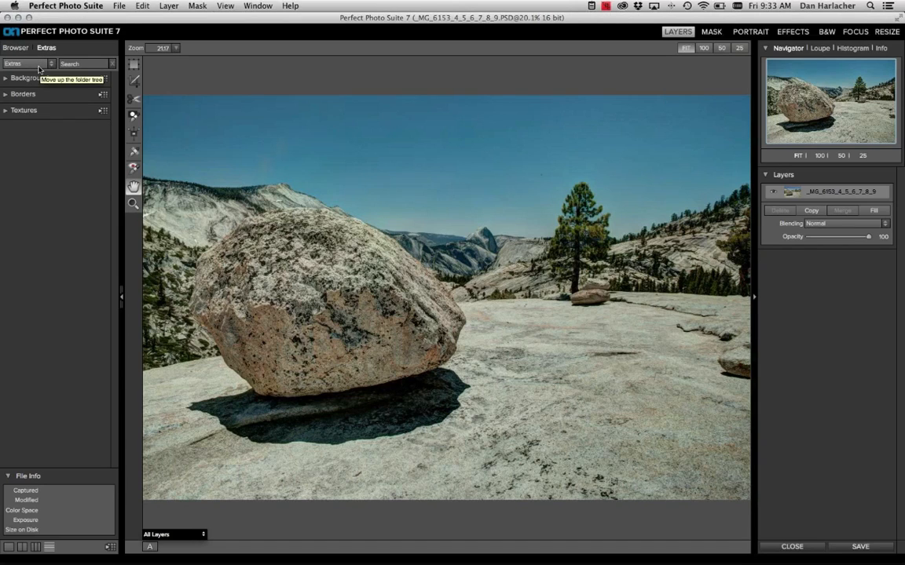
left_click(109, 544)
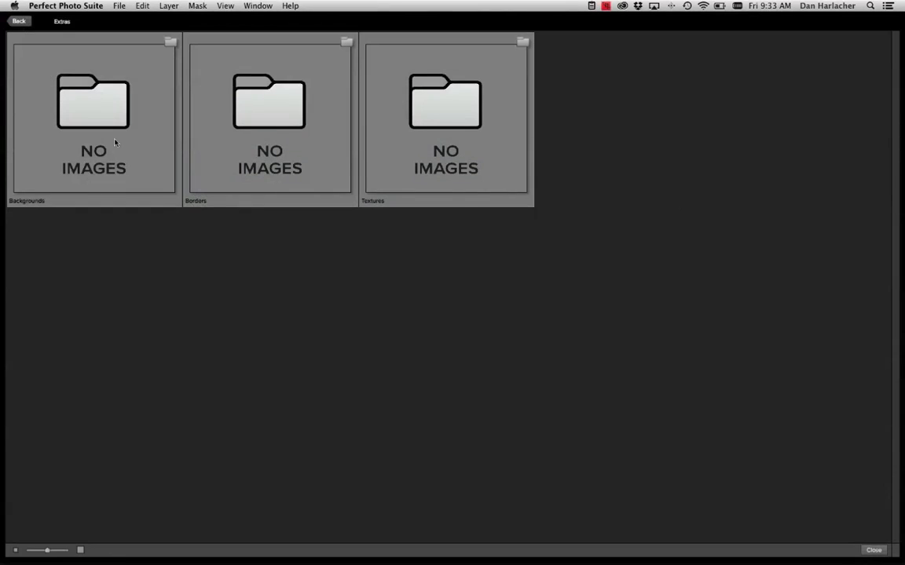
double_click(109, 100)
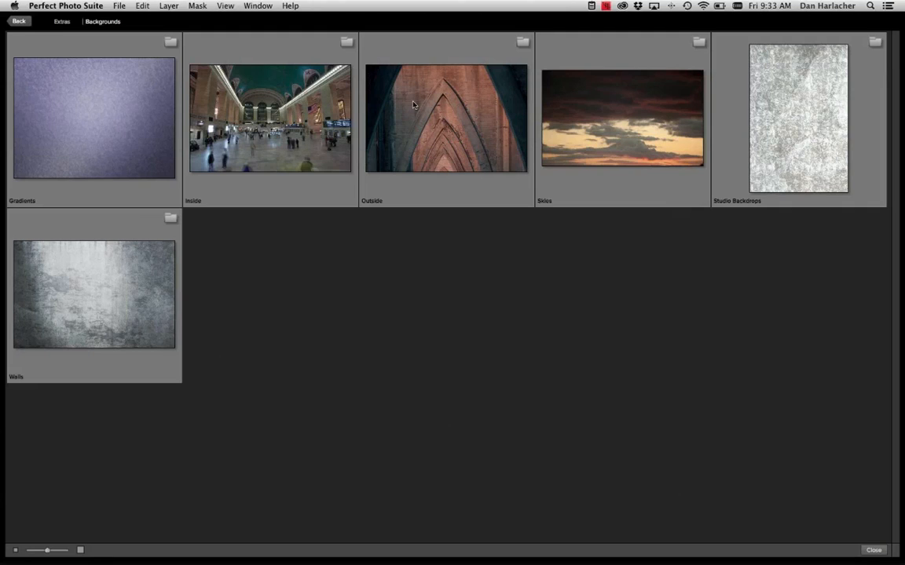
double_click(623, 154)
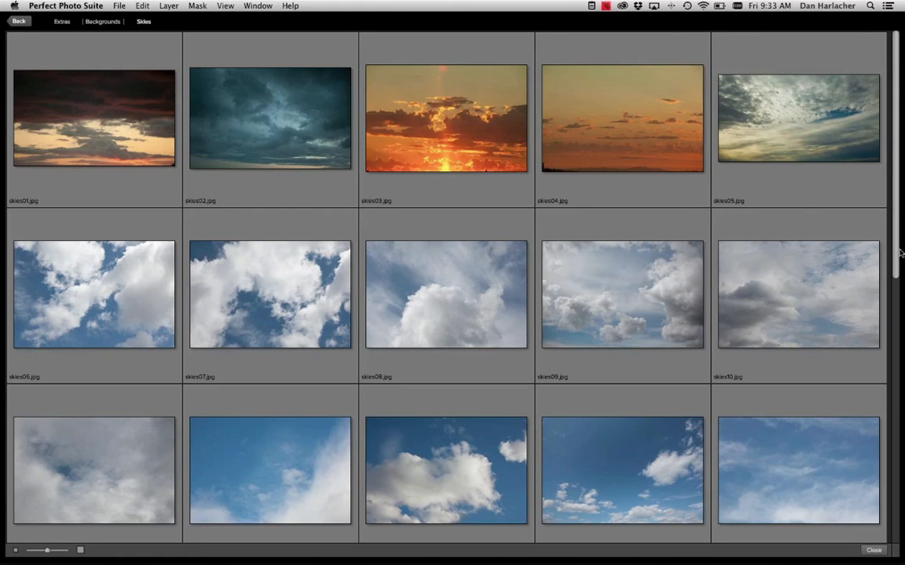
left_click_drag(893, 258, 898, 338)
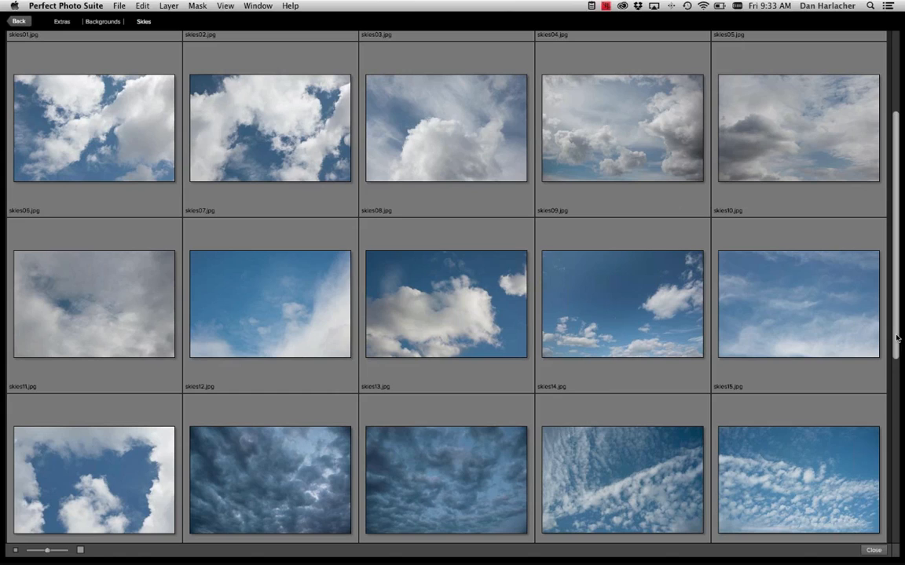
double_click(628, 311)
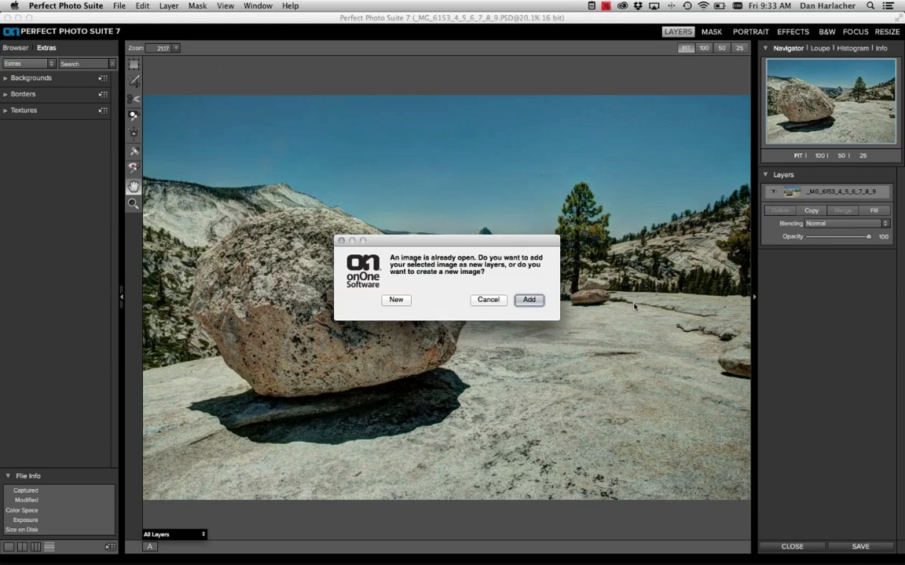
left_click(531, 299)
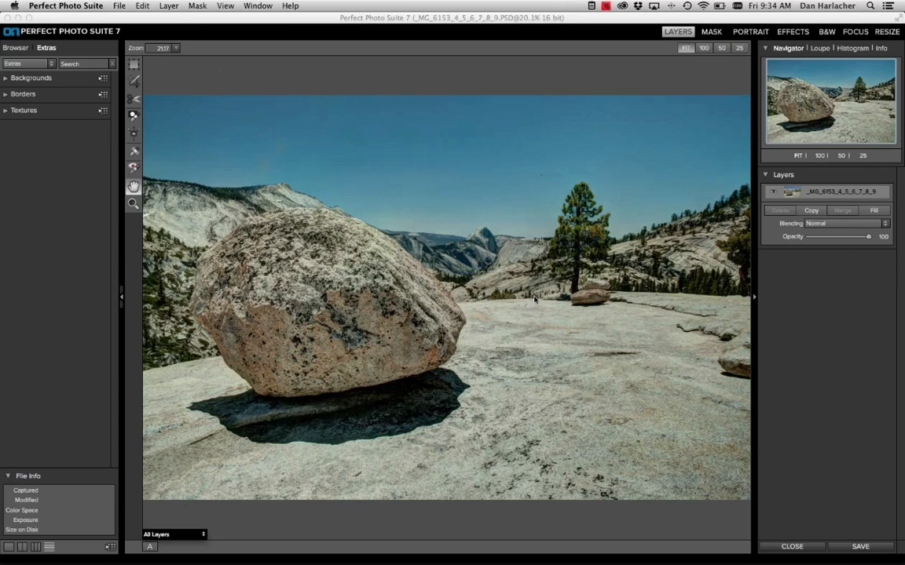
Step: Fill the canvas with the skies14 layer, move its clouds up over the photo's sky, and enlarge it to 5640 by 3758
left_click(134, 63)
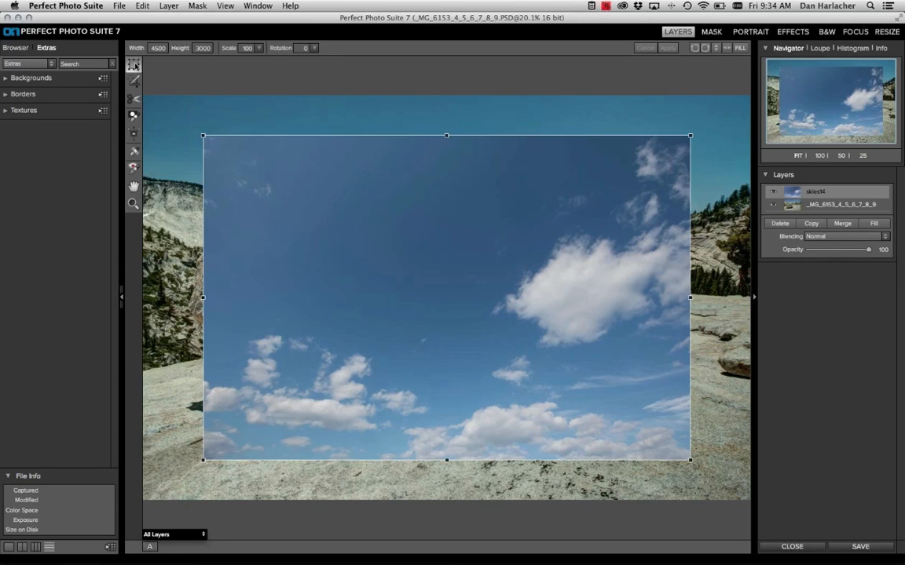
left_click(738, 49)
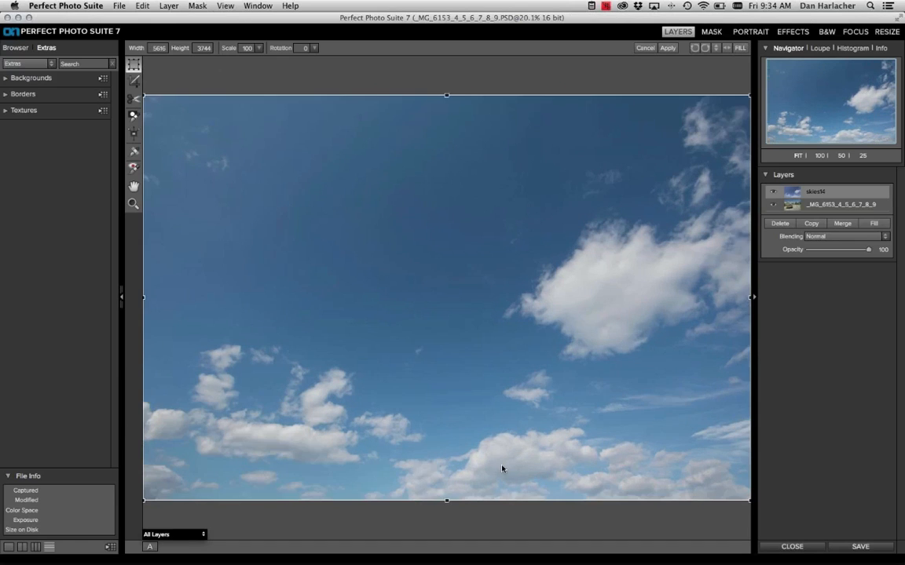
left_click_drag(509, 477, 507, 224)
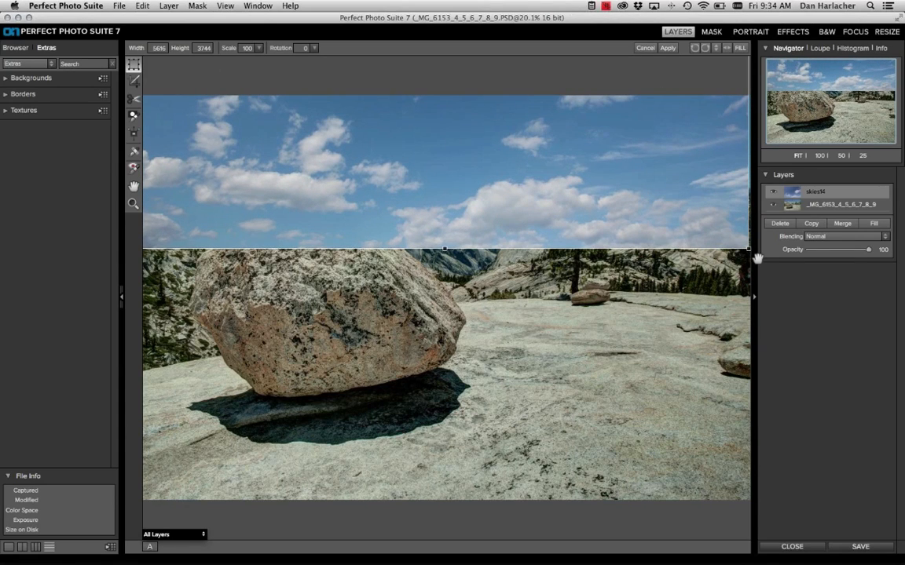
left_click_drag(750, 250, 752, 252)
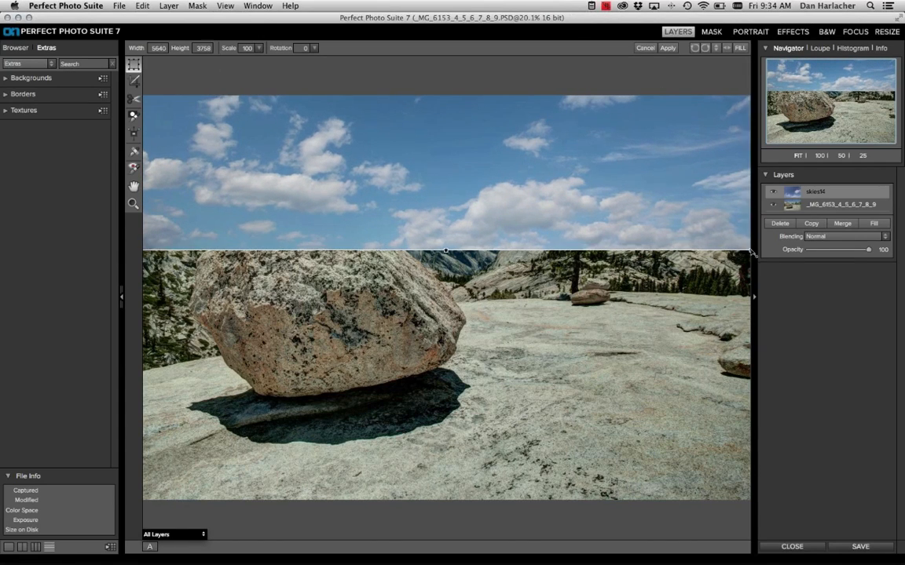
left_click(668, 48)
Step: Move the boulder photo layer above skies14 and paint out its open upper sky with the size 800 masking brush, Perfect Brush off
left_click_drag(805, 195, 805, 212)
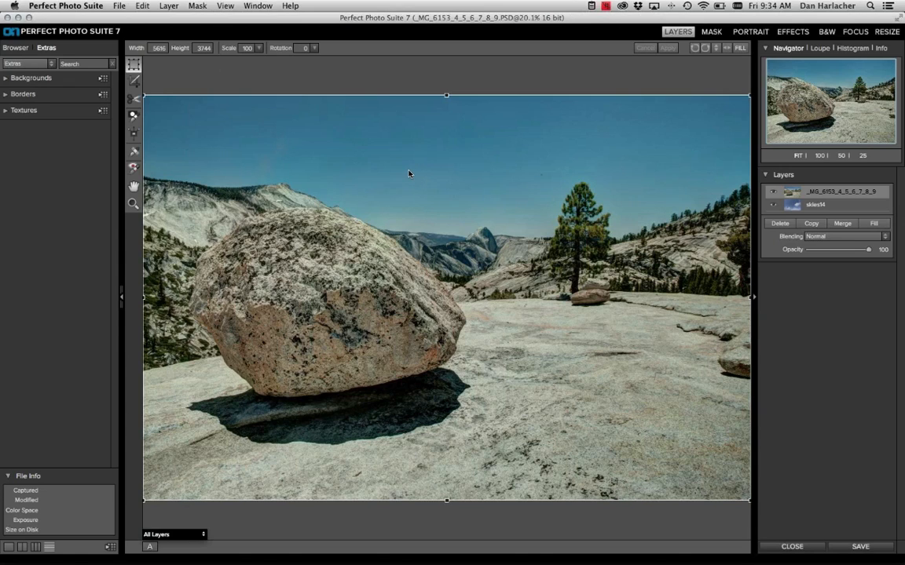
left_click(133, 117)
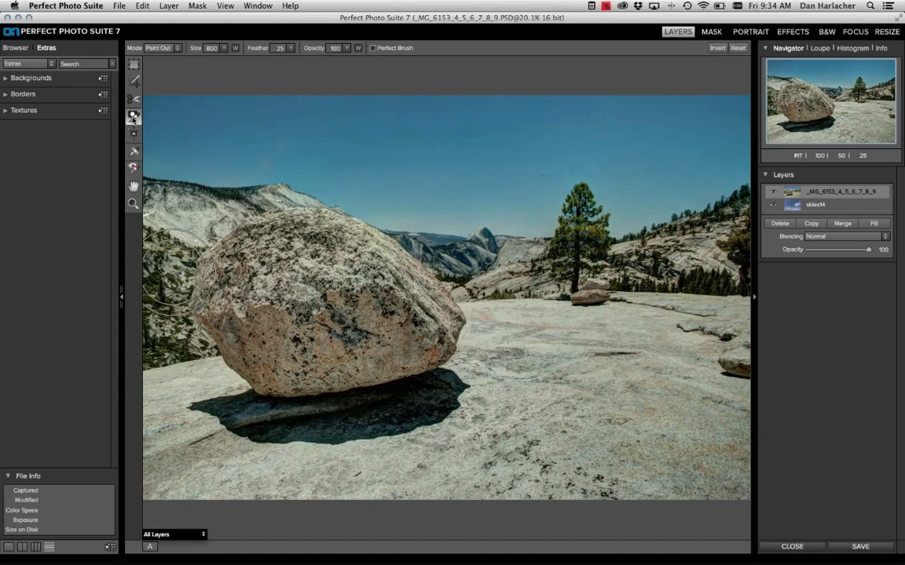
left_click(374, 49)
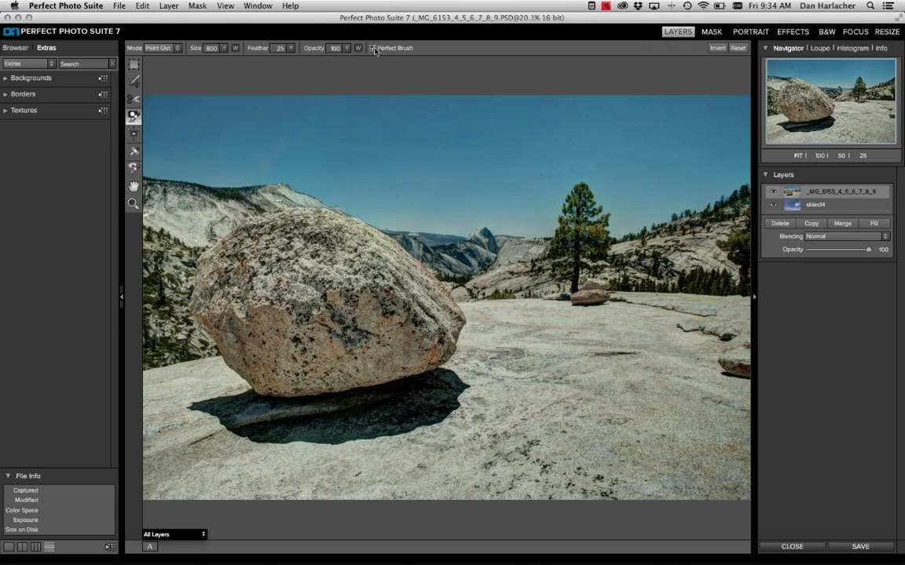
mouse_move(329, 115)
left_mouse_down()
mouse_move(172, 91)
mouse_move(488, 111)
mouse_move(672, 91)
mouse_move(726, 104)
mouse_move(660, 129)
mouse_move(652, 154)
mouse_move(656, 177)
mouse_move(719, 188)
mouse_move(660, 205)
mouse_move(585, 210)
mouse_move(613, 216)
mouse_move(585, 218)
mouse_move(592, 221)
left_mouse_up()
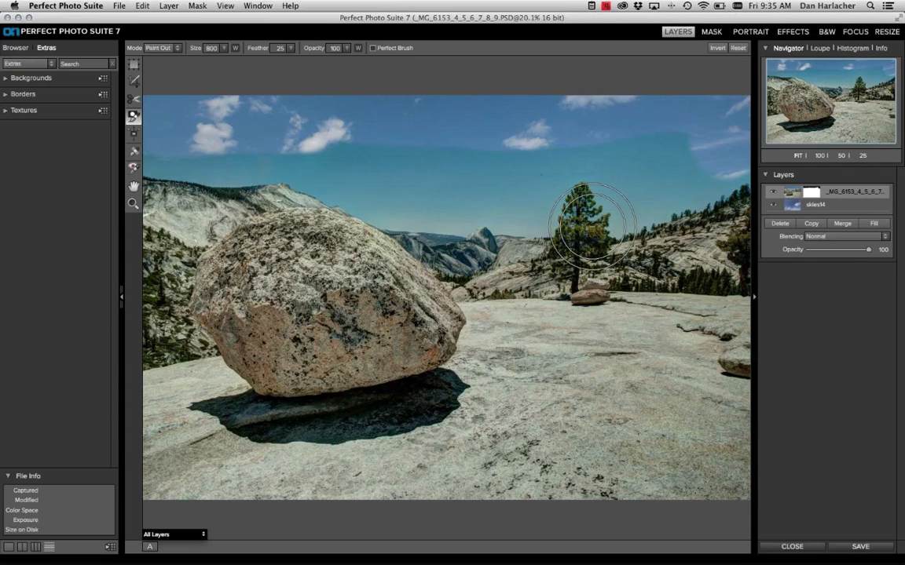
mouse_move(591, 223)
left_mouse_down()
mouse_move(576, 202)
mouse_move(667, 172)
mouse_move(659, 178)
mouse_move(567, 132)
mouse_move(510, 176)
mouse_move(369, 157)
mouse_move(323, 131)
mouse_move(161, 122)
left_mouse_up()
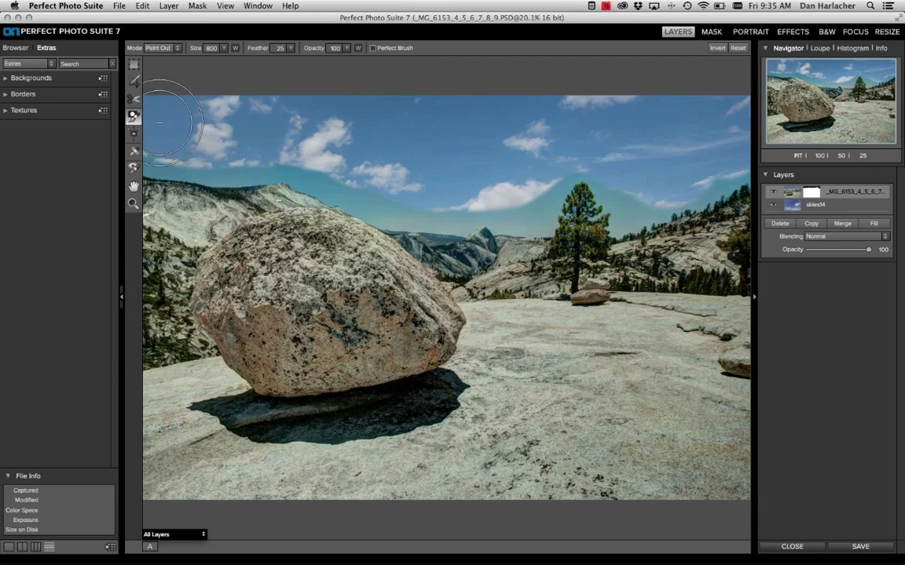
Step: Turn on Perfect Brush and paint out the sky along the mountain ridge and around the pine tree with size 600 and 300 brushes
left_click(372, 48)
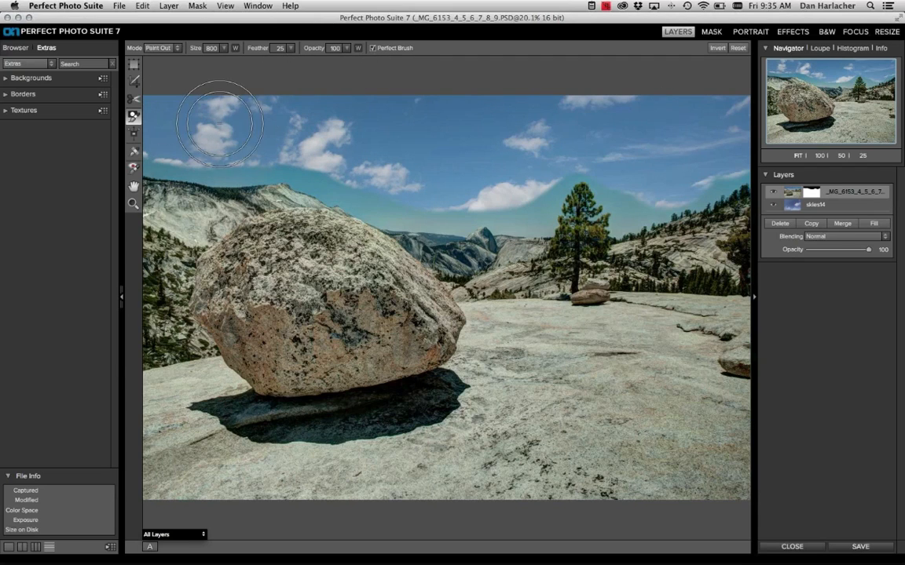
key("bracketleft")
key("bracketleft")
mouse_move(196, 143)
left_mouse_down()
mouse_move(189, 160)
mouse_move(141, 158)
left_mouse_up()
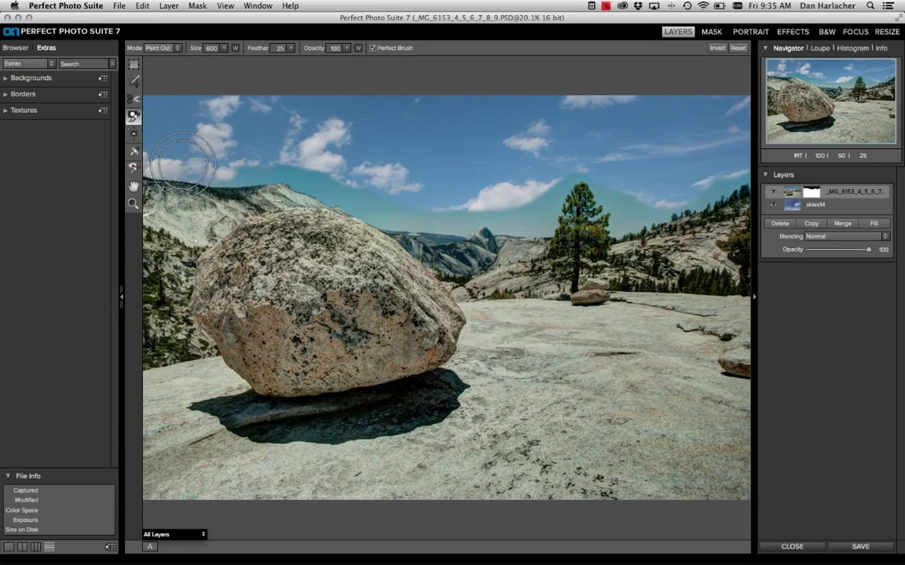
mouse_move(195, 167)
left_mouse_down()
mouse_move(184, 149)
mouse_move(266, 167)
mouse_move(263, 153)
mouse_move(287, 145)
mouse_move(322, 171)
mouse_move(295, 161)
mouse_move(310, 177)
mouse_move(358, 203)
mouse_move(292, 161)
mouse_move(223, 171)
mouse_move(223, 161)
mouse_move(353, 186)
mouse_move(392, 214)
mouse_move(420, 208)
mouse_move(433, 219)
left_mouse_up()
key("bracketleft")
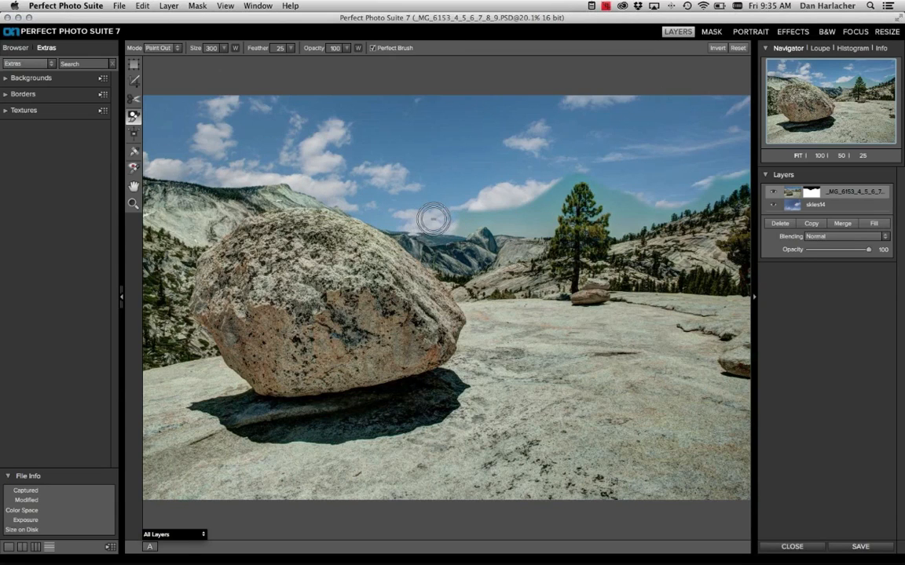
mouse_move(433, 218)
left_mouse_down()
mouse_move(492, 217)
mouse_move(509, 228)
mouse_move(545, 227)
mouse_move(564, 187)
mouse_move(513, 207)
mouse_move(565, 170)
mouse_move(582, 170)
mouse_move(600, 180)
mouse_move(615, 227)
mouse_move(641, 221)
left_mouse_up()
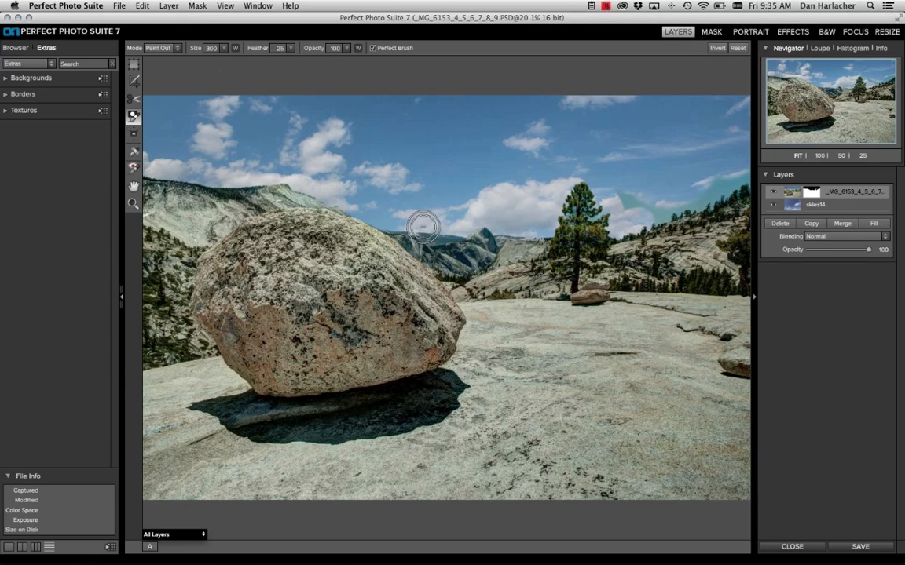
Step: Using the grayscale mask view, paint out the leftover sky above the right-hand hillside and over the valley, and restore the All Layers view
left_click(172, 536)
left_click(174, 526)
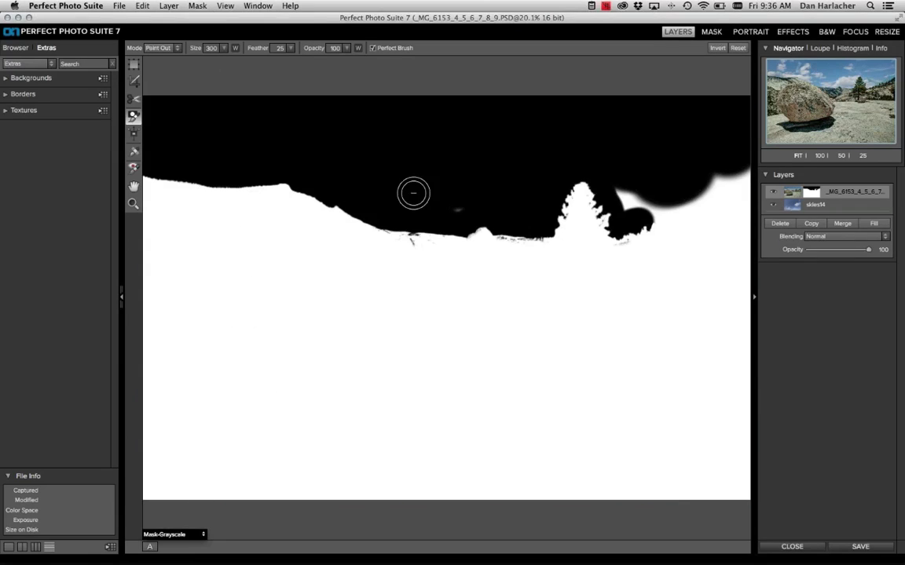
mouse_move(625, 191)
left_mouse_down()
mouse_move(647, 219)
mouse_move(633, 213)
mouse_move(649, 203)
mouse_move(647, 212)
mouse_move(667, 213)
mouse_move(731, 174)
left_mouse_up()
key("bracketright")
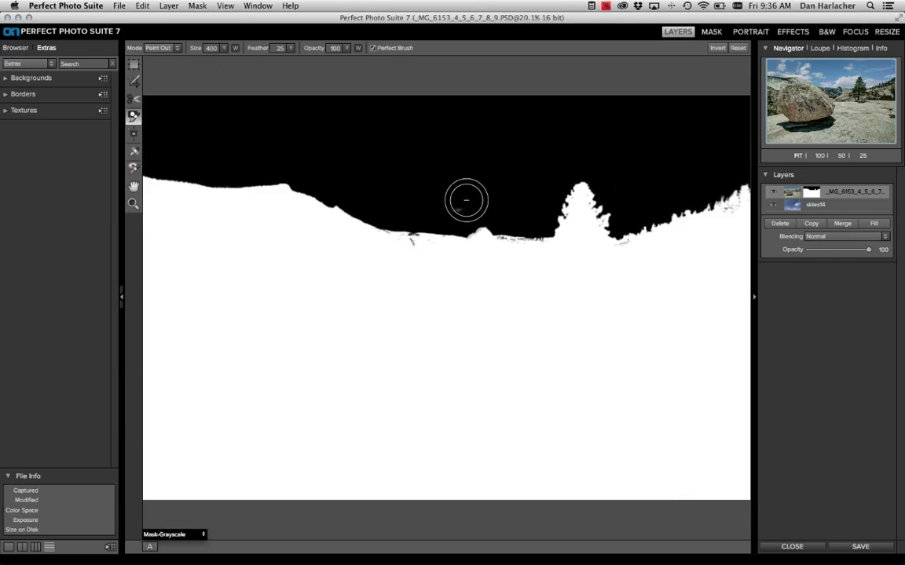
mouse_move(196, 483)
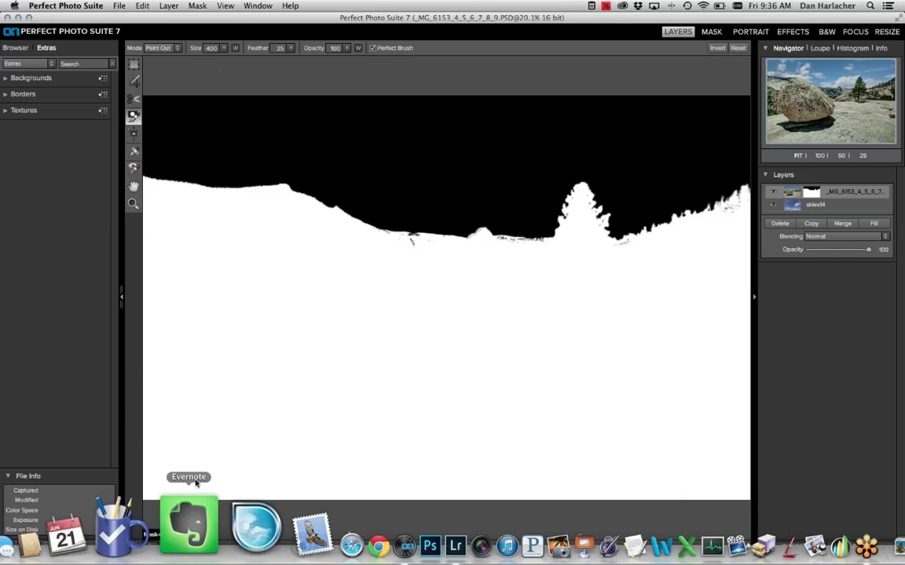
left_click(179, 536)
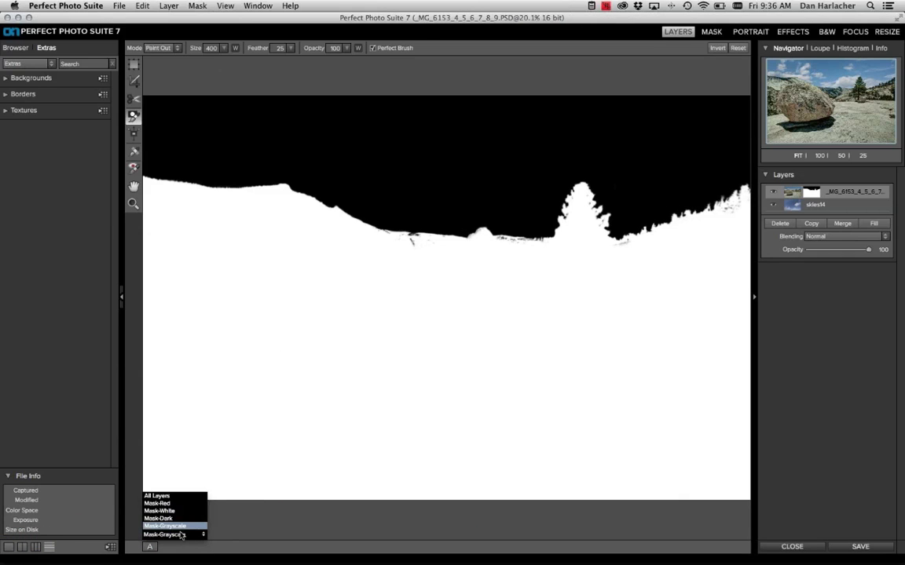
left_click(176, 496)
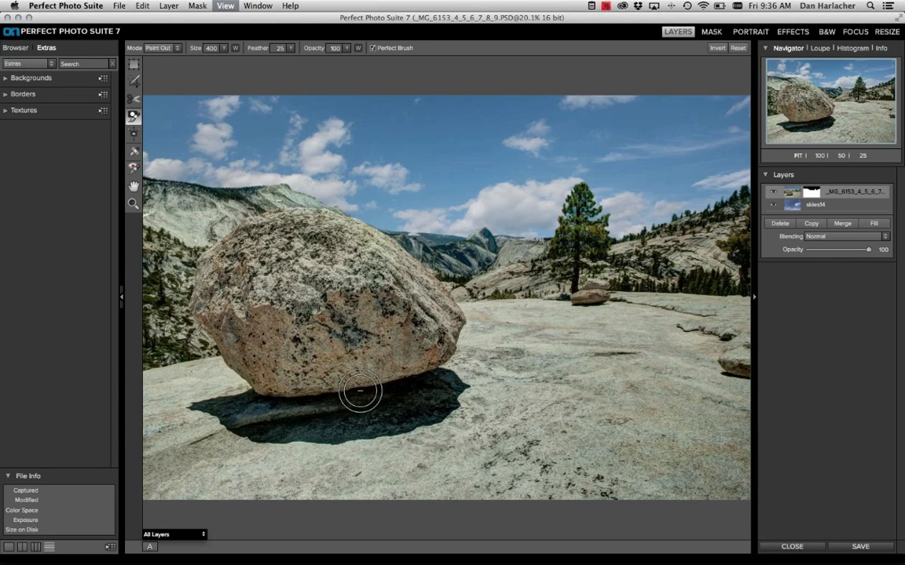
Step: Paint out the sky between the pine tree's branches with the size 400 Perfect Brush, undoing unsuitable strokes and reducing the feather to 2
key("super+equal")
key("super+equal")
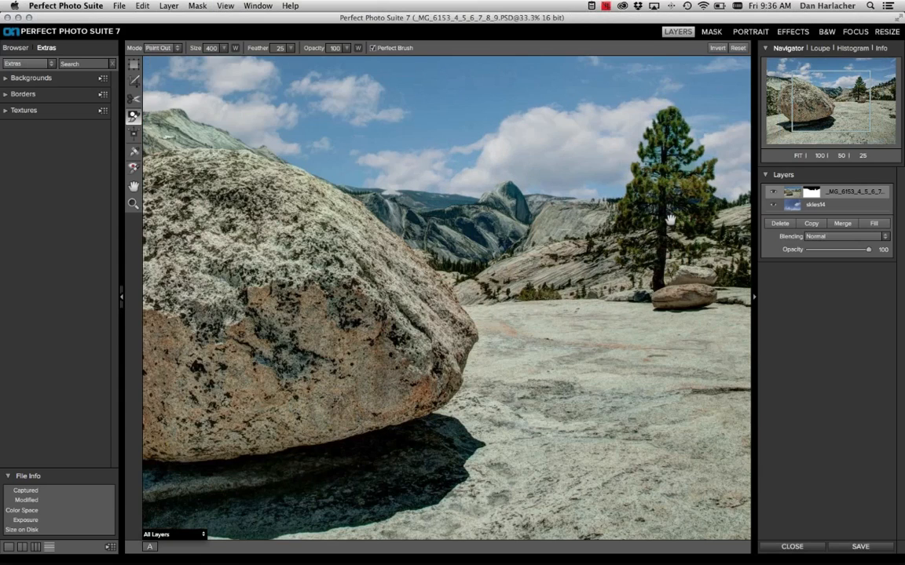
left_click_drag(621, 236, 516, 283)
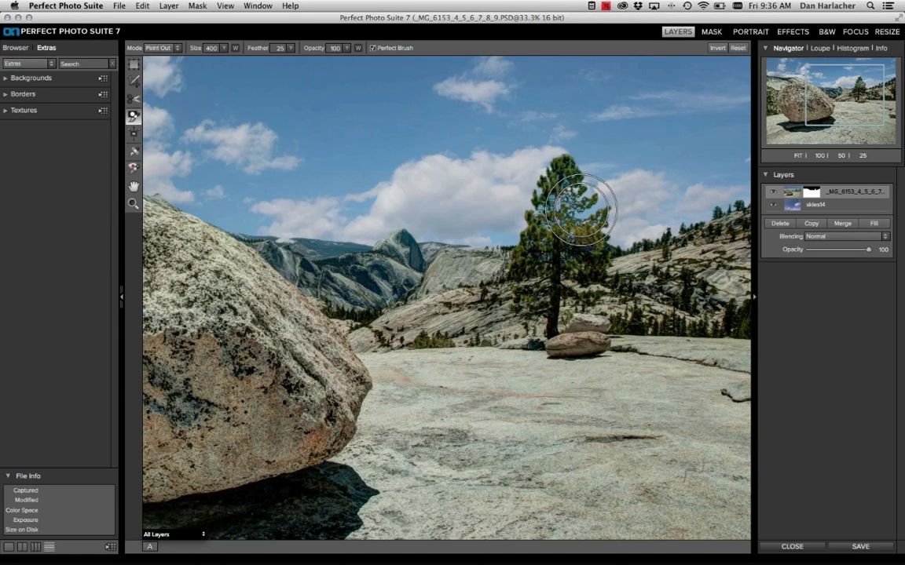
left_click_drag(580, 210, 577, 205)
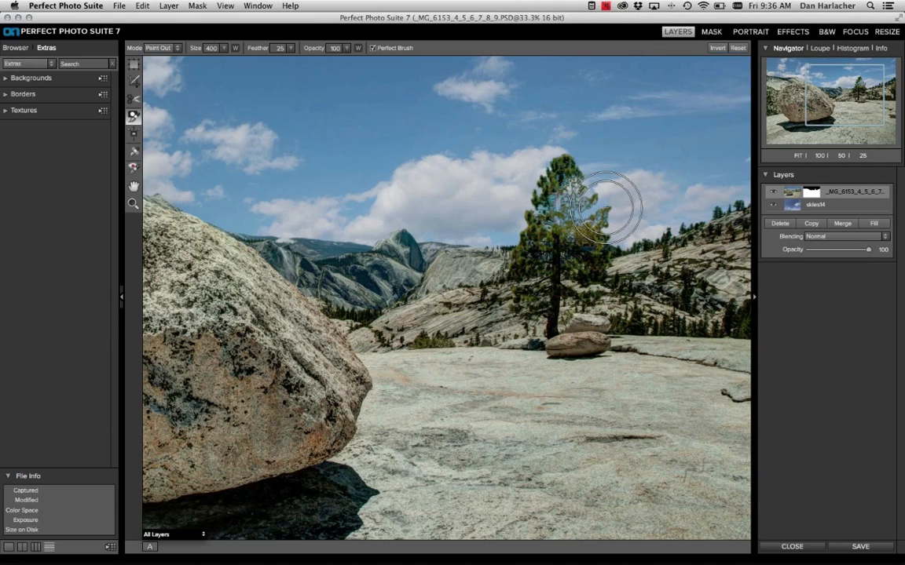
key("super+z")
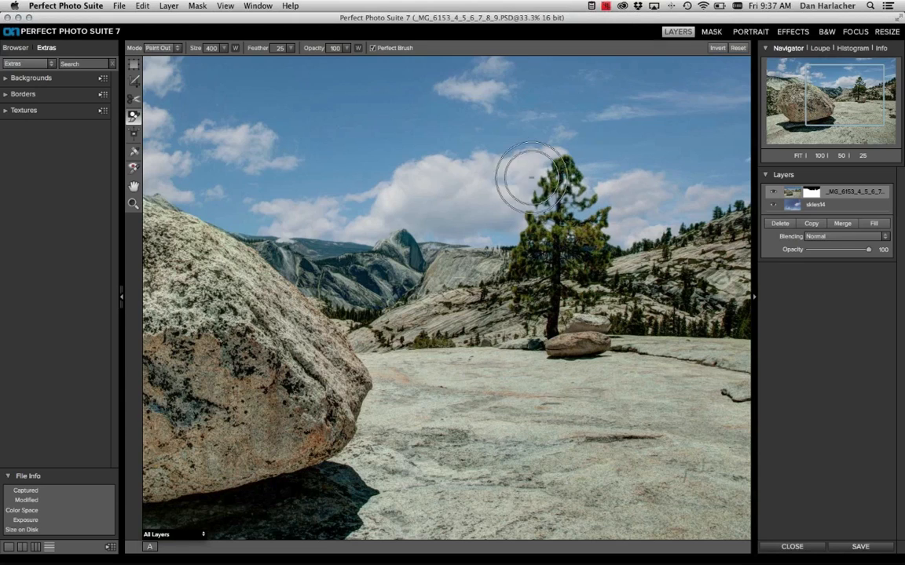
key("super+z")
key("super+z")
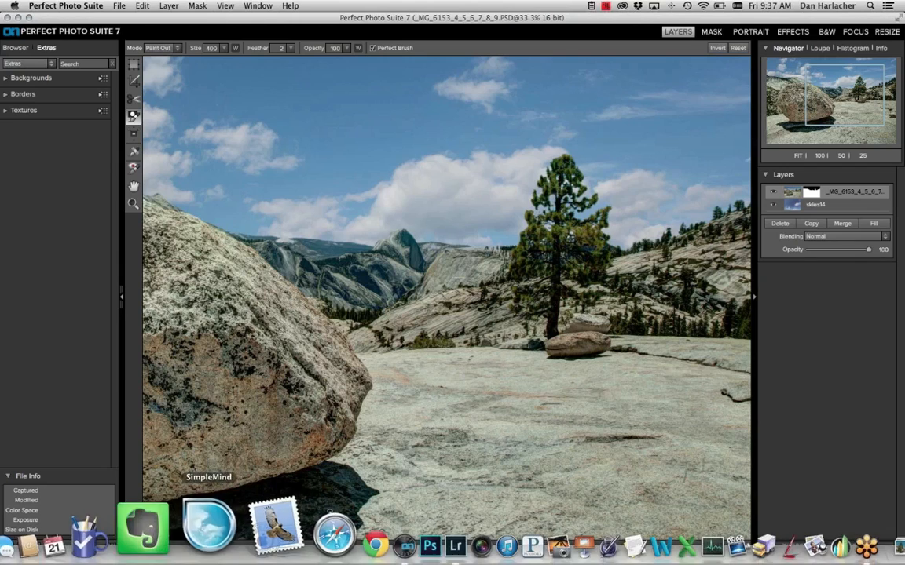
Step: Inspect the tree's edges in the grayscale mask and return to the full composite with all layers displayed
left_click(179, 536)
left_click(176, 526)
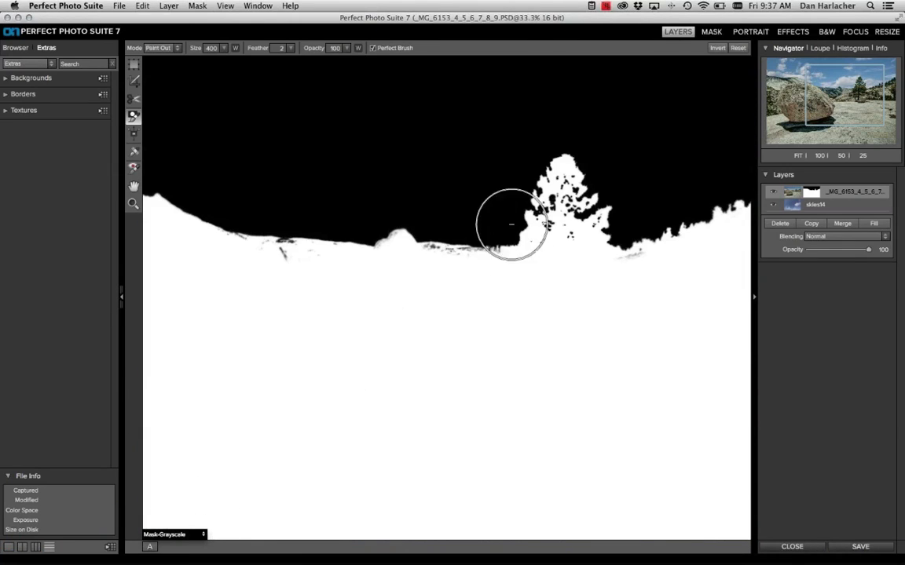
left_click(176, 534)
left_click(179, 499)
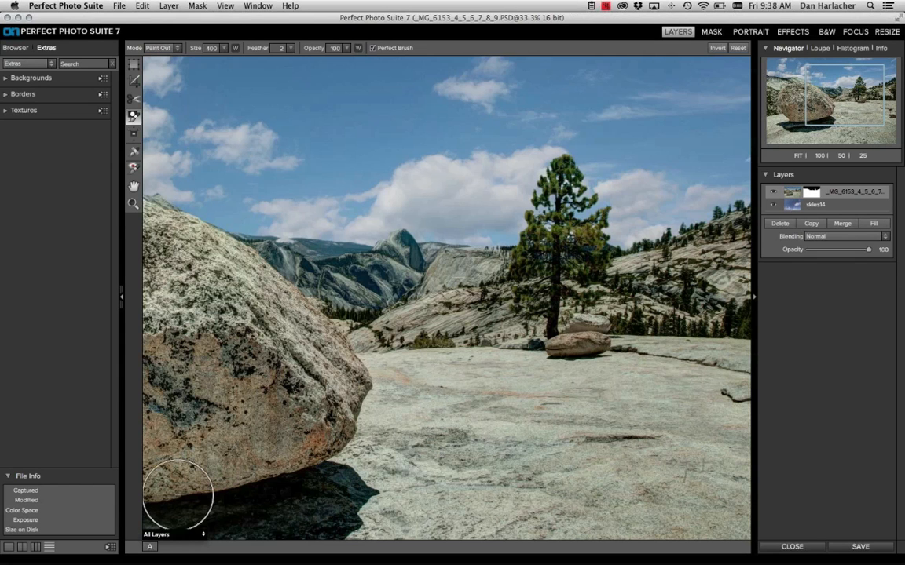
double_click(133, 187)
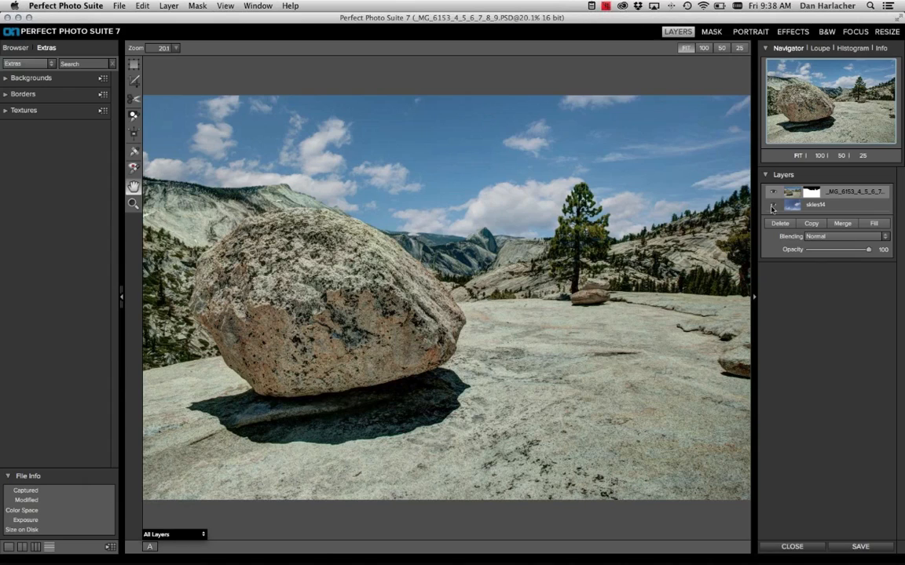
Step: Create a new stamped layer from the composite and trim the layers to the 5616 by 3744 canvas with the Crop tool
left_click(169, 5)
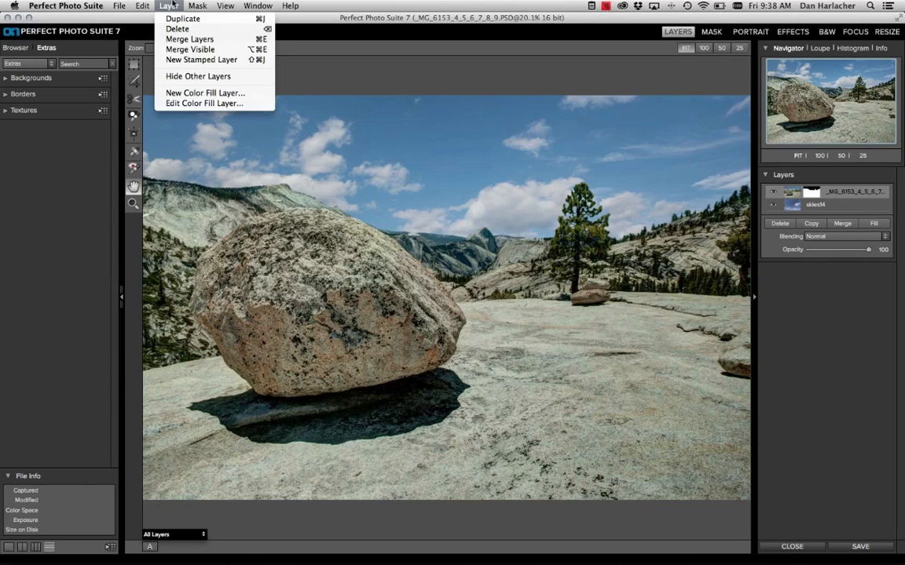
left_click(188, 61)
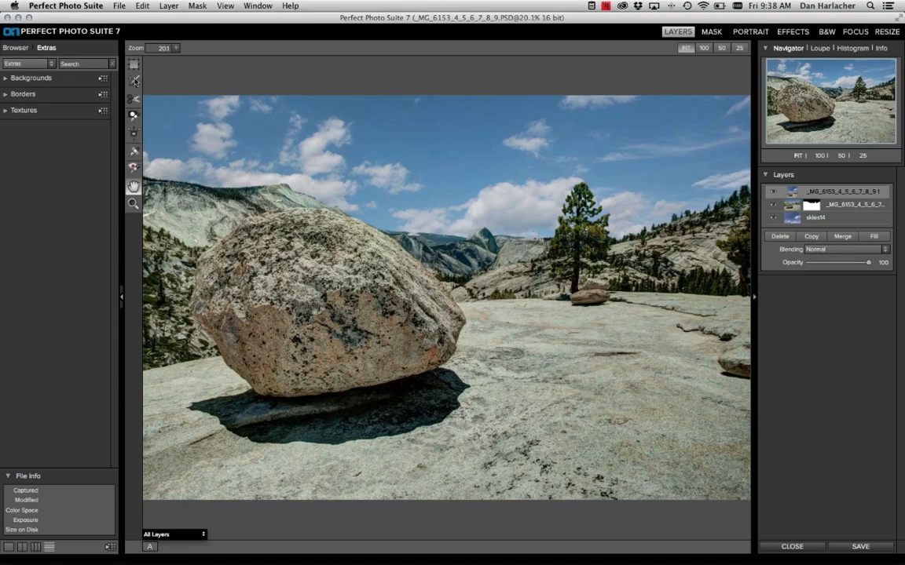
left_click(135, 83)
left_click(689, 48)
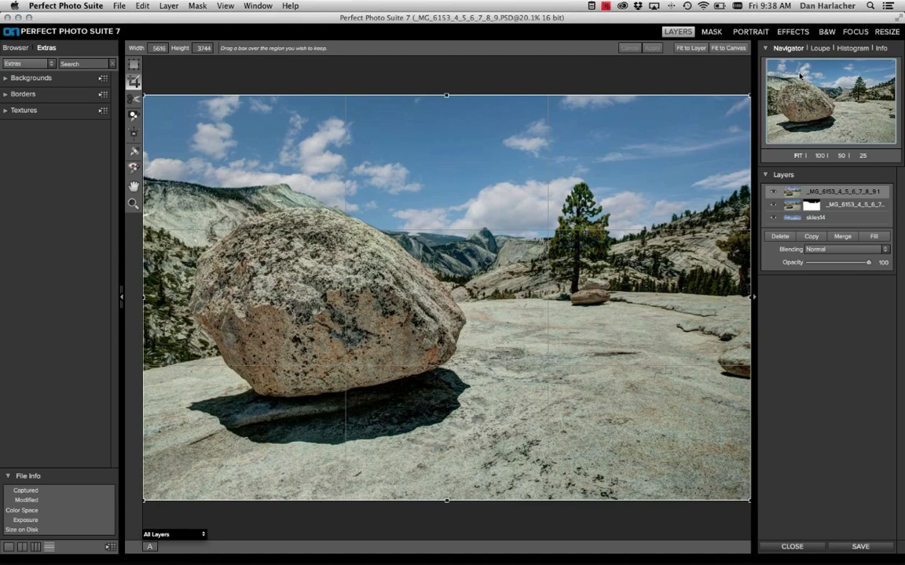
Step: Take the stamped layer into Perfect B&W and lower Brightness to -23, using the histogram's clipping view as a guide
left_click(826, 33)
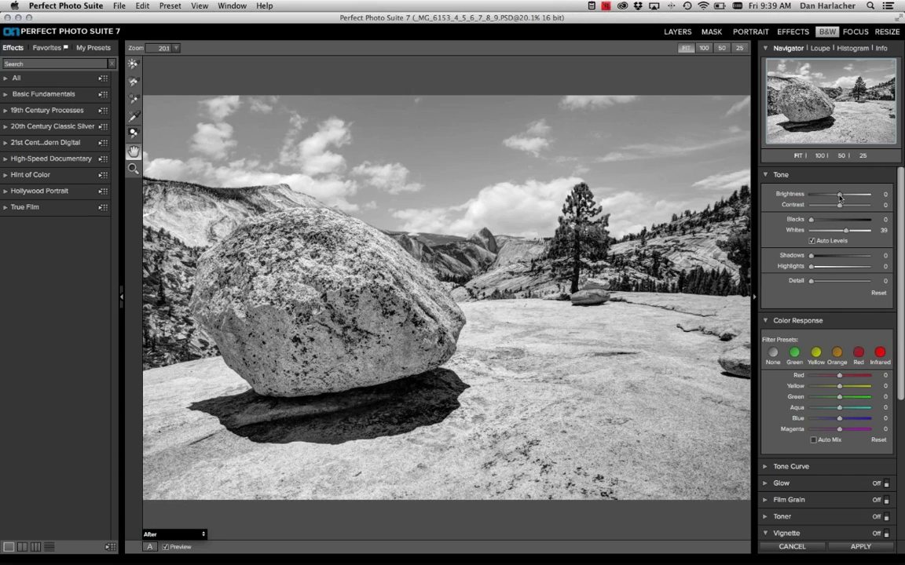
left_click_drag(839, 195, 837, 195)
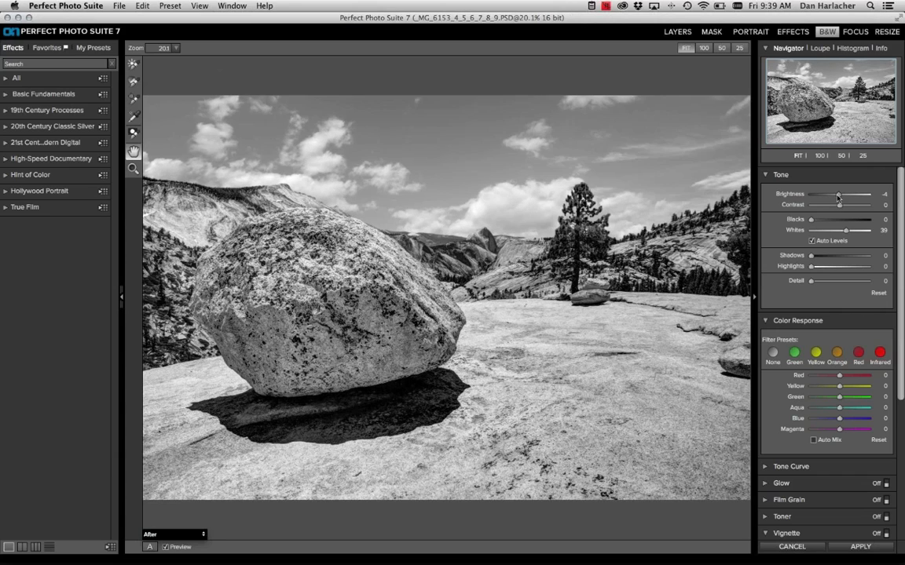
left_click(848, 49)
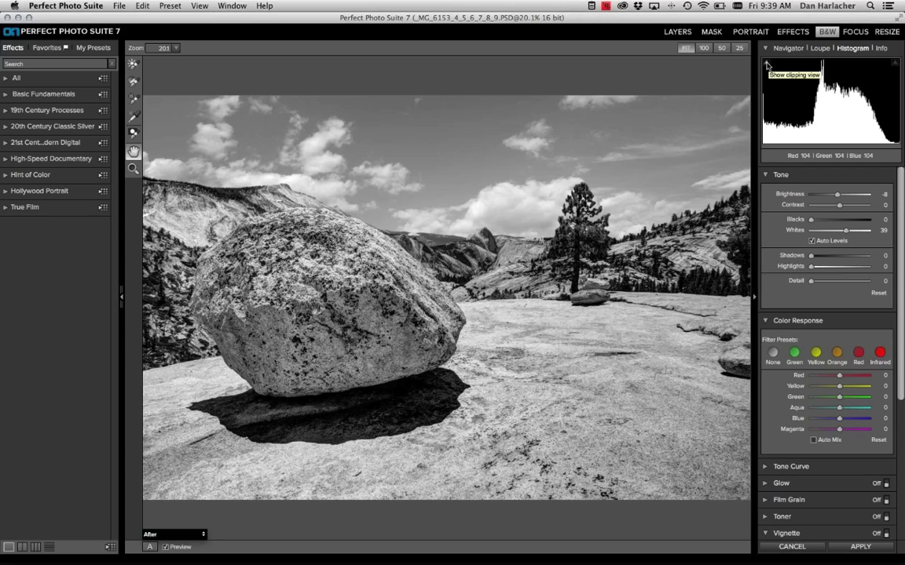
left_click(766, 64)
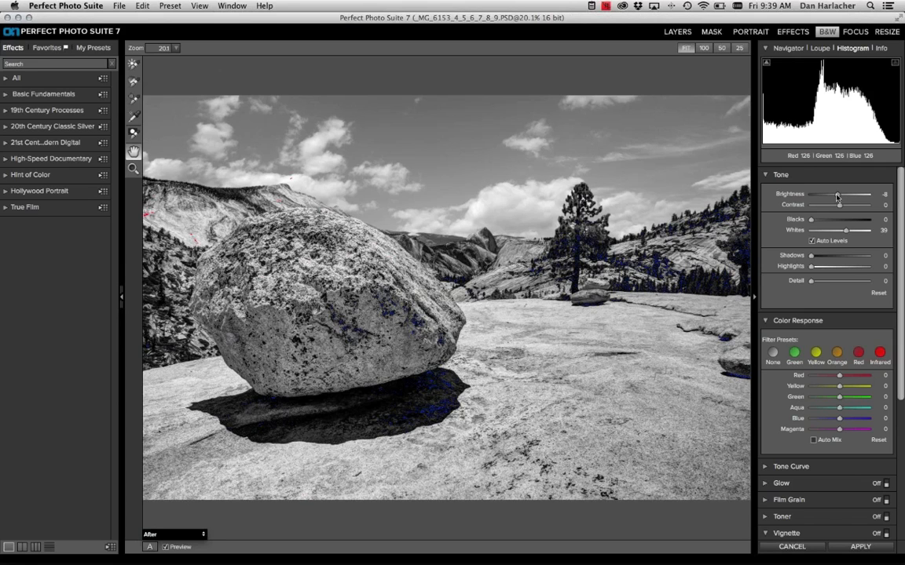
left_click_drag(838, 197, 834, 197)
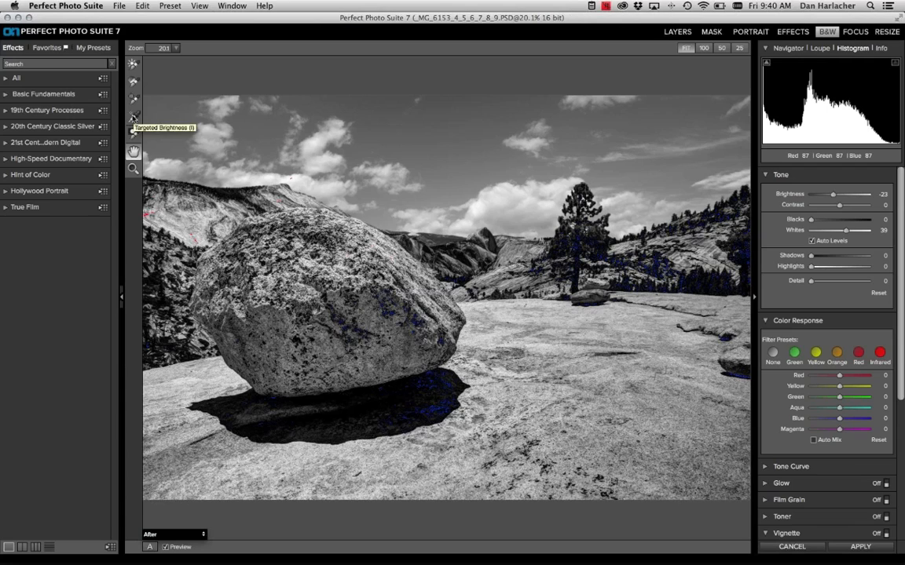
Step: Darken the blue sky with the Targeted Brightness tool, bringing the Blue color response to -81
left_click(134, 117)
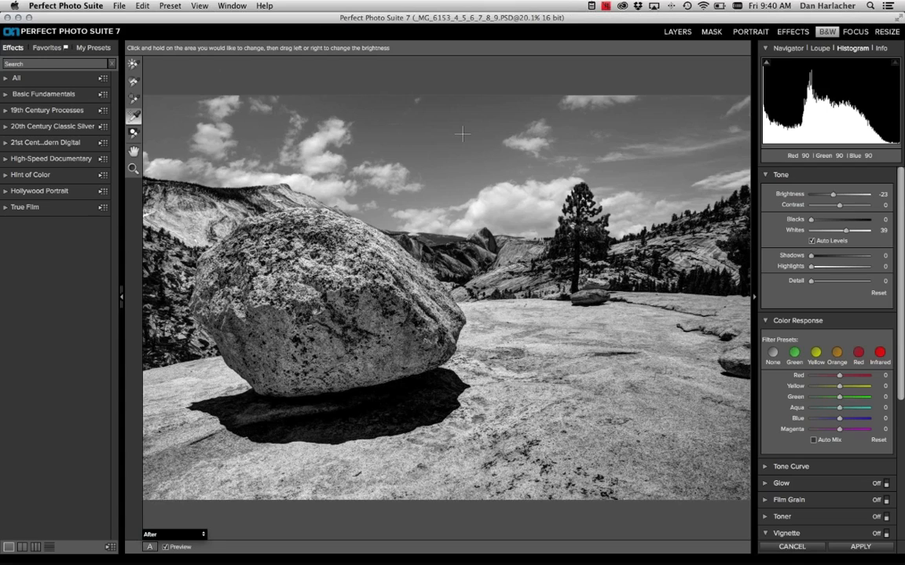
left_click_drag(462, 135, 461, 134)
left_click_drag(447, 134, 416, 130)
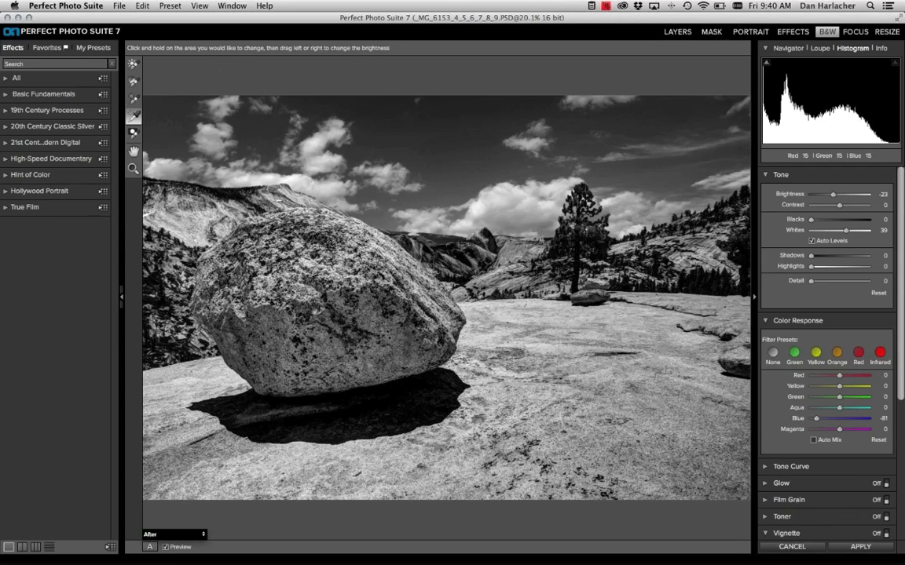
Step: Darken the granite foreground around the boulder with the brightness brush in Darken mode, size 1100, feather 25, amount 20, Perfect Brush off
left_click(132, 64)
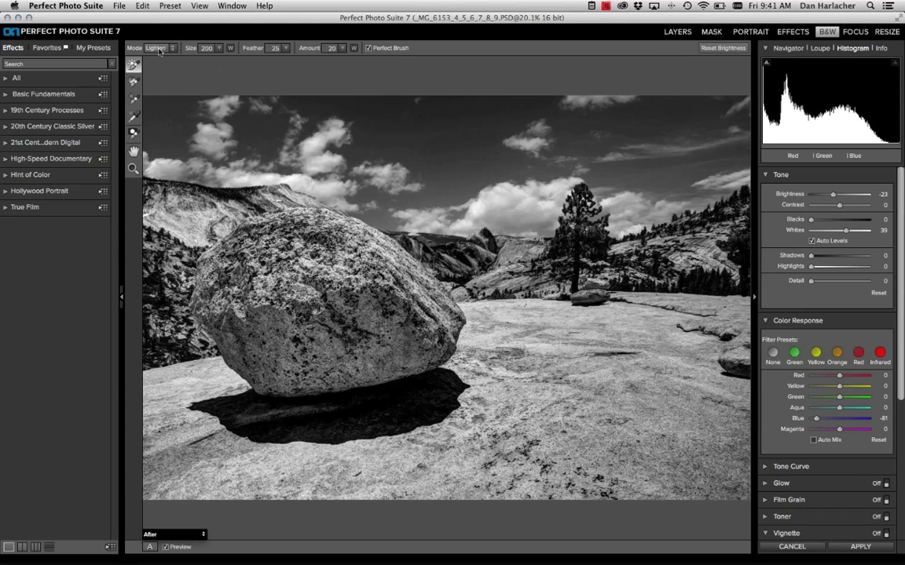
left_click(146, 48)
left_click(157, 58)
key("bracketright")
key("bracketright")
key("bracketright")
key("bracketright")
key("bracketright")
key("bracketright")
key("bracketright")
key("bracketright")
key("bracketright")
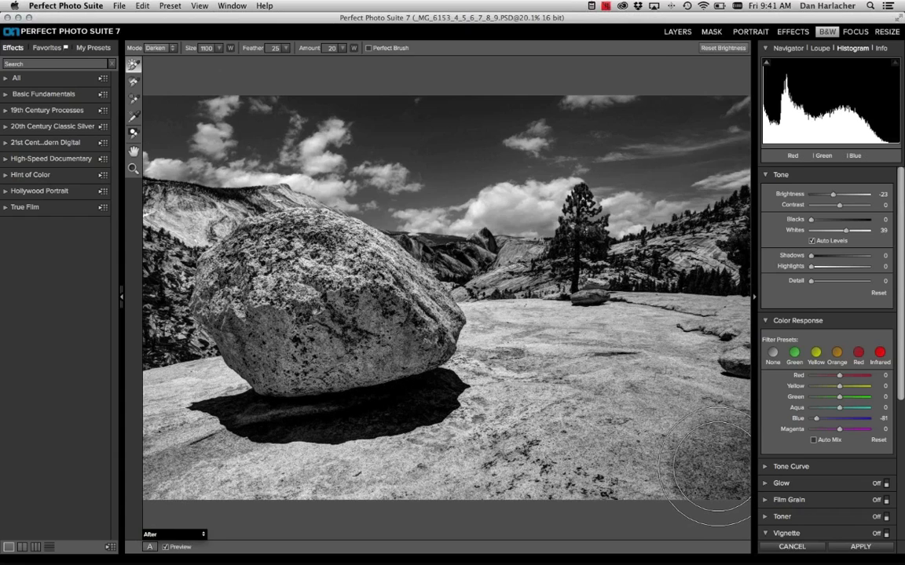
mouse_move(692, 346)
left_mouse_down()
mouse_move(650, 352)
mouse_move(609, 340)
mouse_move(534, 352)
mouse_move(561, 470)
mouse_move(471, 464)
mouse_move(518, 363)
mouse_move(505, 365)
mouse_move(524, 355)
mouse_move(436, 463)
mouse_move(372, 475)
mouse_move(248, 473)
mouse_move(169, 446)
mouse_move(187, 437)
mouse_move(172, 428)
mouse_move(217, 416)
mouse_move(199, 406)
mouse_move(181, 440)
mouse_move(362, 494)
mouse_move(486, 423)
mouse_move(523, 378)
mouse_move(519, 330)
left_mouse_up()
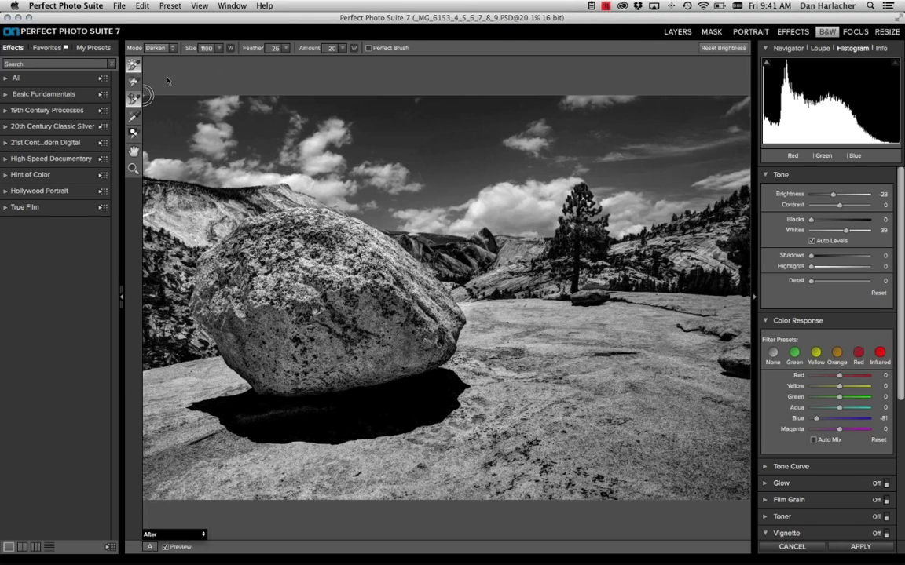
Step: Enhance the boulder's texture with the detail brush in More Detail mode, size 800, feather 25, amount 20, Perfect Brush on
left_click(133, 99)
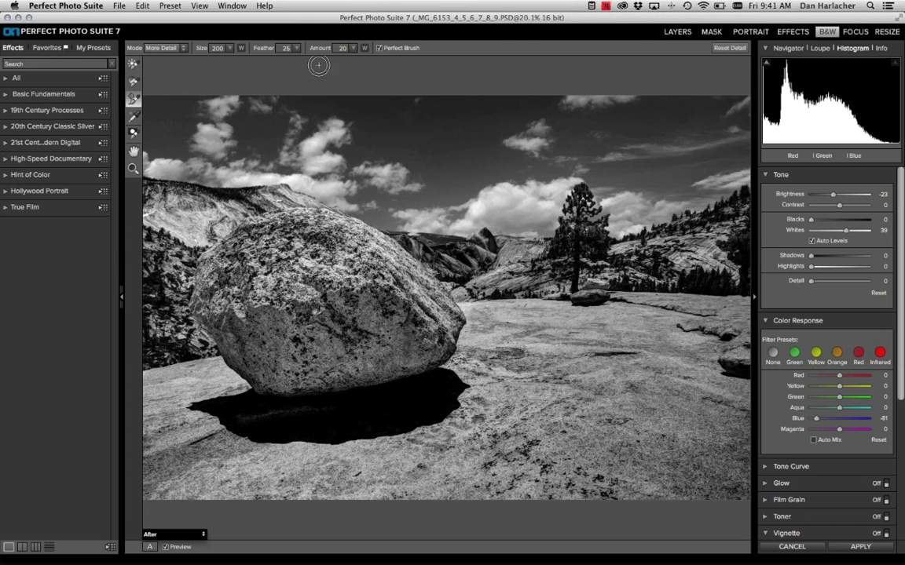
key("bracketright")
key("bracketright")
key("bracketright")
key("bracketright")
key("bracketright")
key("bracketright")
mouse_move(314, 284)
left_mouse_down()
mouse_move(297, 271)
mouse_move(308, 235)
mouse_move(318, 247)
mouse_move(306, 224)
mouse_move(235, 235)
mouse_move(244, 267)
mouse_move(220, 252)
mouse_move(220, 274)
mouse_move(250, 323)
mouse_move(228, 314)
mouse_move(224, 322)
mouse_move(283, 314)
mouse_move(336, 356)
mouse_move(326, 314)
mouse_move(398, 338)
left_mouse_up()
mouse_move(416, 333)
left_mouse_down()
mouse_move(375, 283)
mouse_move(356, 278)
mouse_move(367, 271)
mouse_move(293, 236)
mouse_move(281, 278)
mouse_move(261, 282)
mouse_move(317, 280)
left_mouse_up()
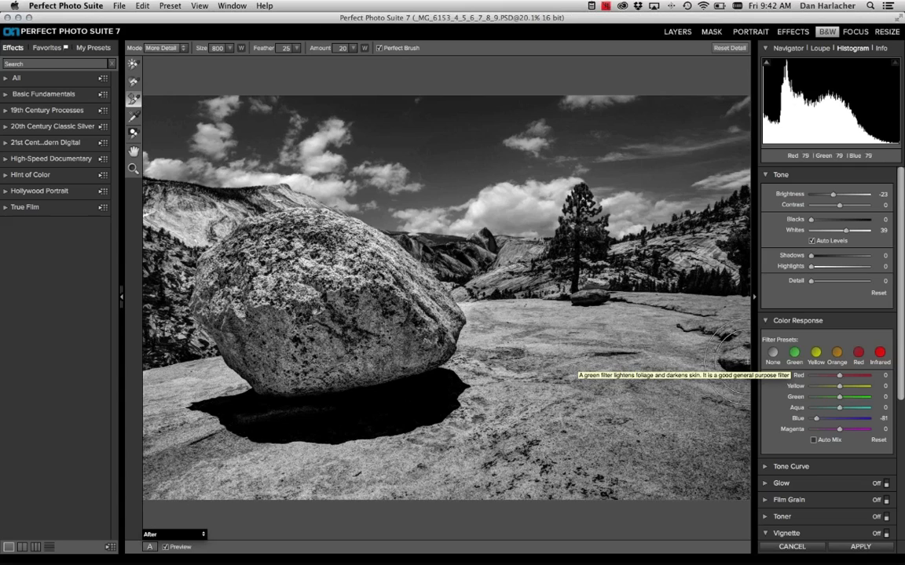
Step: Compare the black-and-white version with the original, then discard the conversion and delete the stamped layer
left_click(167, 548)
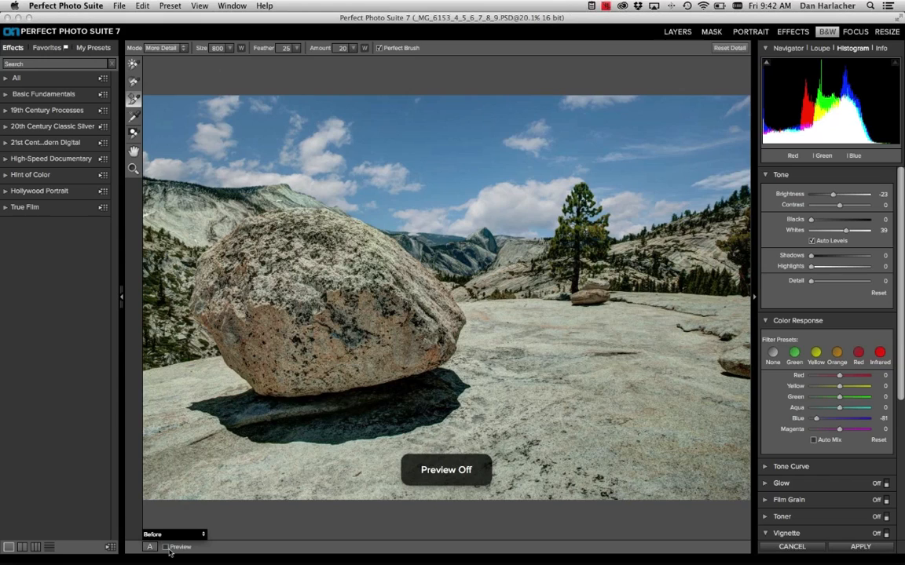
left_click(167, 548)
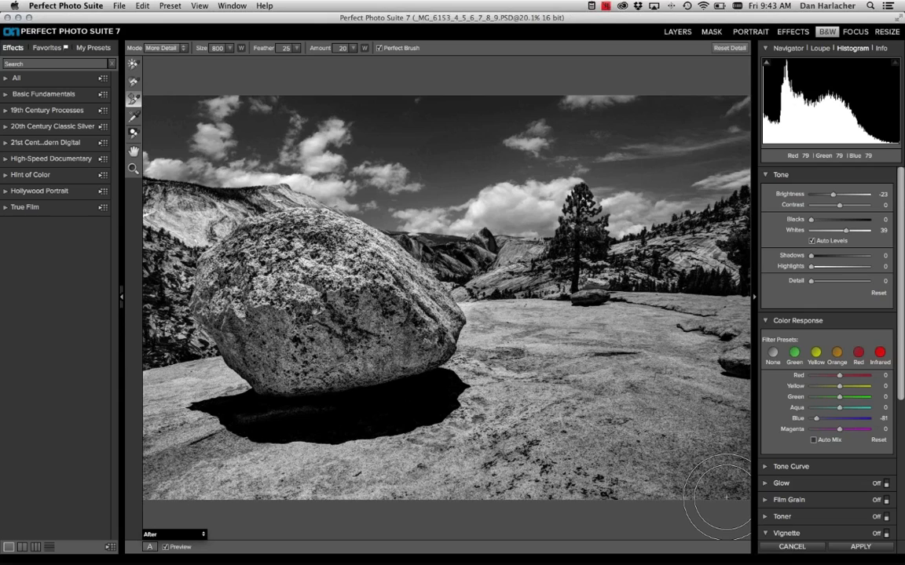
left_click(818, 547)
left_click(472, 299)
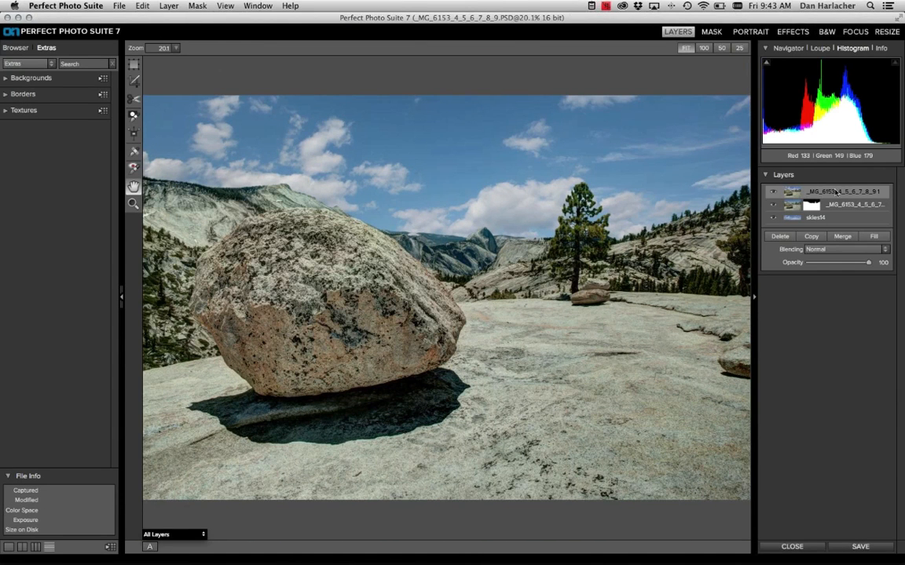
left_click(782, 236)
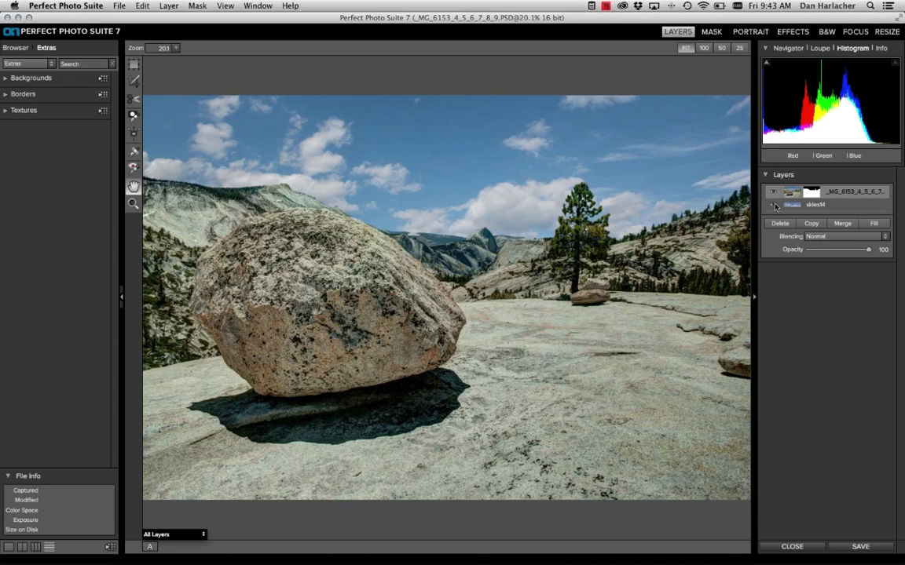
Step: Flip the skies14 layer horizontally with the Transform tool and apply the change
left_click(802, 204)
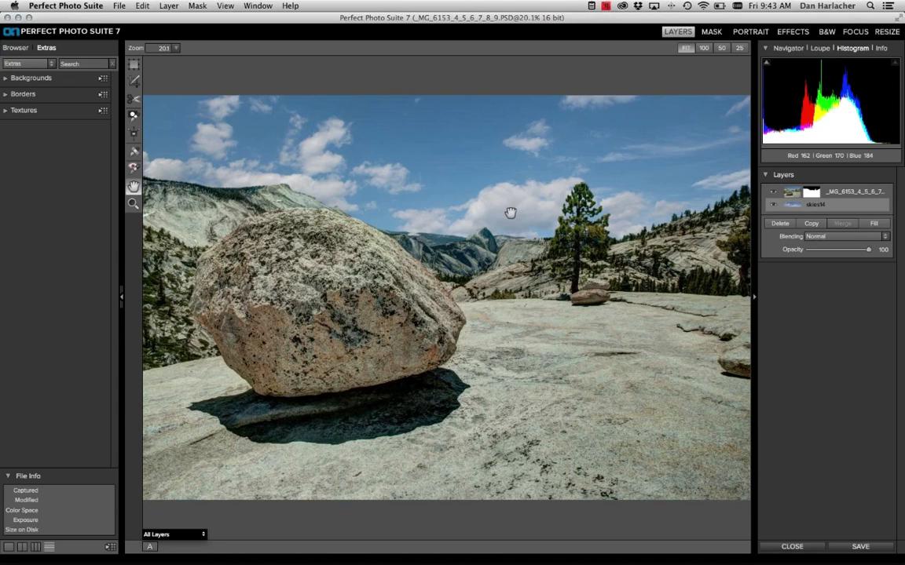
left_click(133, 63)
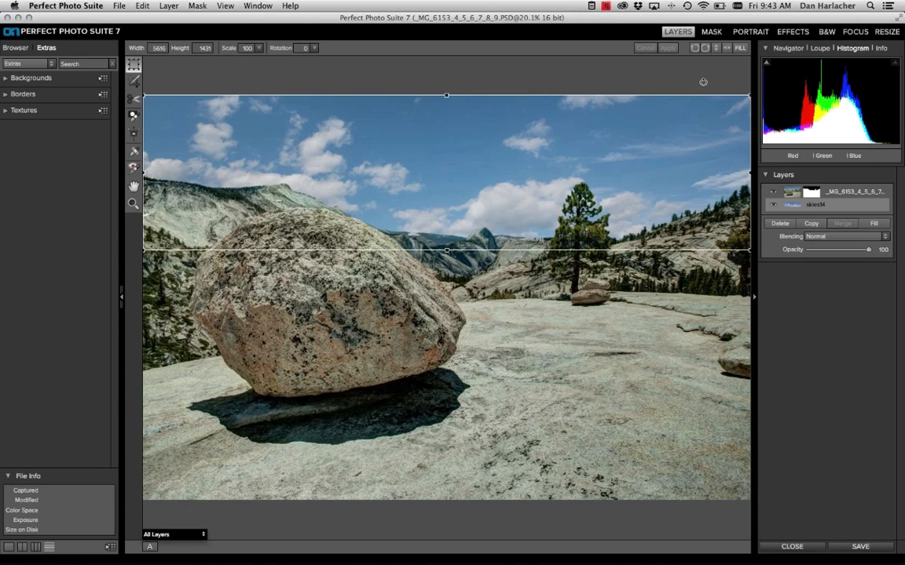
left_click(725, 49)
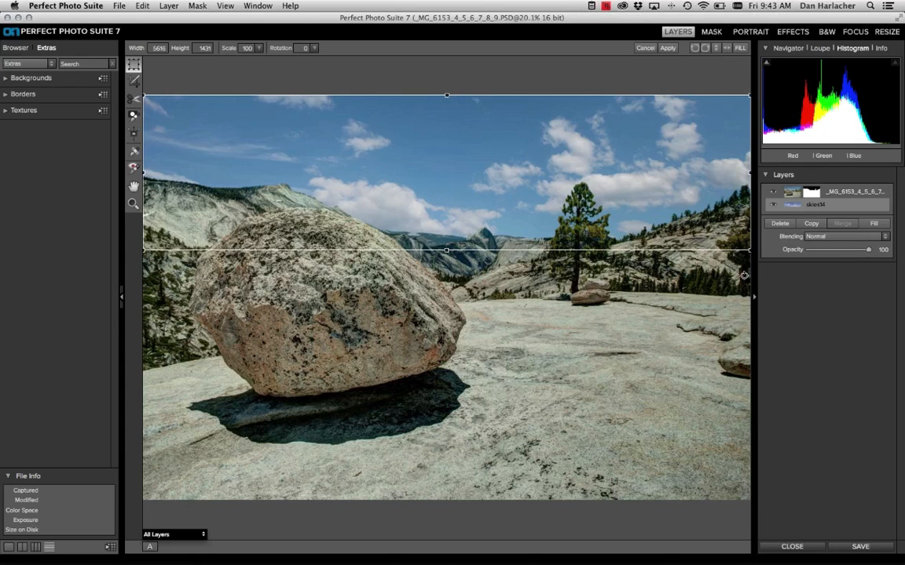
left_click(133, 187)
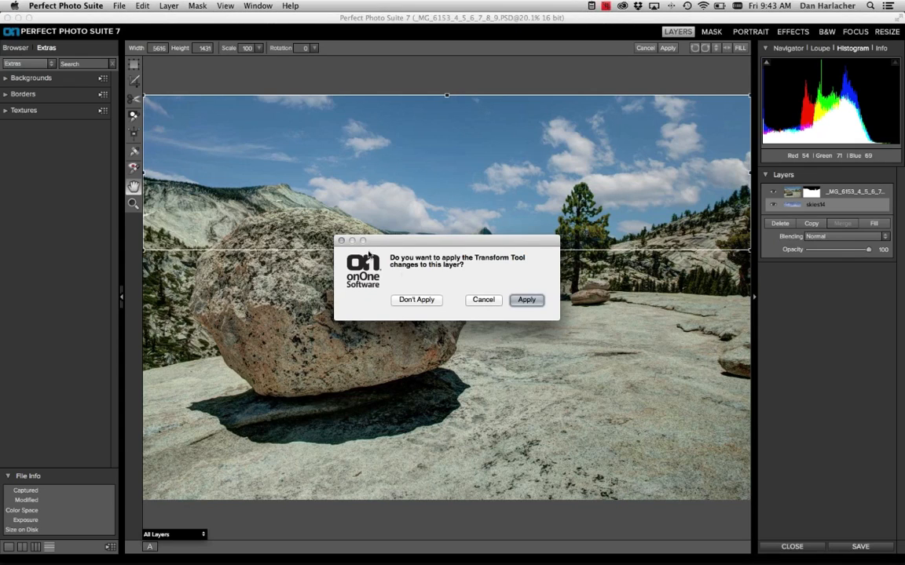
left_click(526, 301)
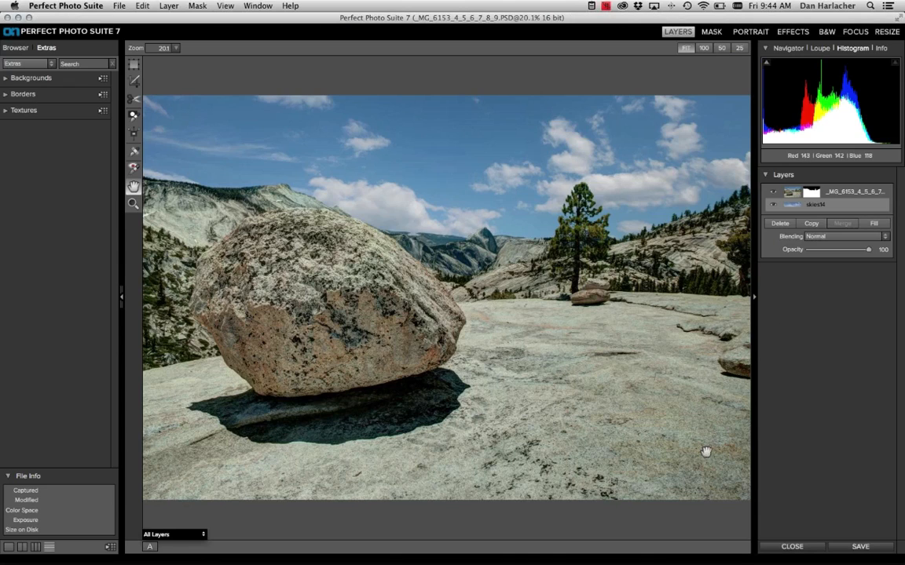
Step: Close the boulder composite and switch to Lightroom
left_click(783, 549)
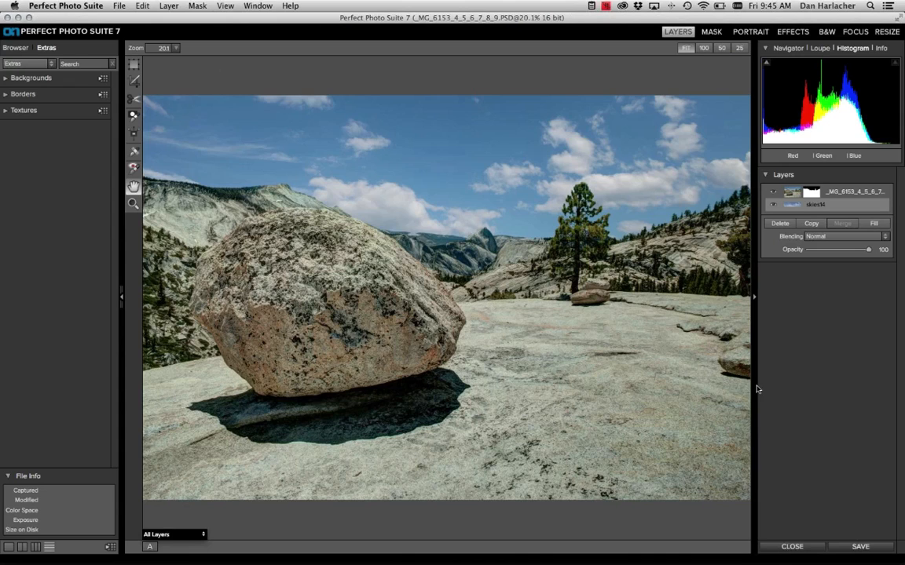
left_click(793, 548)
left_click(377, 271)
mouse_move(326, 562)
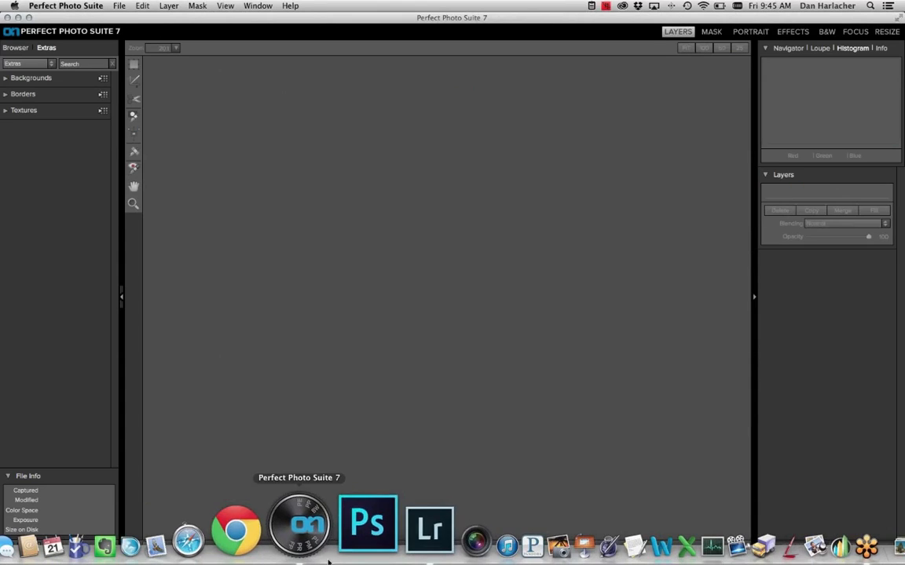
left_click(370, 537)
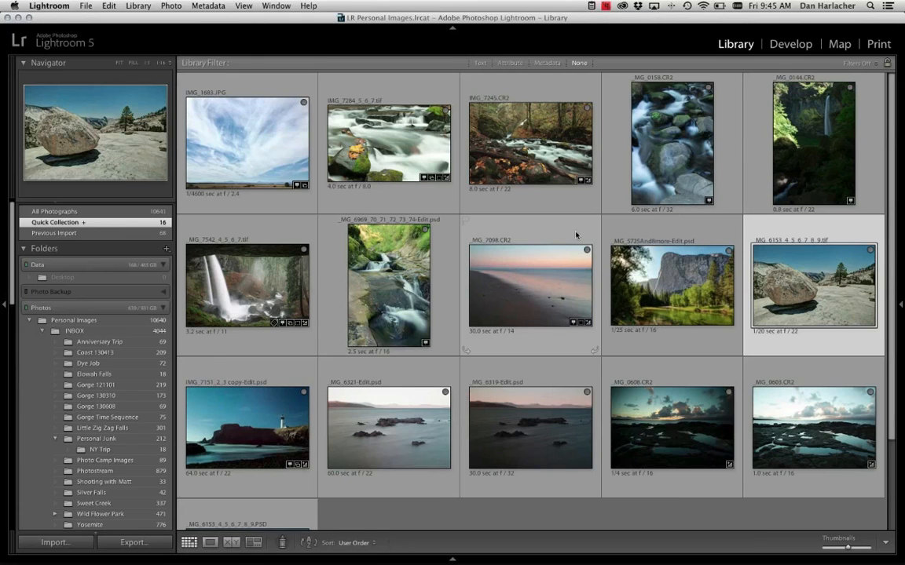
Step: Compare the two tide-pool sunset exposures, _MG_0608.CR2 and _MG_0603.CR2, in the enlarged single-photo view
scroll(575, 235, "down", 3)
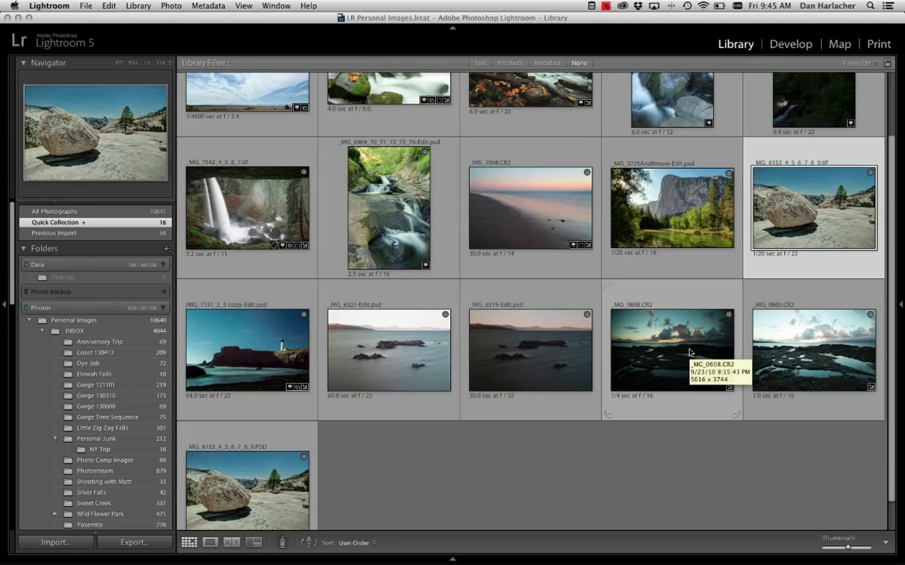
left_click(682, 354)
key("Right")
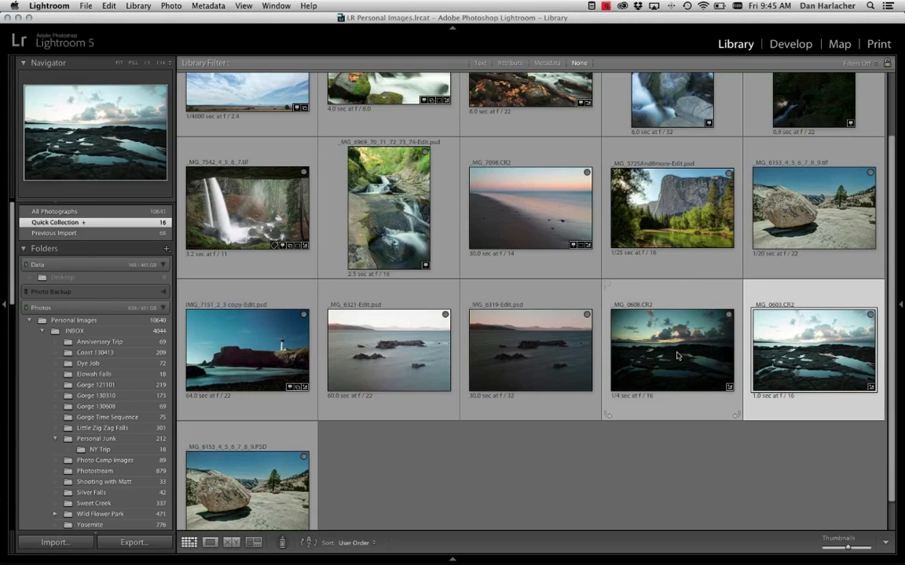
left_click(677, 356)
double_click(677, 355)
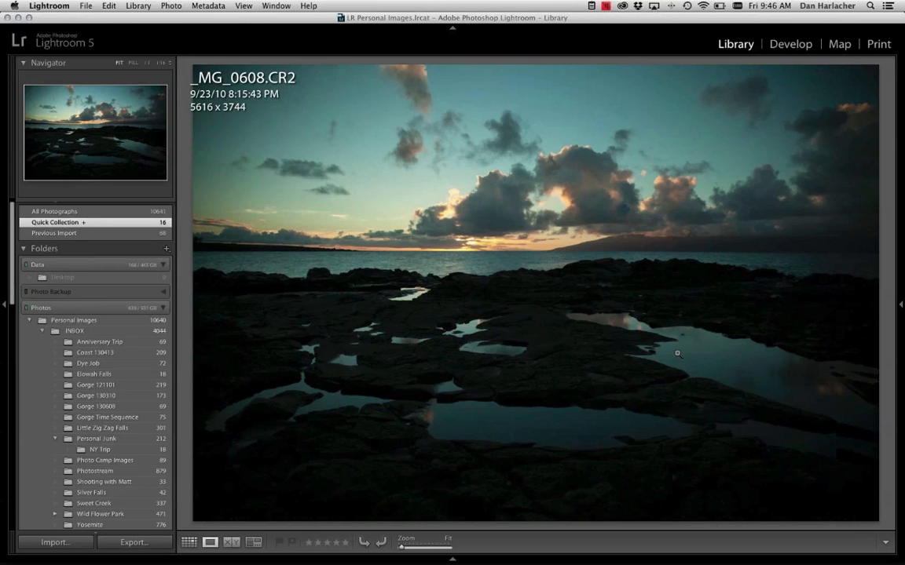
key("Left")
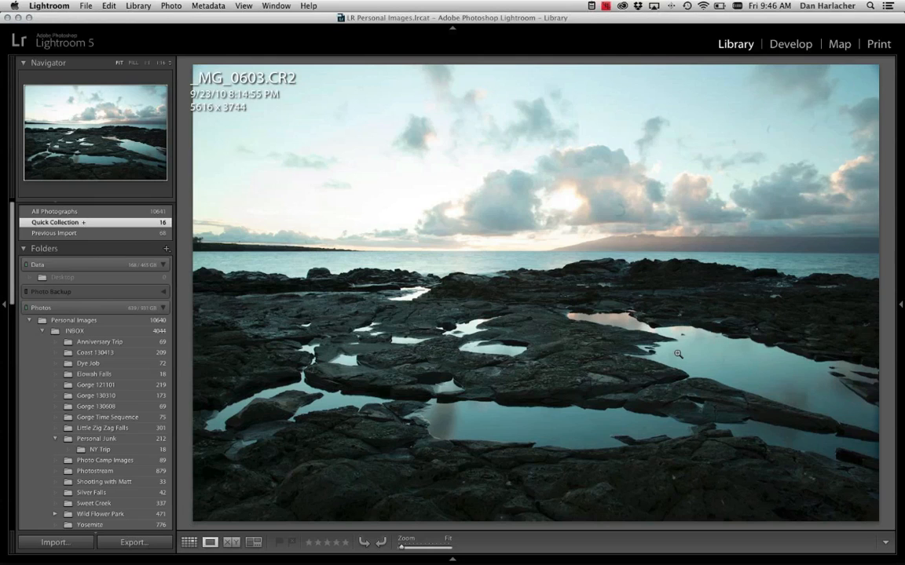
key("Right")
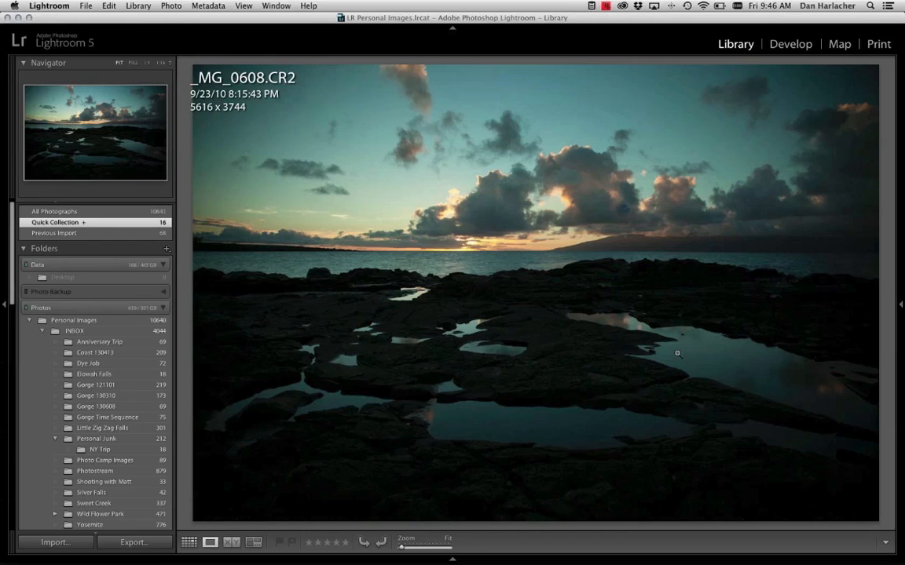
Step: Select both _MG_0603.CR2 and _MG_0608.CR2 in the grid and send them to Perfect Photo Suite 7
key("g")
key("Right")
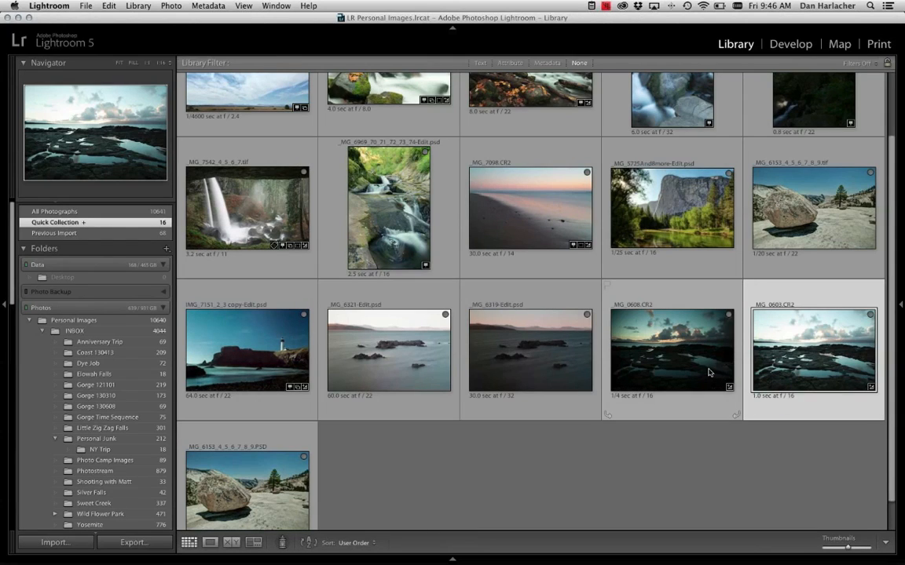
left_click(707, 372, "super")
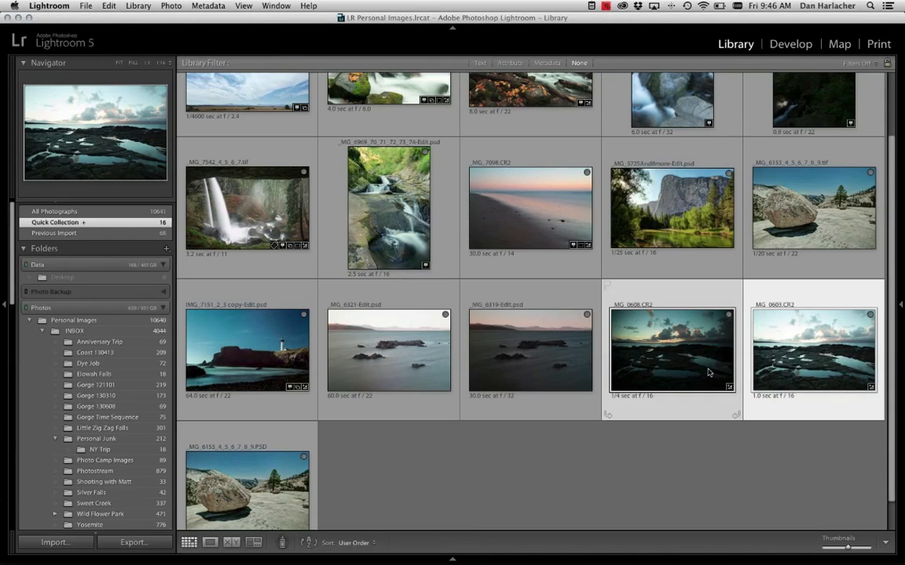
left_click(88, 6)
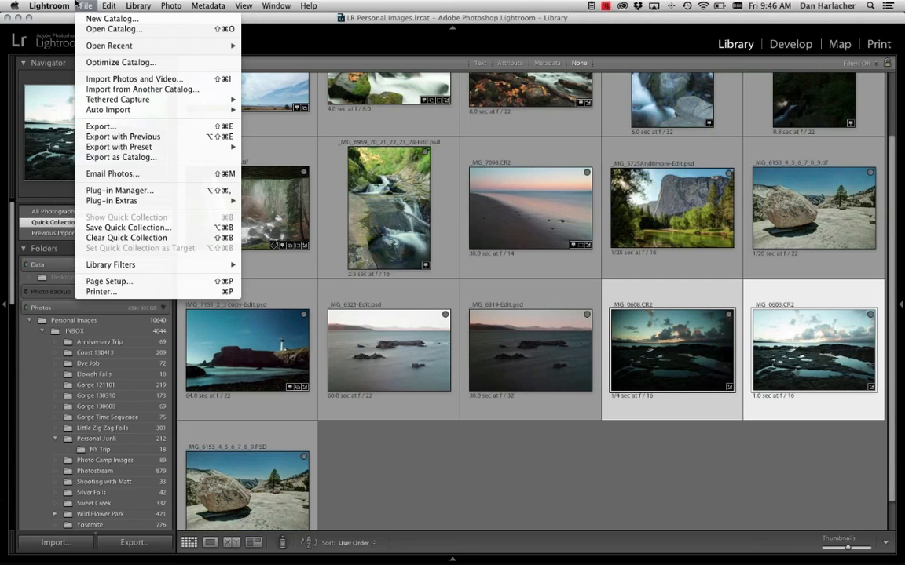
mouse_move(122, 200)
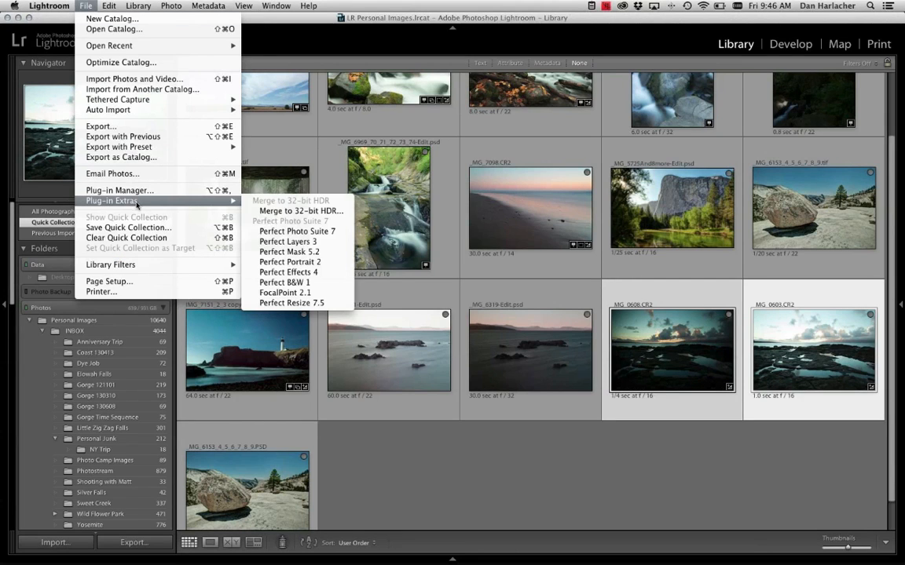
left_click(278, 232)
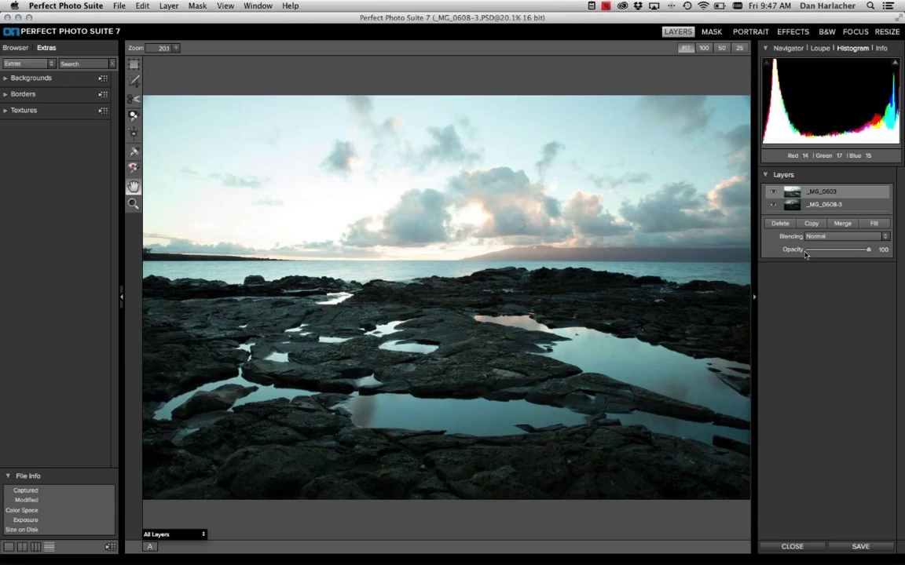
Step: Move the dark _MG_0608-3 layer above _MG_0603 and place a rectangular Masking Bug near the horizon
left_click(818, 206)
left_click_drag(819, 206, 819, 193)
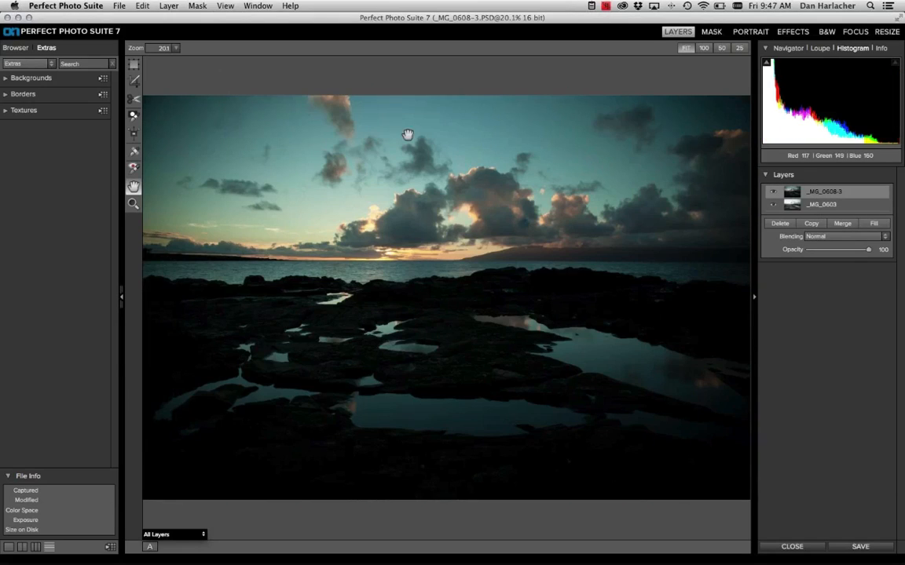
left_click(134, 135)
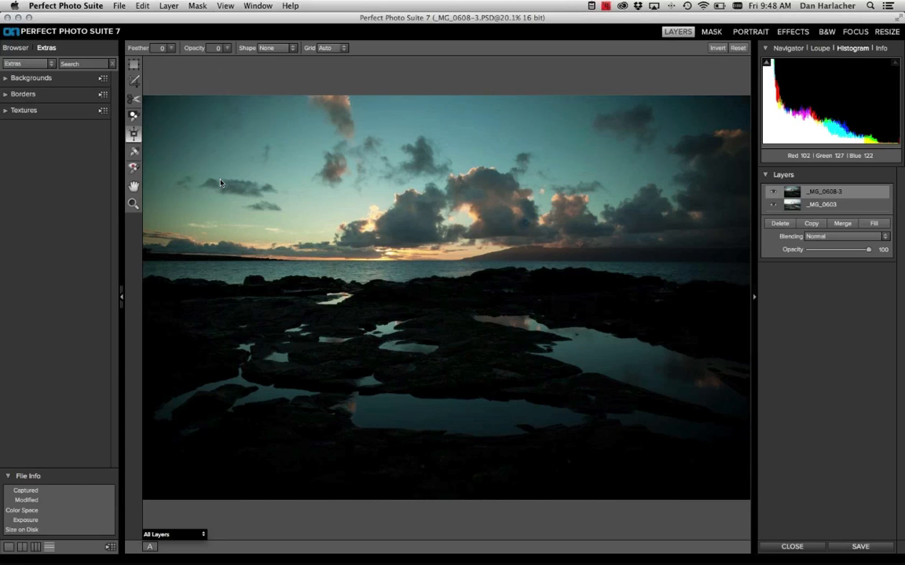
left_click(468, 270)
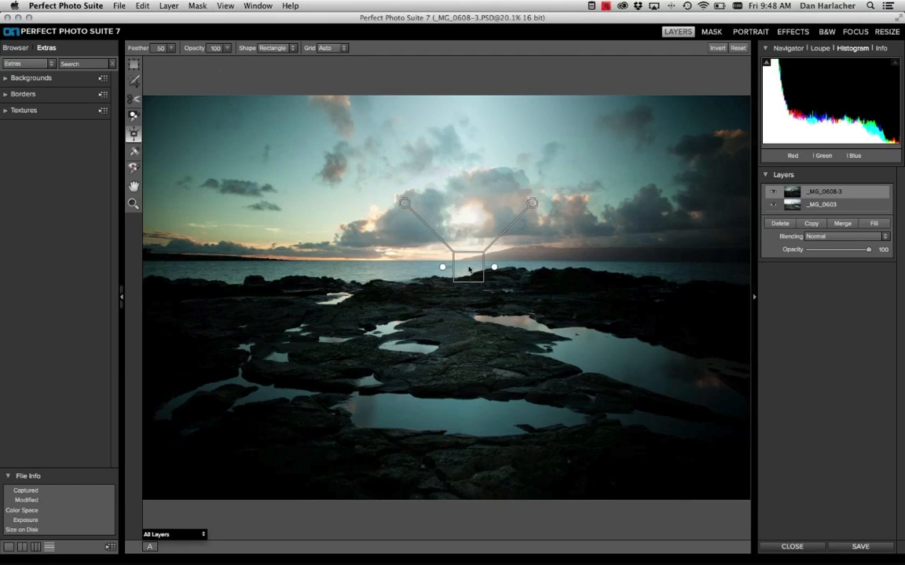
Step: In the Mask-Grayscale view, rotate the Masking Bug so its band runs horizontally and reduce its feather to 35
left_click(172, 533)
left_click(177, 531)
left_click_drag(494, 267, 470, 302)
mouse_move(532, 209)
left_mouse_down()
mouse_move(562, 266)
mouse_move(557, 240)
mouse_move(494, 255)
mouse_move(544, 222)
left_mouse_up()
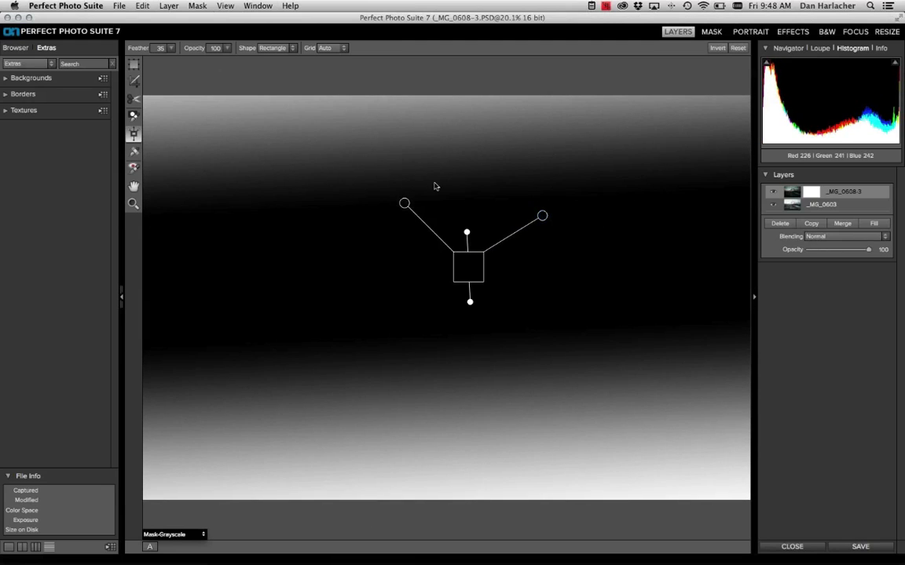
mouse_move(404, 203)
left_mouse_down()
mouse_move(428, 228)
mouse_move(405, 204)
left_mouse_up()
Step: Return to the All Layers view, move the Masking Bug down over the foreground rocks and level its edge with the horizon
left_click(201, 537)
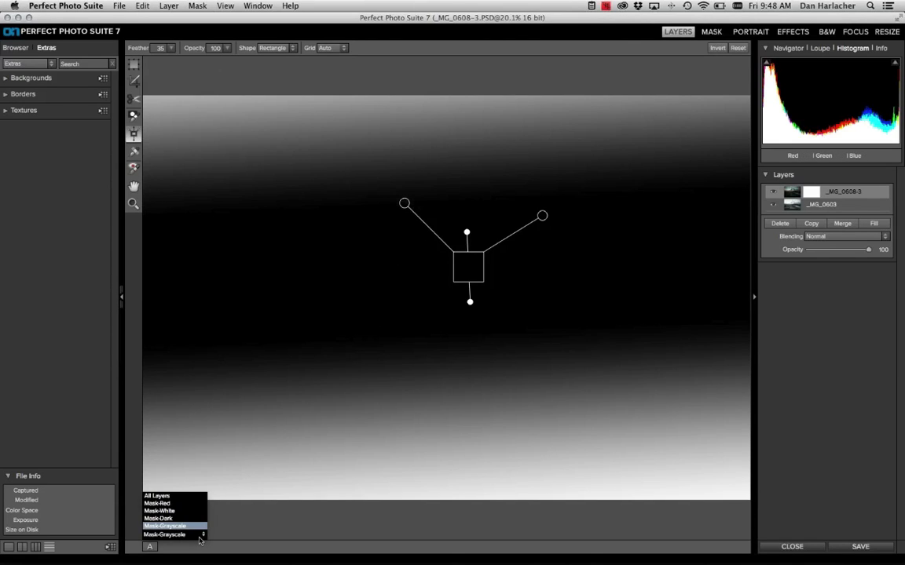
left_click(187, 496)
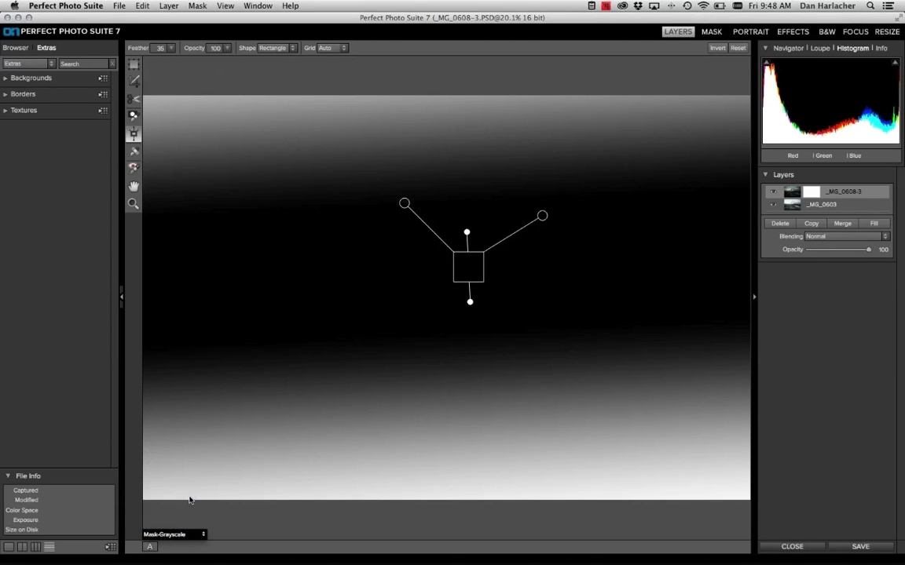
left_click_drag(473, 272, 450, 275)
left_click_drag(446, 334, 441, 484)
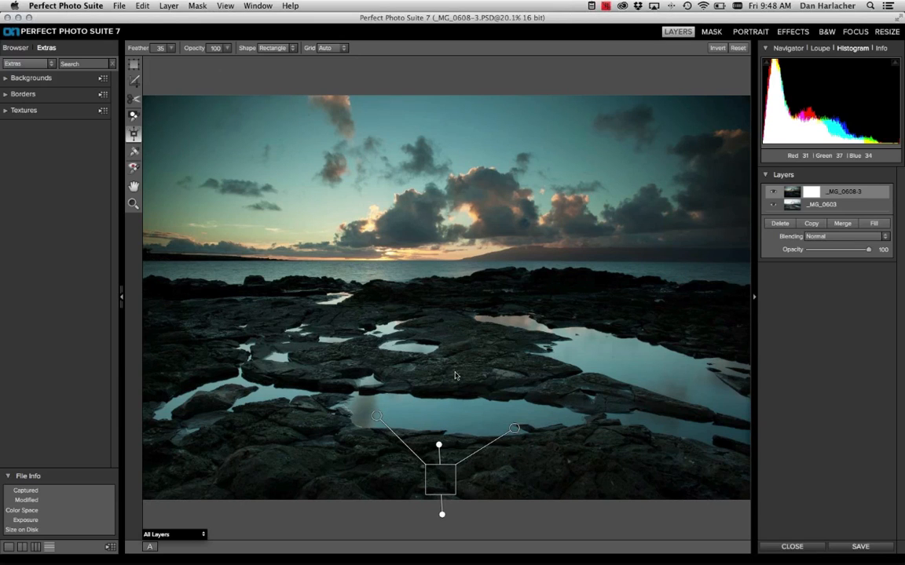
left_click(440, 447)
left_click_drag(440, 447, 440, 442)
Step: Show the mask as a red overlay, tighten the Masking Bug's feather to 9 and extend its edge up to the horizon
left_click(177, 535)
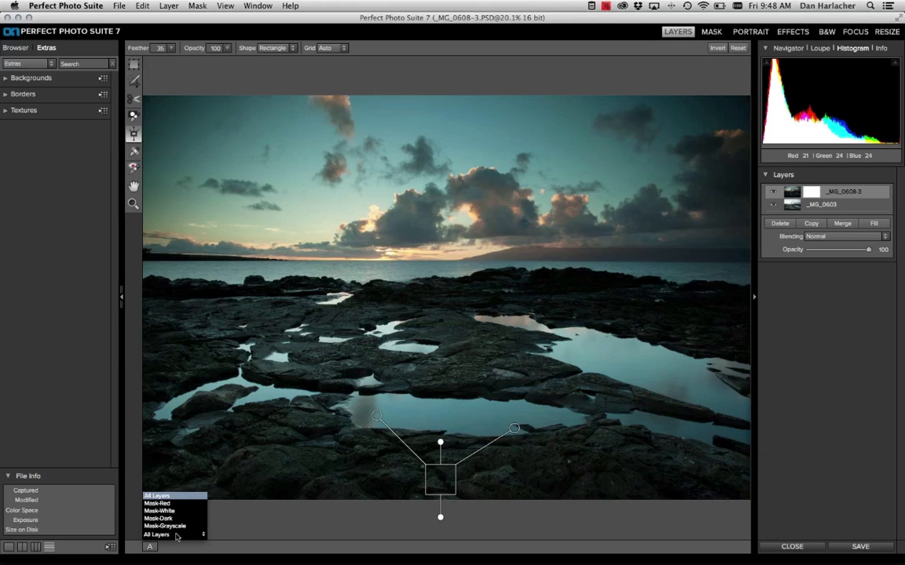
left_click(161, 496)
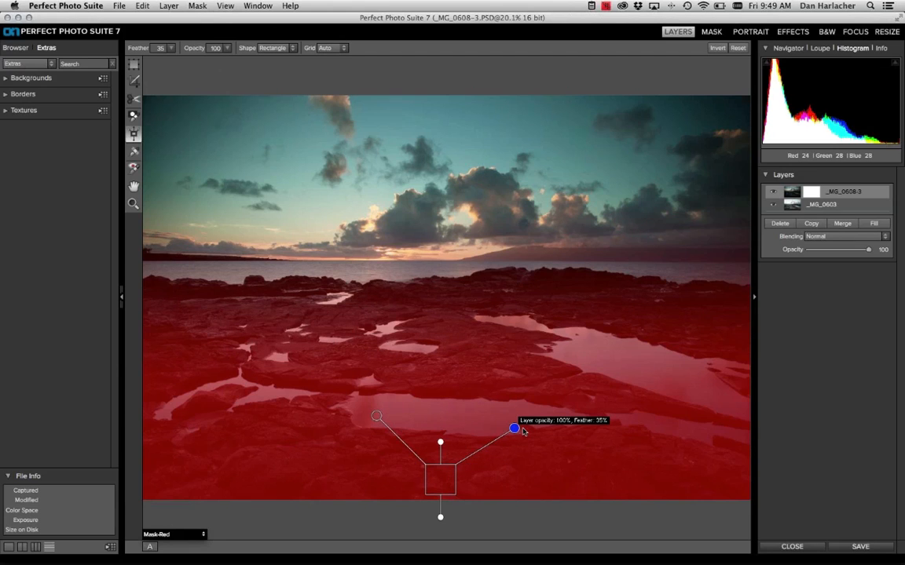
left_click_drag(524, 431, 550, 469)
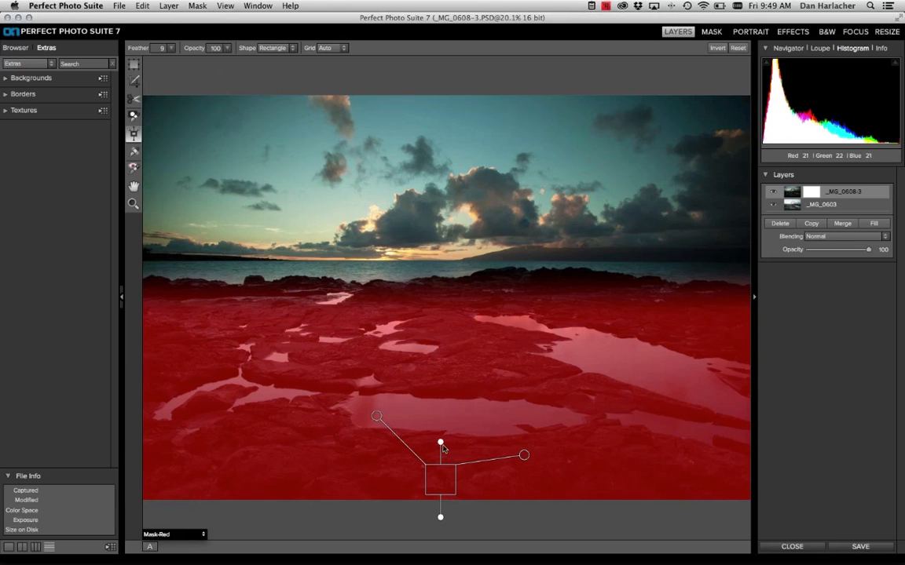
left_click_drag(440, 445, 441, 441)
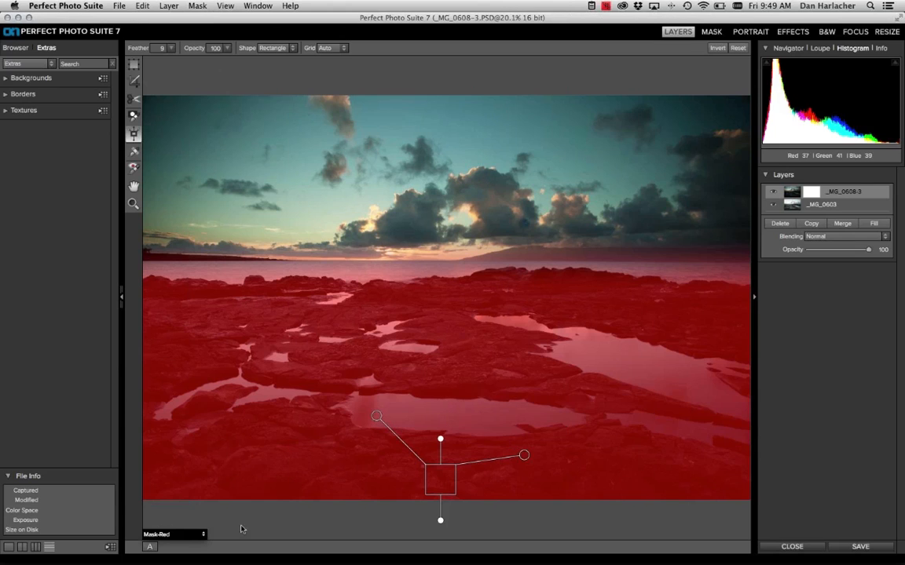
Step: Return to the All Layers view, commit the Masking Bug and compare the image with and without the _MG_0608-3 sky layer
left_click(174, 534)
left_click(181, 497)
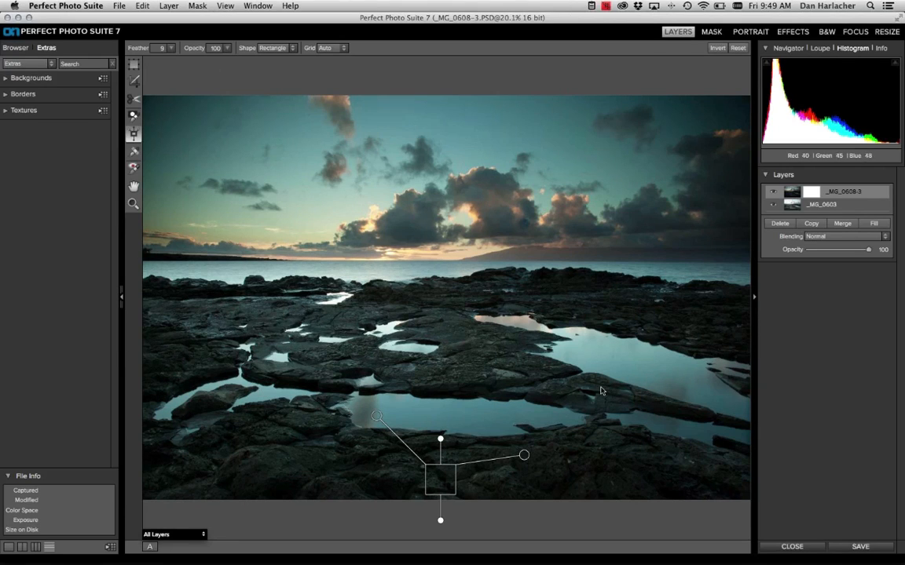
left_click(134, 186)
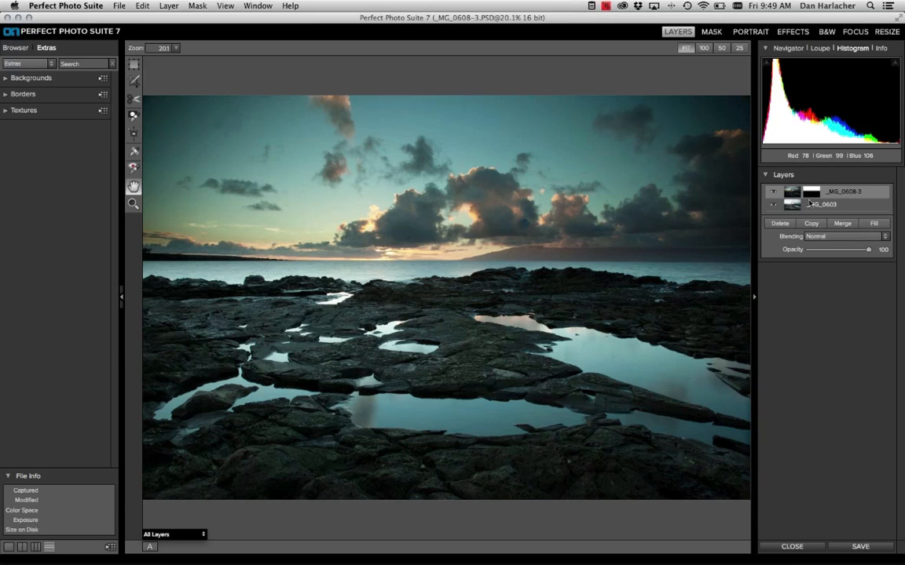
left_click(773, 194)
left_click(773, 194)
Step: Duplicate the _MG_0608-3 layer, move the copy beneath _MG_0603 and hide the two layers above it
left_click(809, 224)
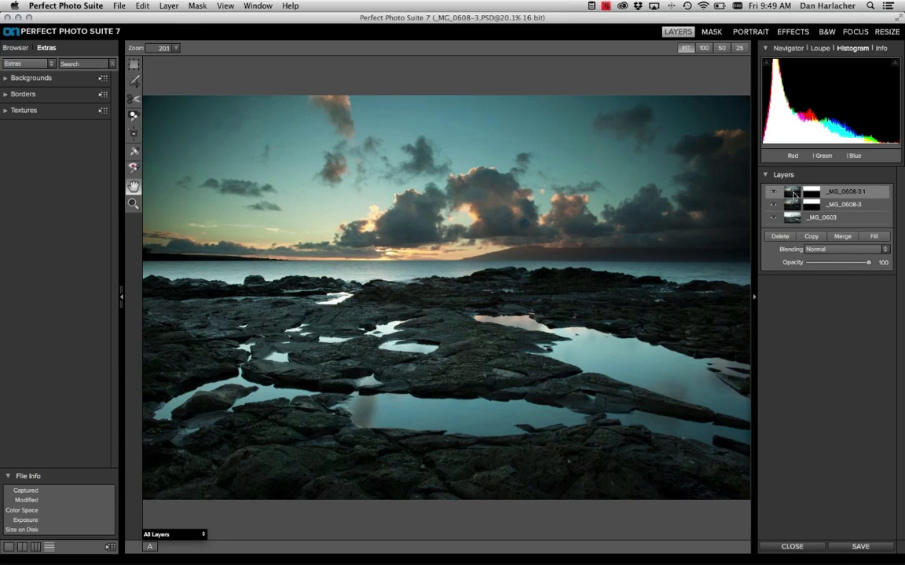
left_click_drag(793, 192, 793, 227)
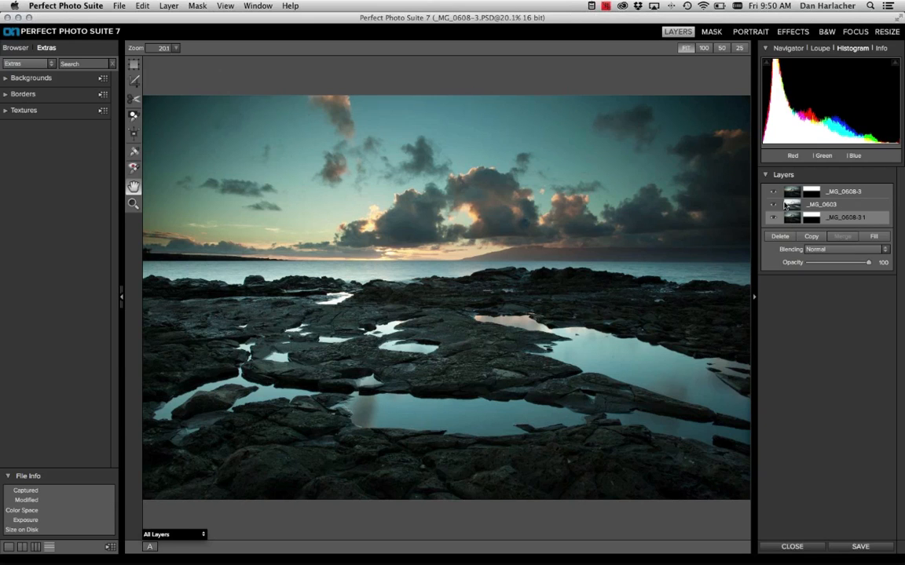
left_click(773, 193)
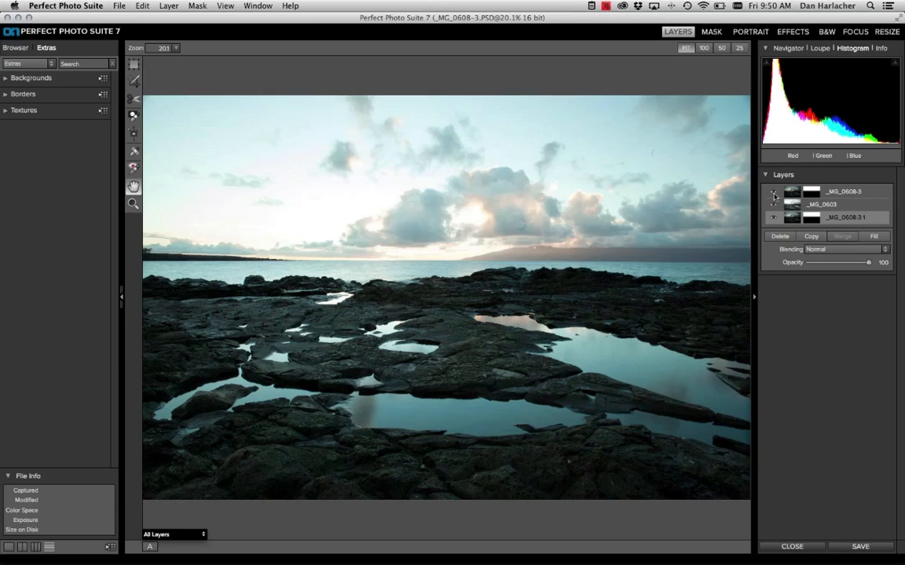
left_click(774, 206)
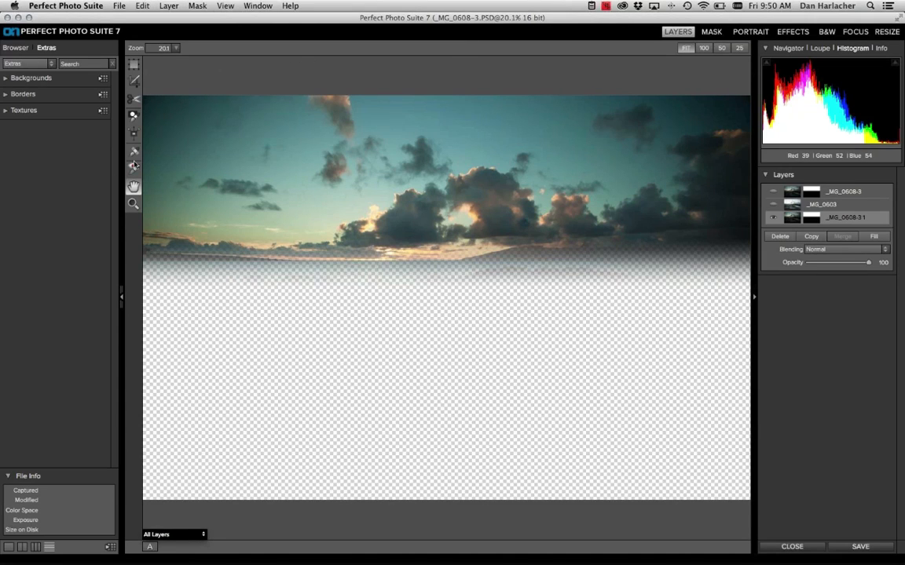
Step: Reset the mask on the copied dark layer and flip that layer vertically
left_click(134, 115)
left_click(738, 49)
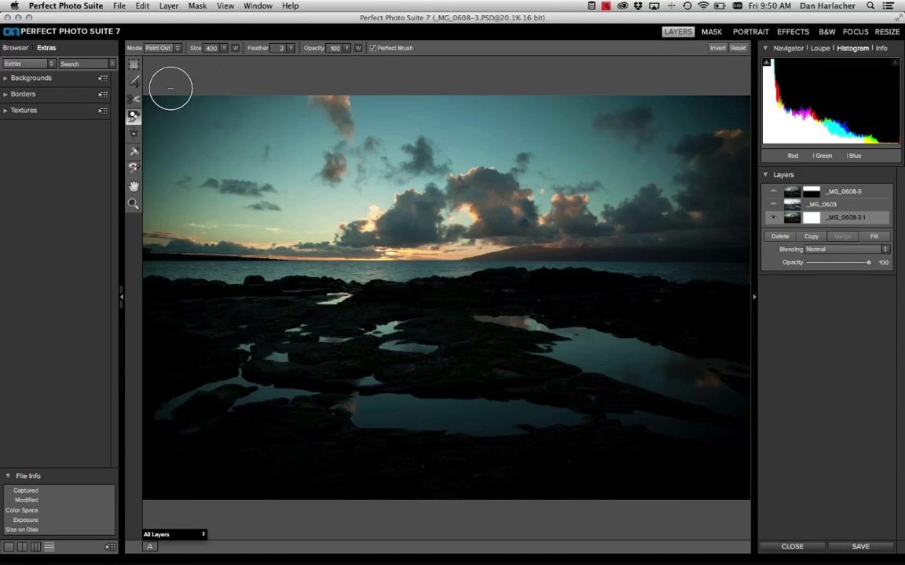
left_click(134, 64)
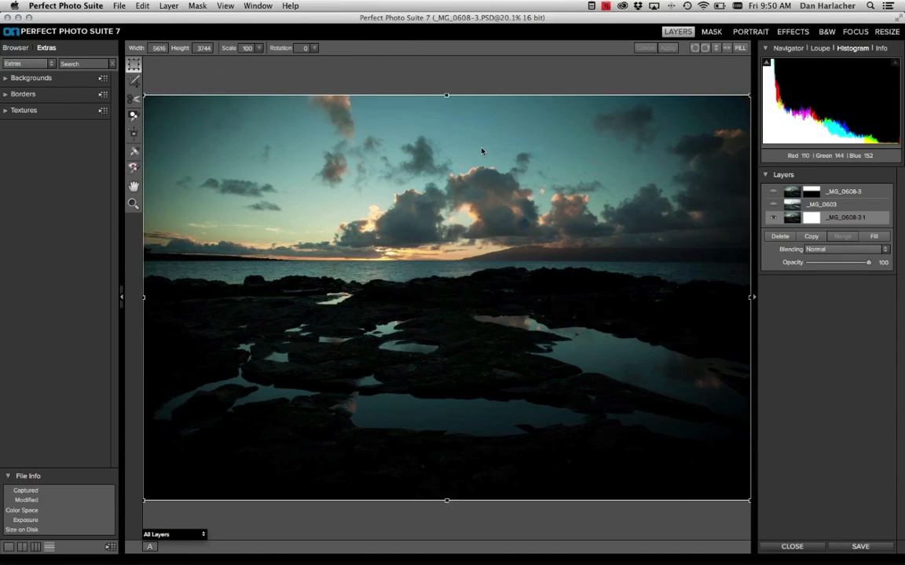
left_click(715, 48)
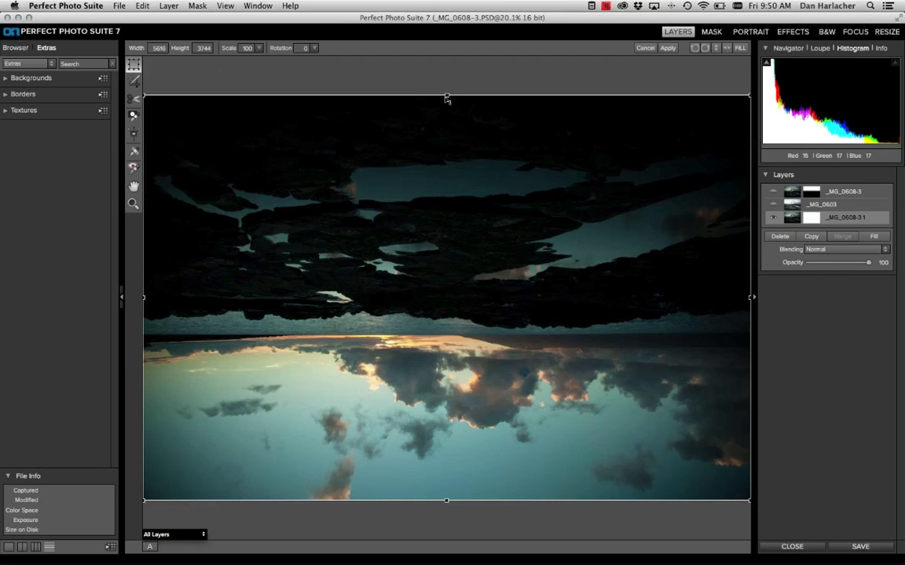
Step: Stretch the flipped layer to a height of about 4982, shift it upward, apply the transform and show the two upper layers again
left_click_drag(448, 94, 433, 4)
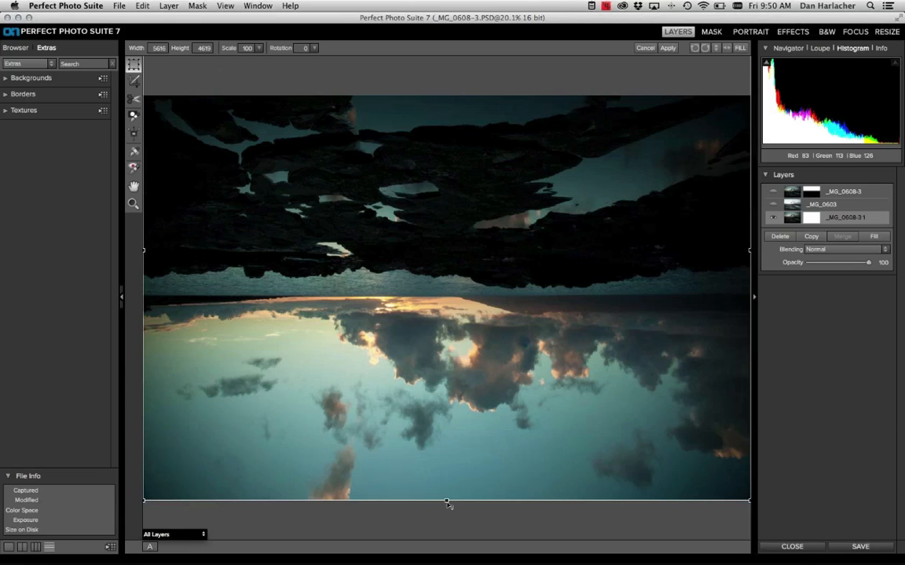
left_click_drag(446, 502, 446, 518)
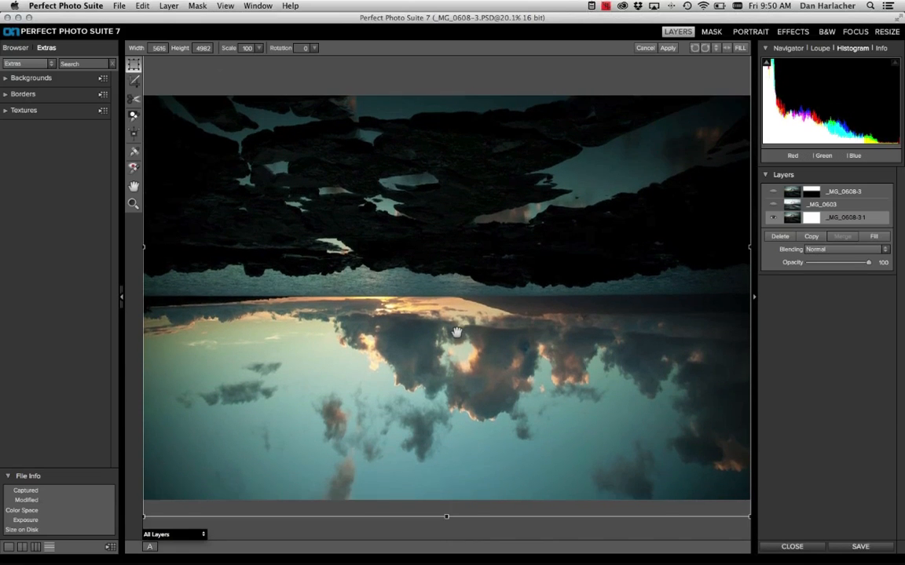
left_click_drag(456, 332, 452, 317)
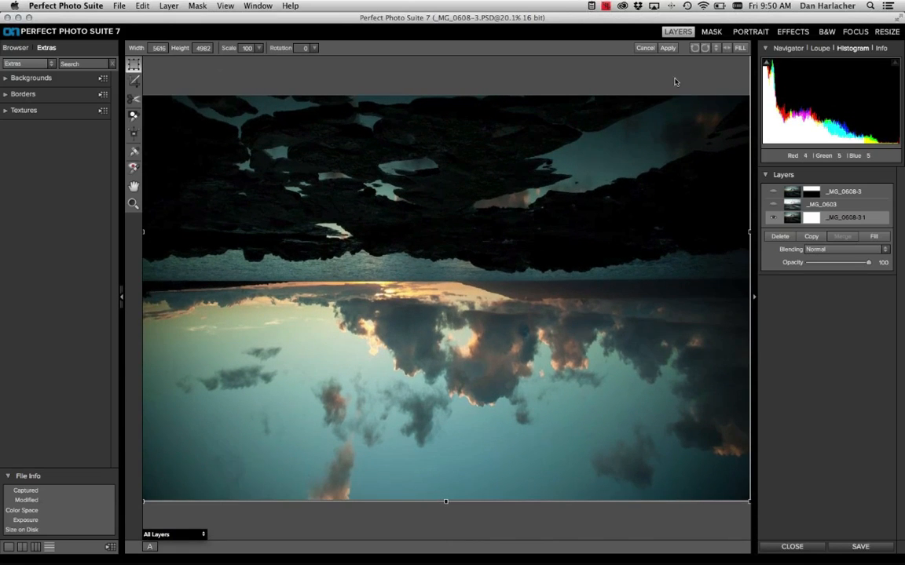
left_click(673, 49)
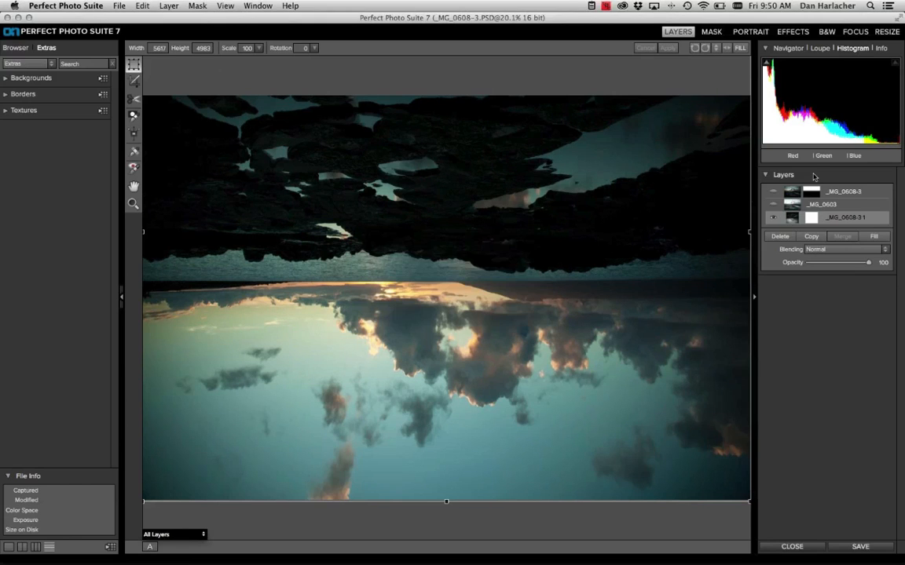
left_click(774, 204)
left_click(774, 194)
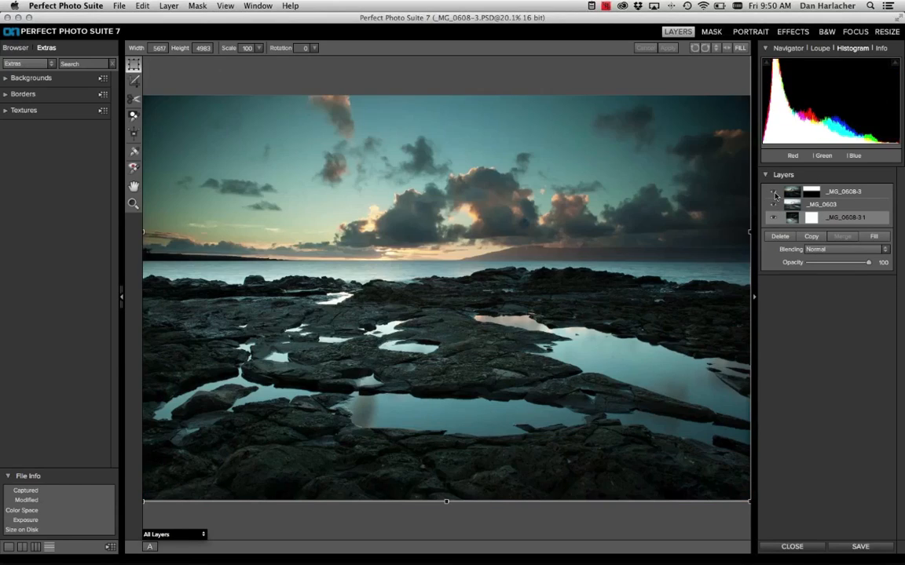
Step: On _MG_0603, paint out the tide pool water with the Perfect Brush at size 500, feather 11 and opacity 50, checking the masked areas
left_click(823, 205)
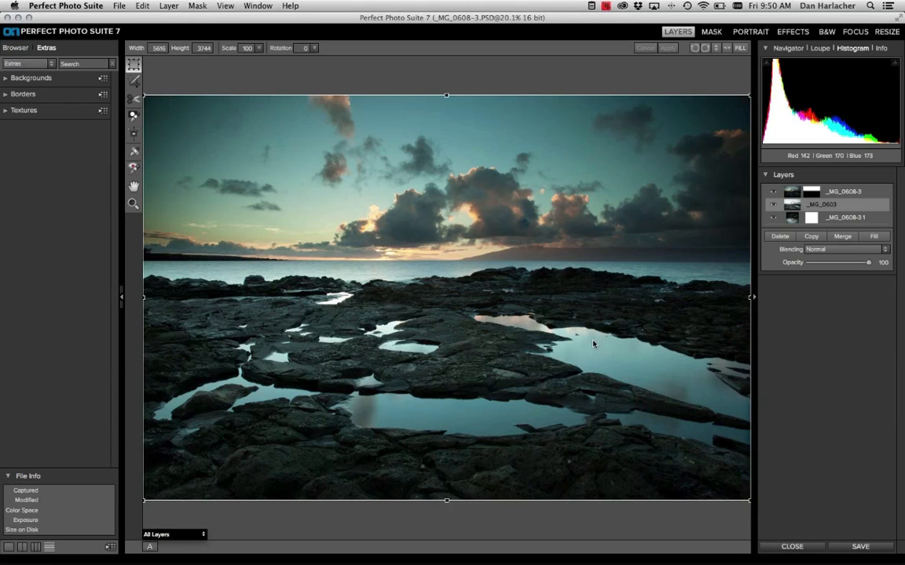
left_click(134, 116)
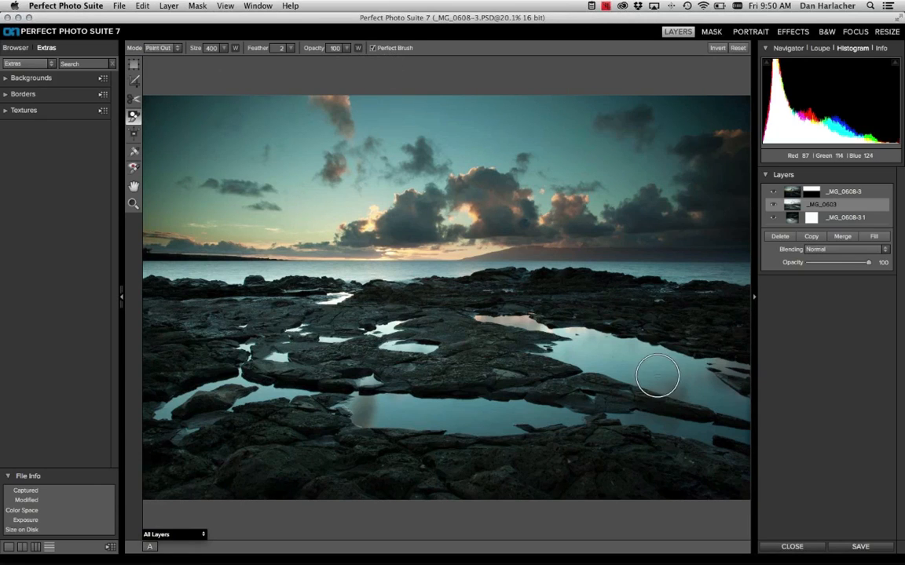
key("bracketleft")
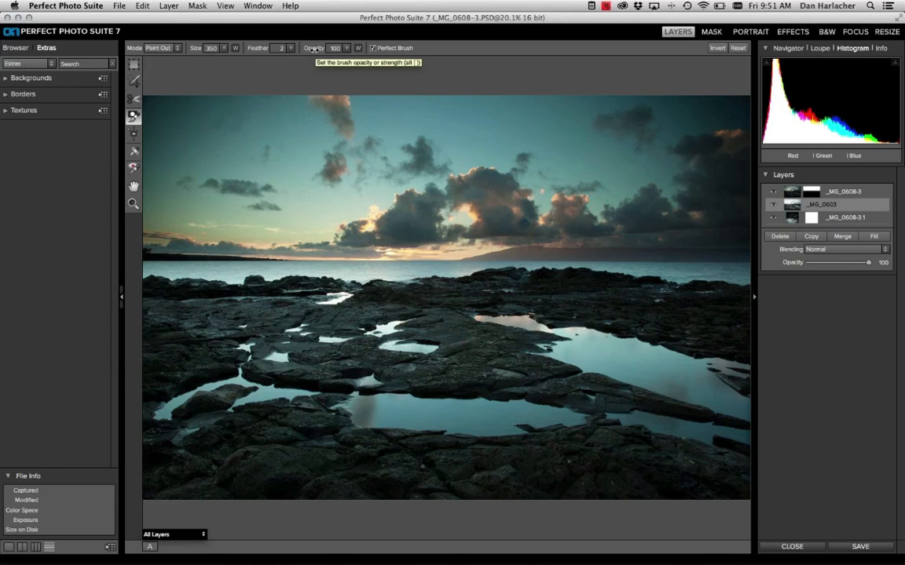
left_click_drag(259, 51, 258, 51)
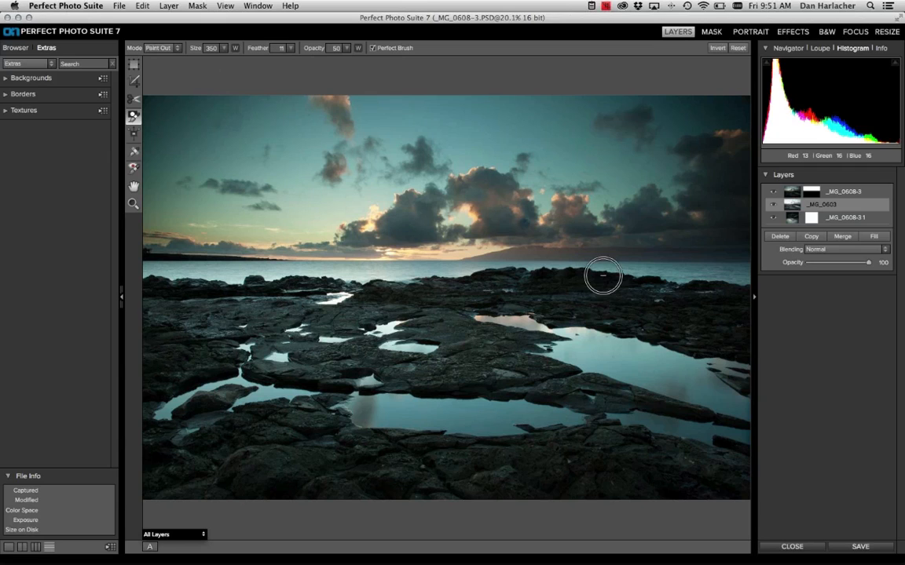
key("bracketright")
key("bracketright")
key("bracketright")
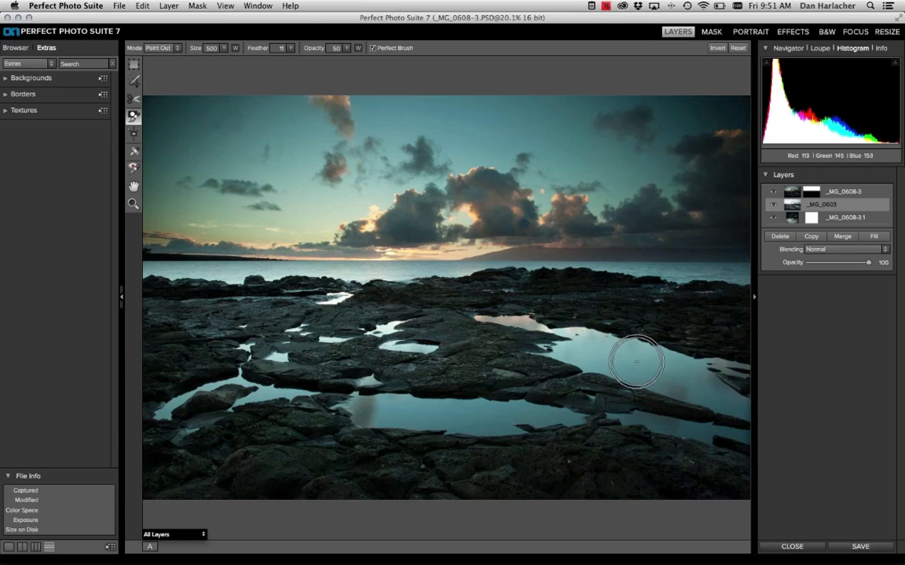
mouse_move(636, 361)
left_mouse_down()
mouse_move(582, 325)
mouse_move(687, 382)
mouse_move(621, 349)
mouse_move(631, 343)
mouse_move(612, 350)
mouse_move(573, 321)
mouse_move(568, 331)
mouse_move(566, 317)
mouse_move(501, 318)
mouse_move(545, 333)
mouse_move(572, 323)
mouse_move(597, 358)
mouse_move(554, 322)
mouse_move(685, 381)
mouse_move(581, 330)
mouse_move(632, 378)
mouse_move(731, 401)
mouse_move(626, 331)
mouse_move(577, 327)
mouse_move(542, 311)
mouse_move(587, 345)
mouse_move(564, 318)
mouse_move(557, 331)
mouse_move(481, 318)
left_mouse_up()
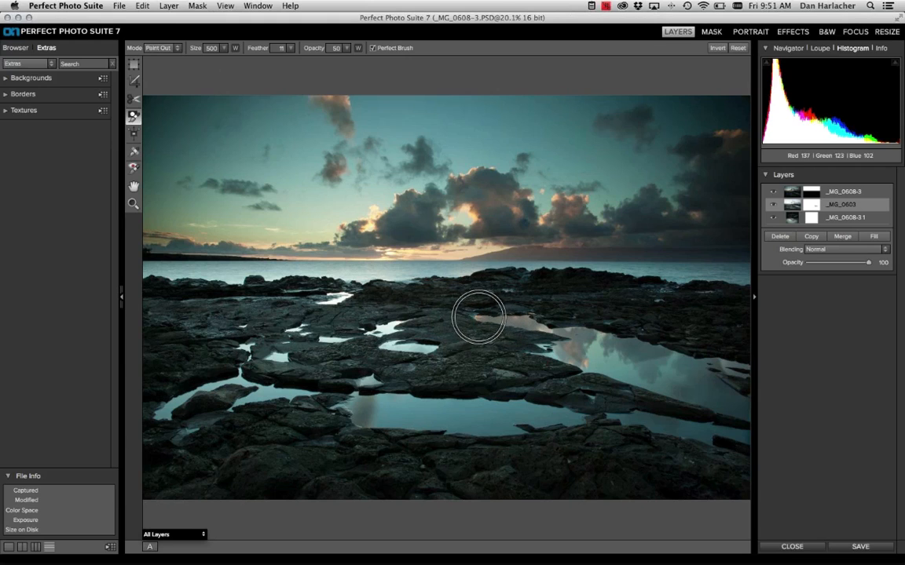
mouse_move(462, 370)
left_mouse_down()
mouse_move(463, 422)
mouse_move(557, 417)
mouse_move(369, 410)
left_mouse_up()
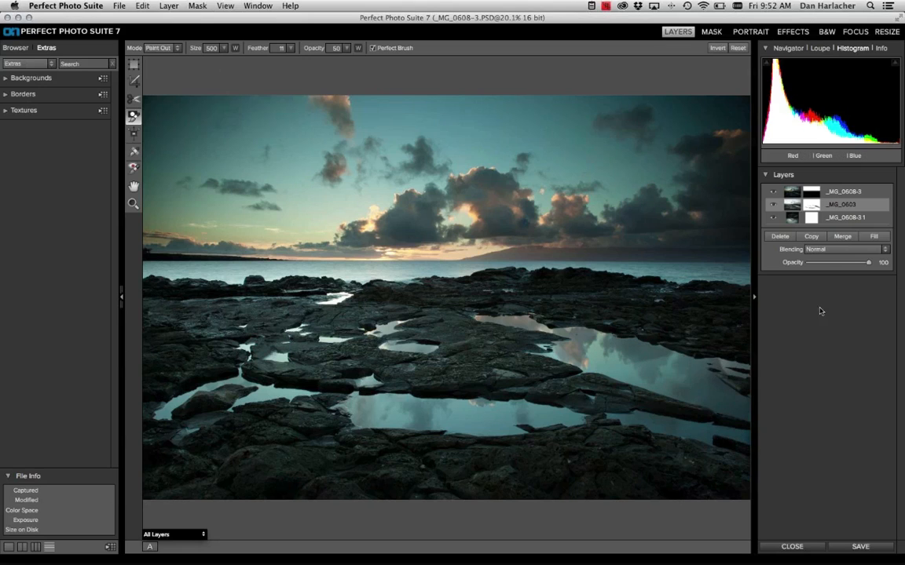
left_click(774, 217)
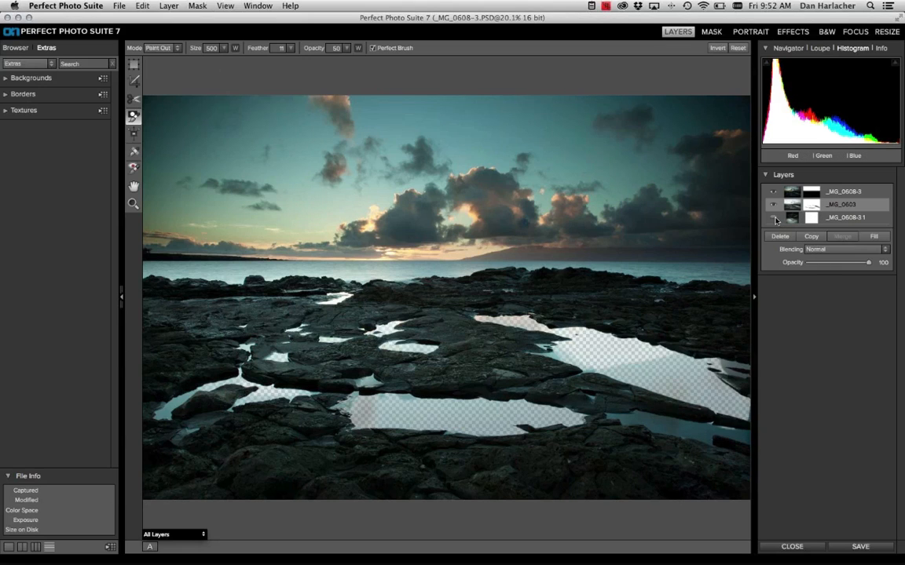
left_click(774, 219)
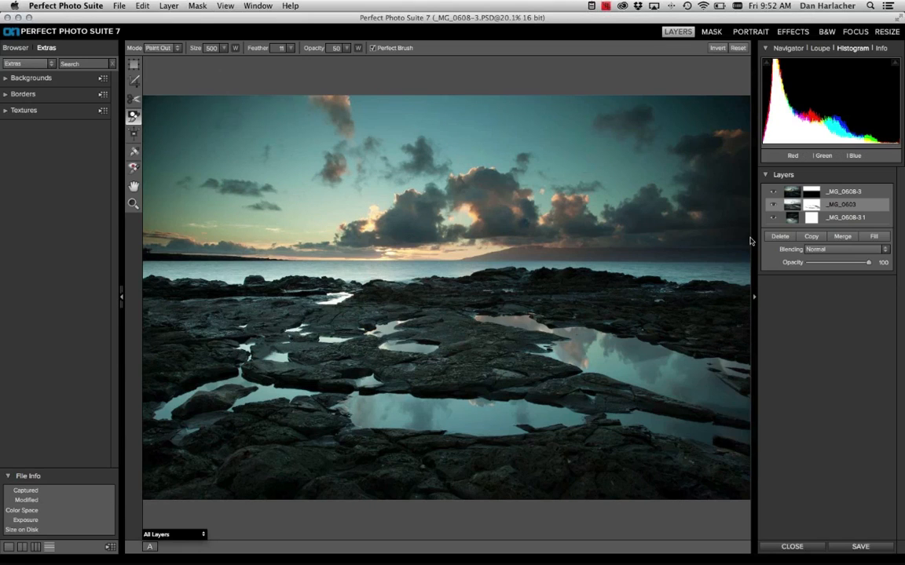
Step: Create a new stamped layer above the _MG_0608-3 layer
left_click(851, 192)
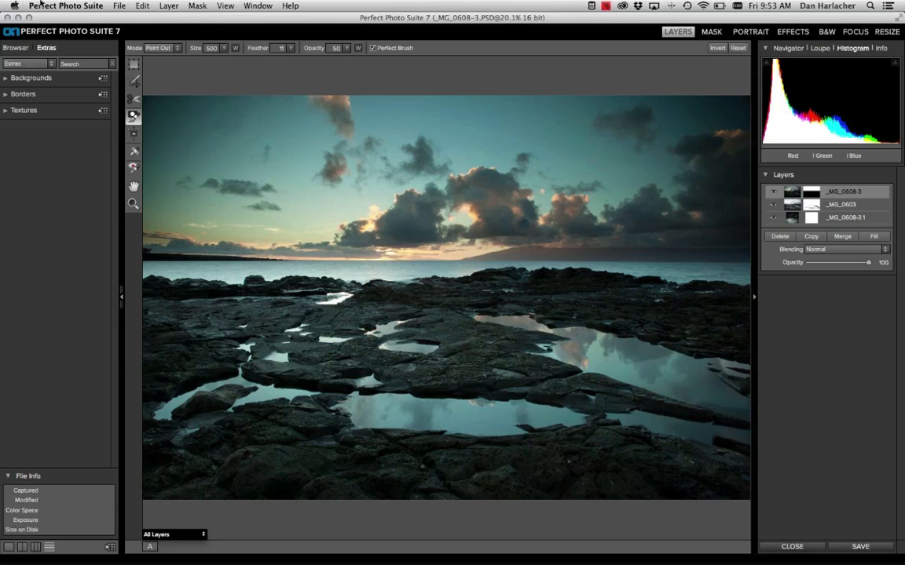
left_click(168, 5)
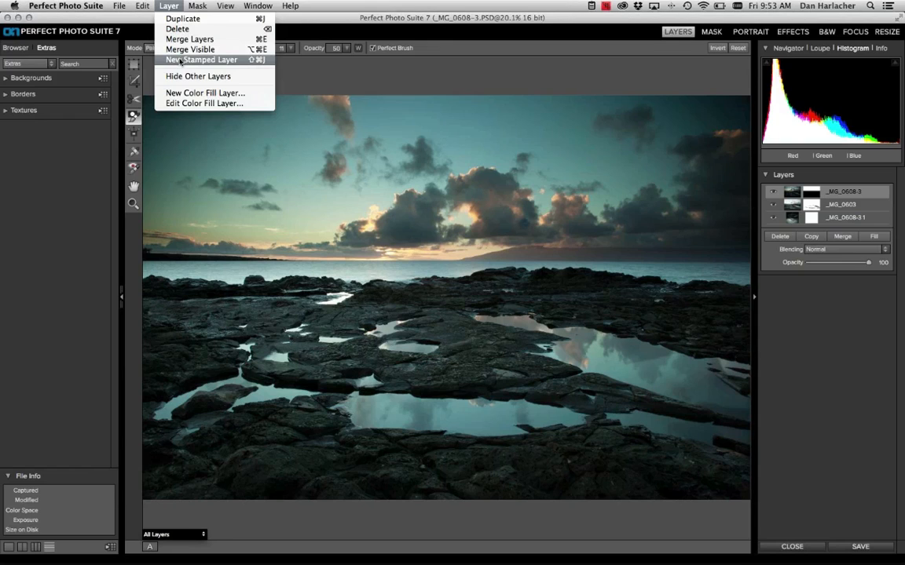
left_click(180, 61)
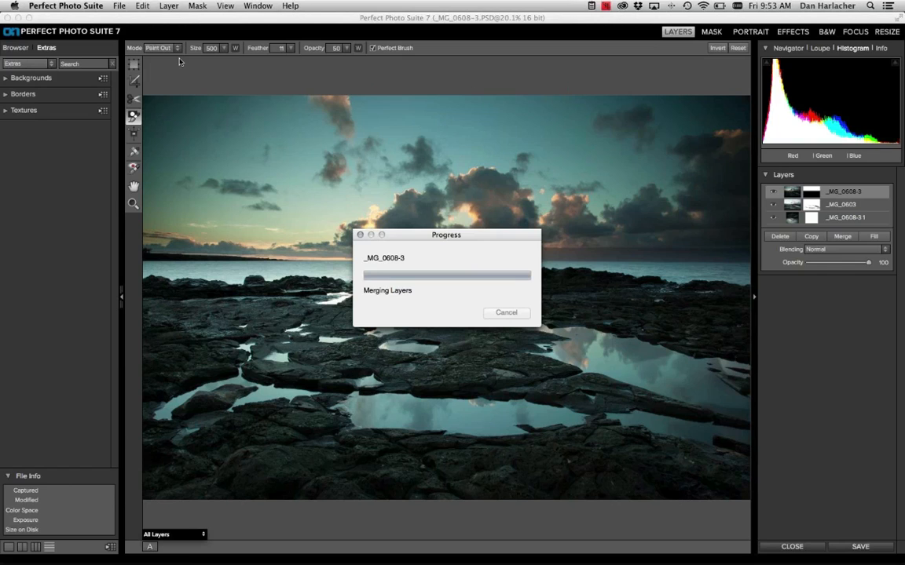
Step: Crop all layers to fit the canvas
left_click(135, 81)
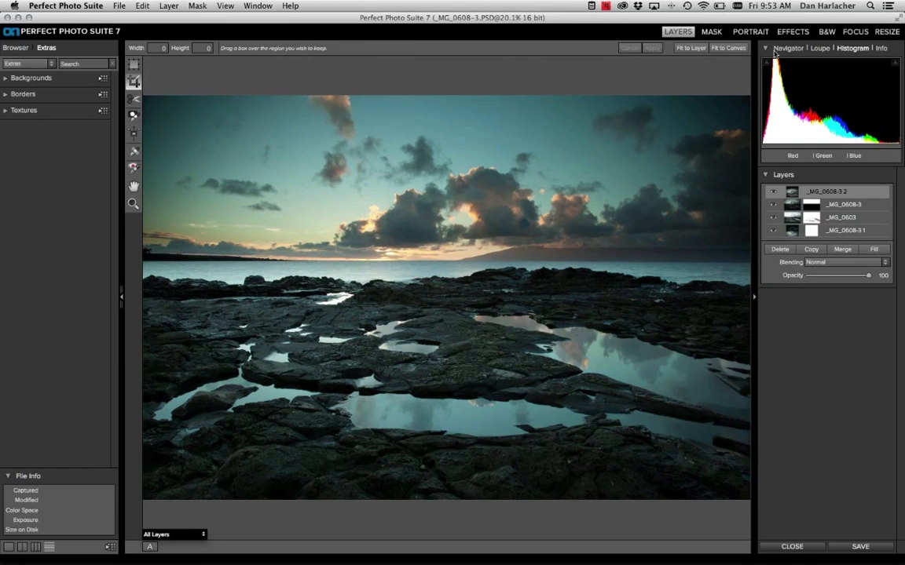
left_click(728, 49)
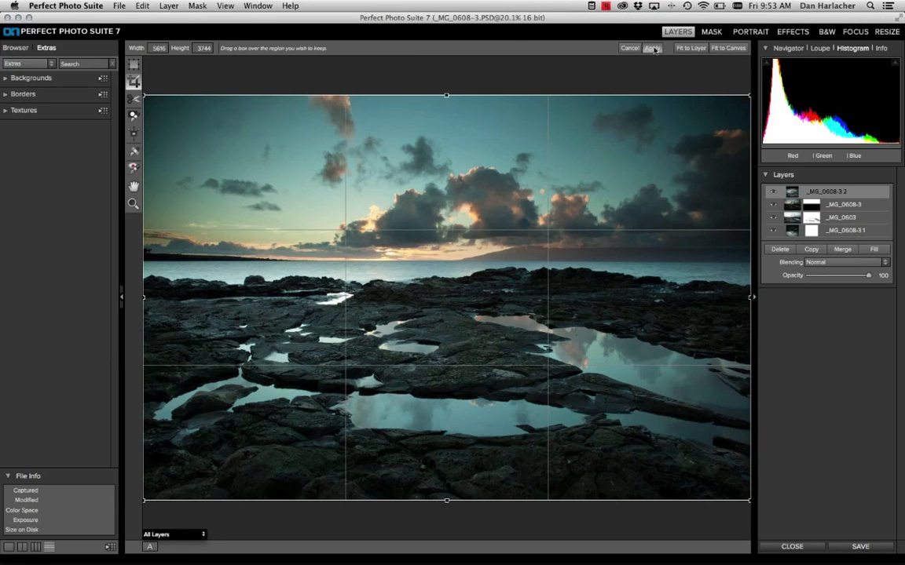
left_click(653, 49)
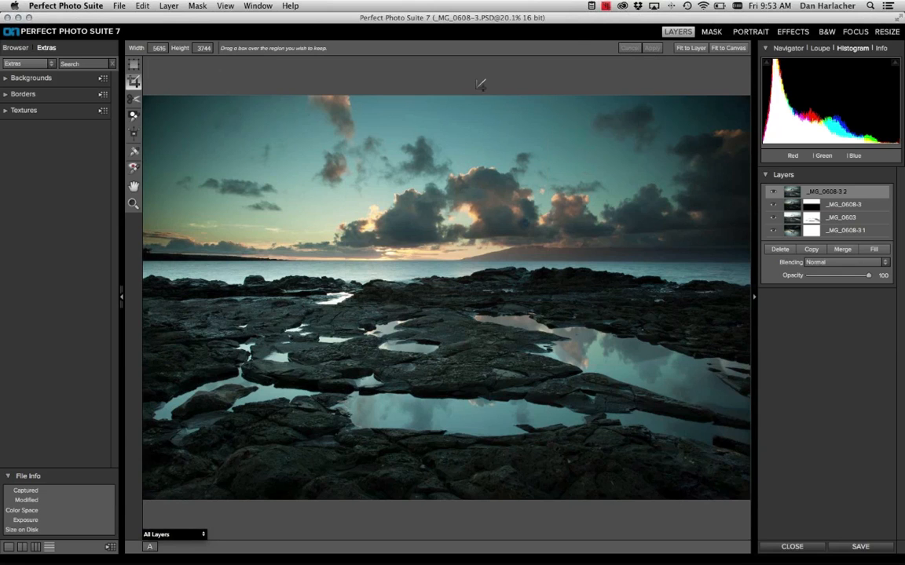
Step: Switch to the Effects module, search the presets for "tij" and apply the Tijuana Sunrise preset
left_click(795, 33)
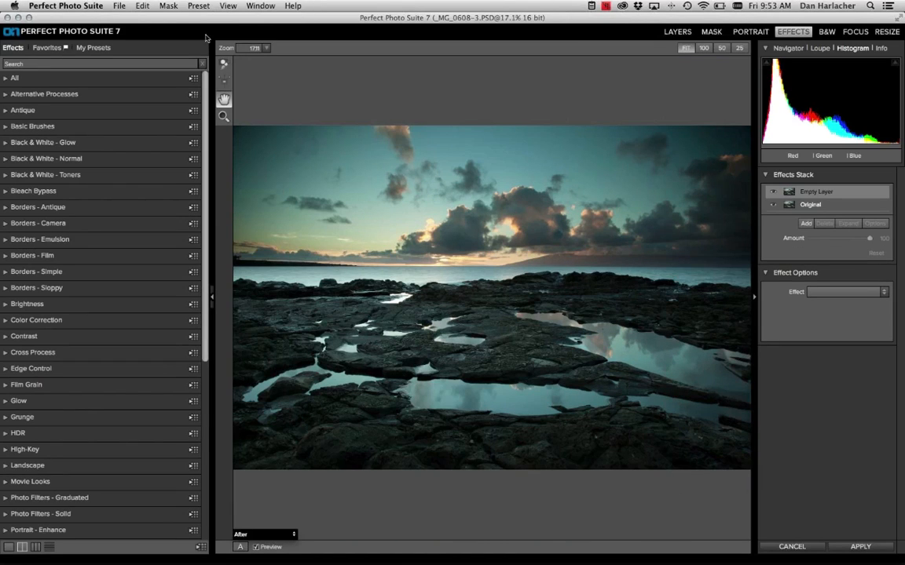
left_click_drag(211, 292, 169, 263)
left_click(79, 64)
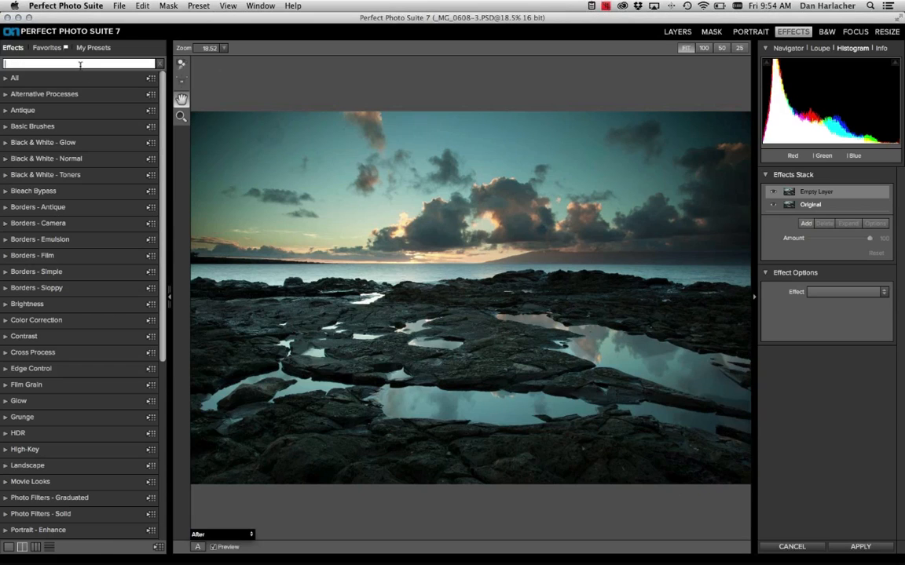
type("tij")
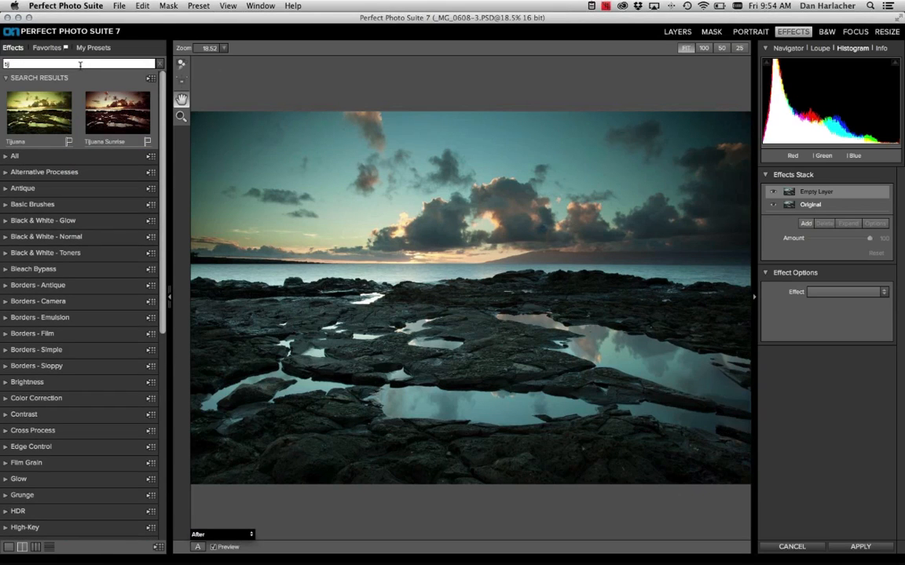
left_click(118, 108)
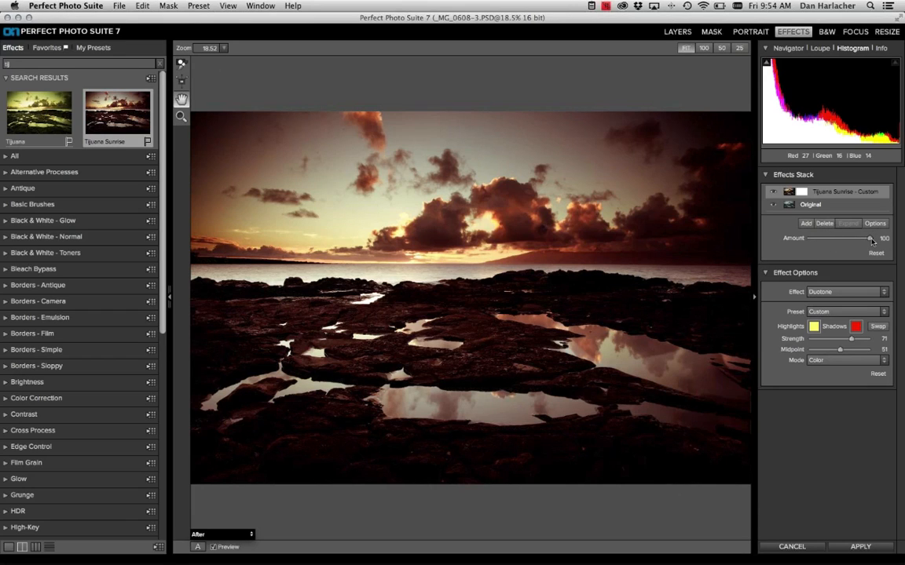
Step: Set the Tijuana Sunrise effect's amount to 30 and compare the image with the effect hidden and shown
left_click_drag(868, 240, 827, 240)
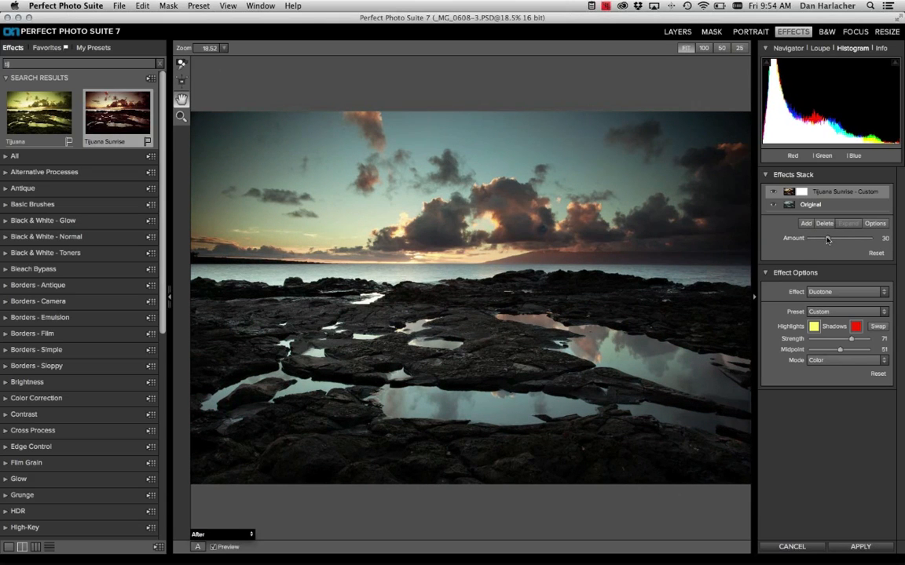
left_click(773, 193)
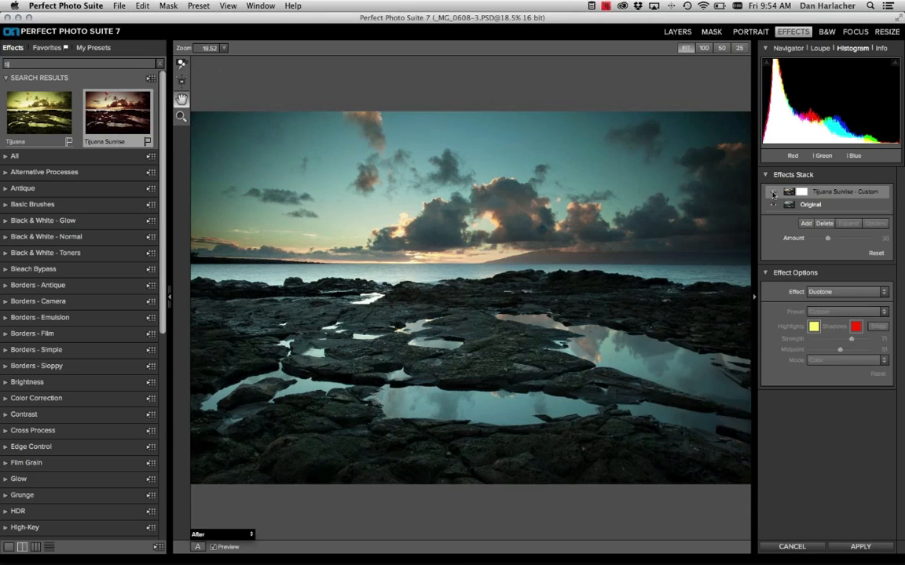
left_click(773, 193)
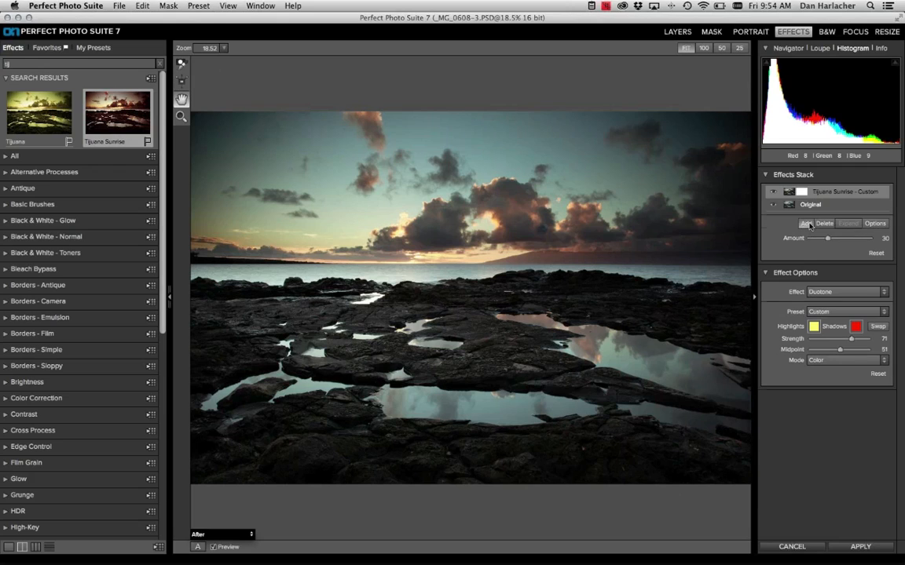
Step: Add an empty effect layer, search the presets for "tonal", flag Tonal Contrast as a favorite and check the favorites list
left_click(806, 223)
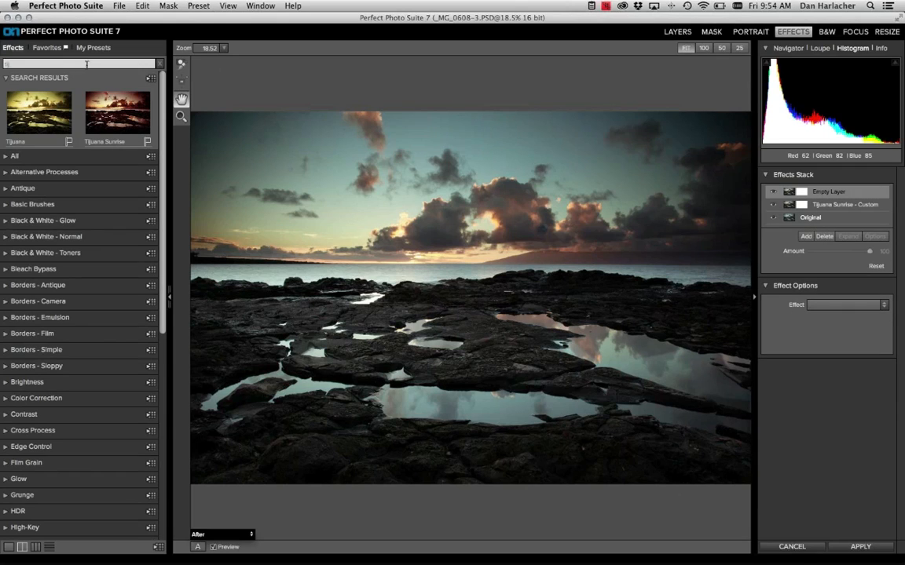
type("taon")
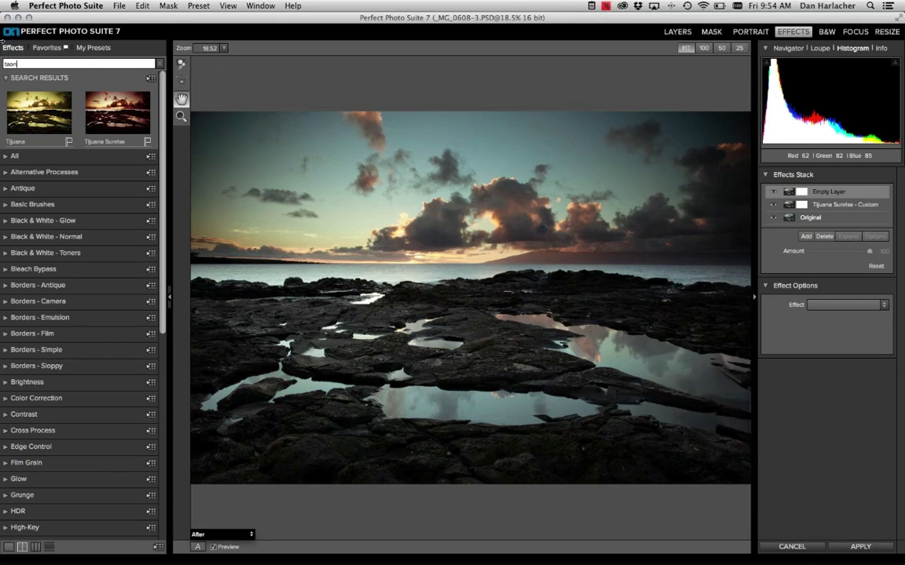
key("BackSpace")
key("BackSpace")
type("on")
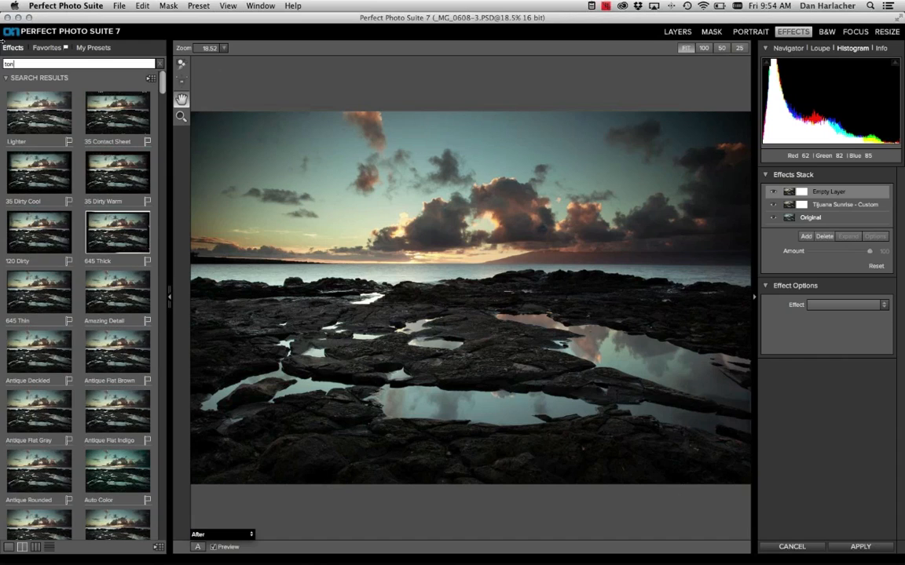
type("al")
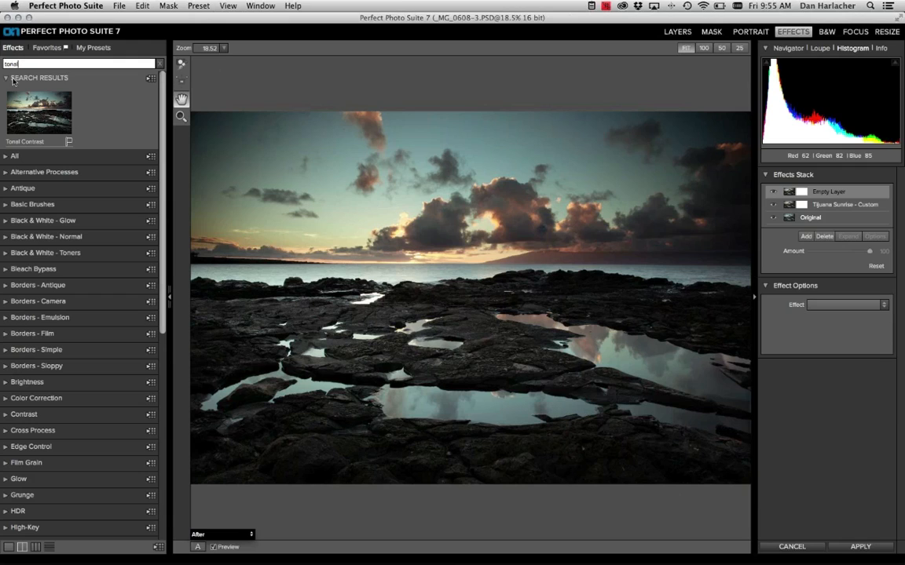
left_click(68, 143)
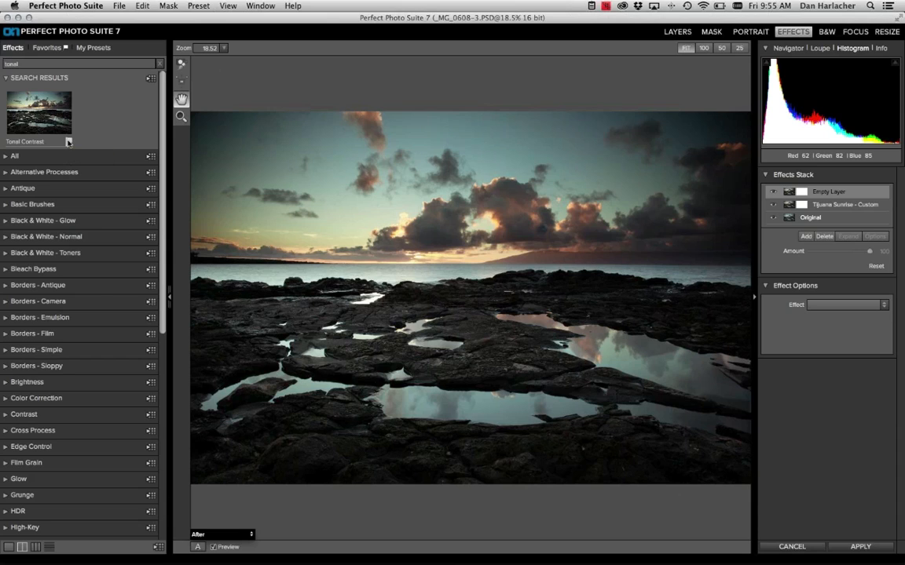
left_click(47, 49)
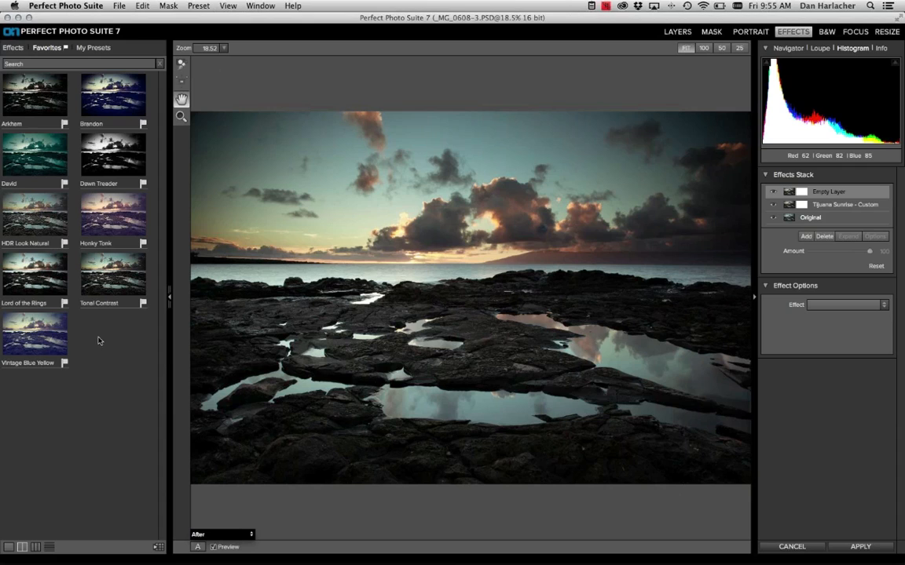
left_click(9, 50)
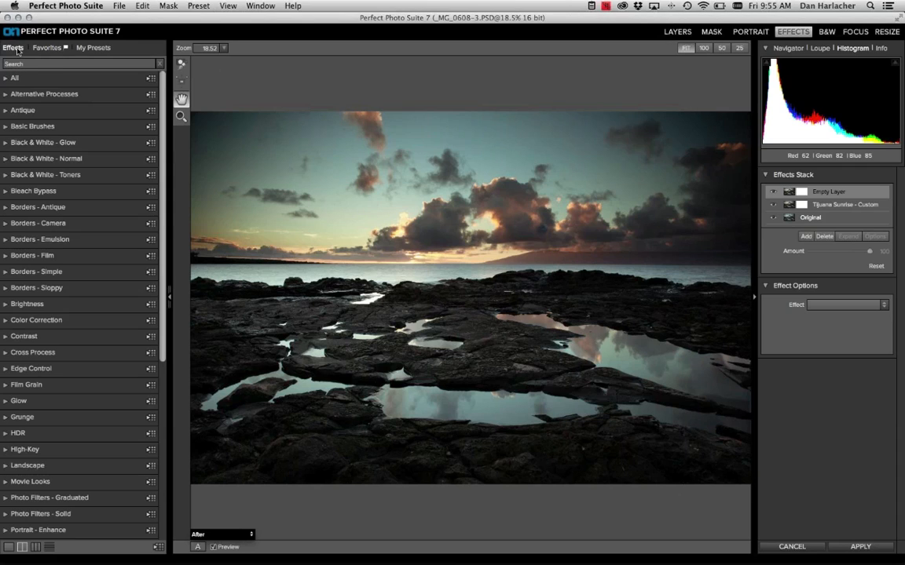
Step: Browse all effect categories in the full-screen preset browser, from Alternative Processes through Textures and Vignettes
left_click(158, 549)
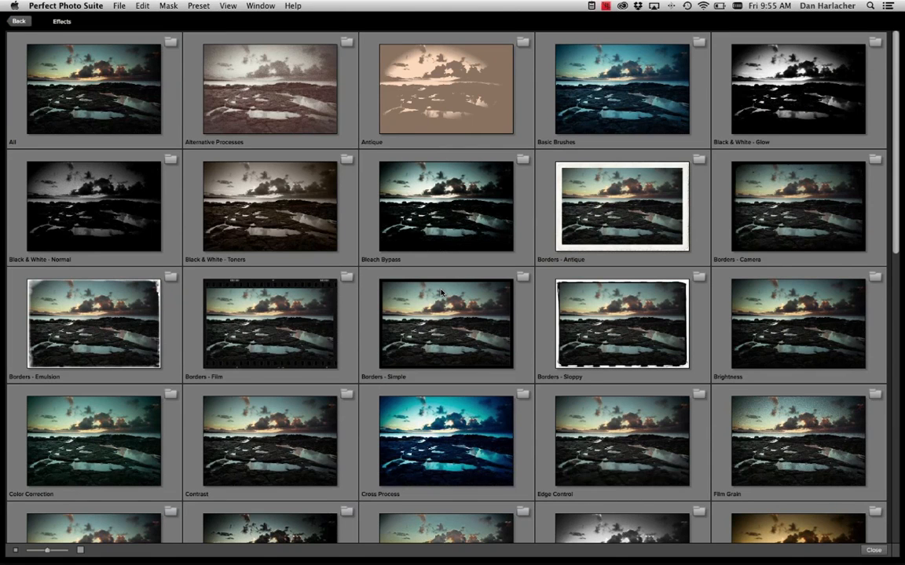
scroll(440, 293, "down", 1)
scroll(441, 293, "down", 5)
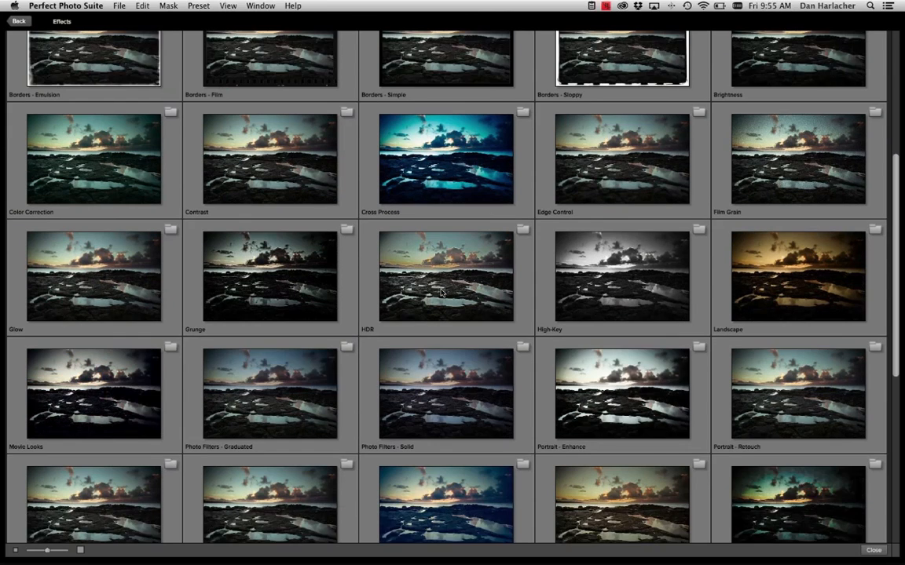
scroll(440, 293, "down", 2)
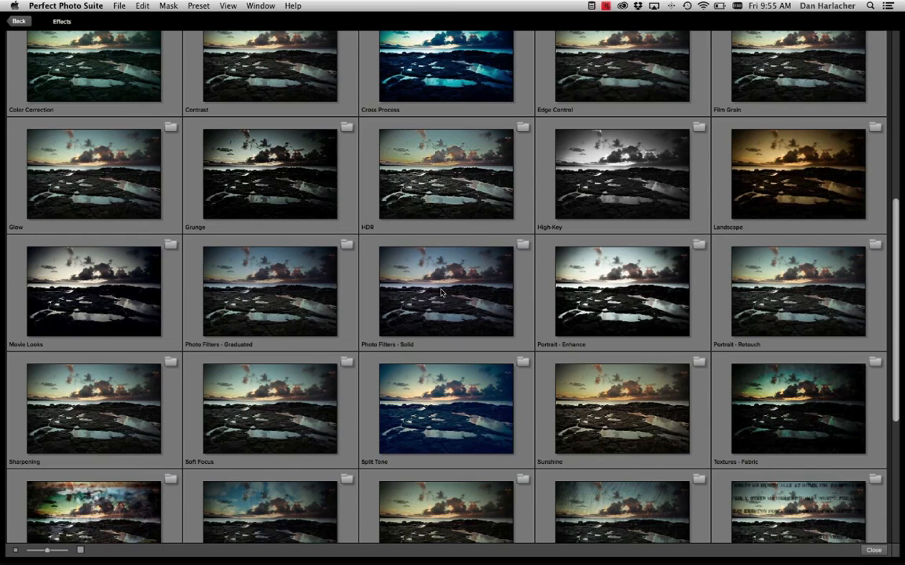
scroll(441, 293, "down", 3)
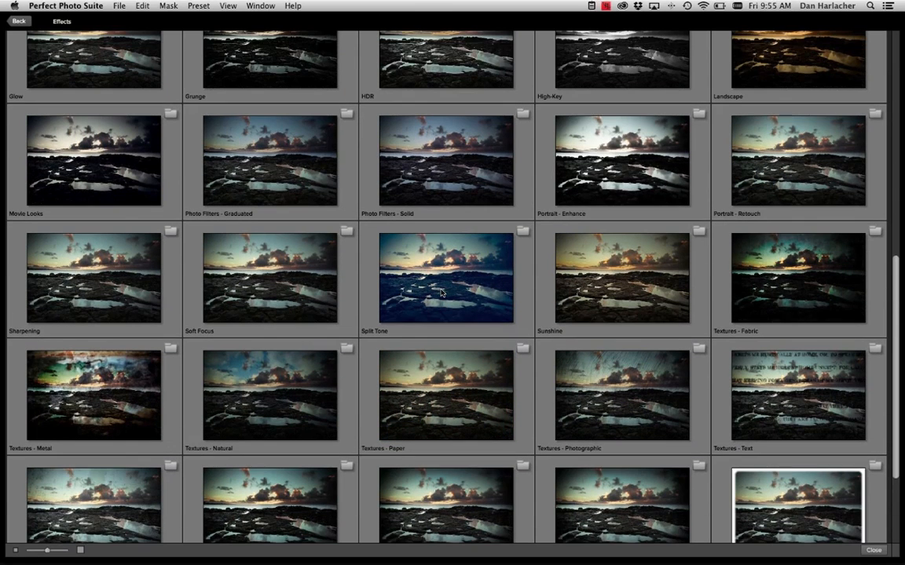
scroll(441, 293, "down", 2)
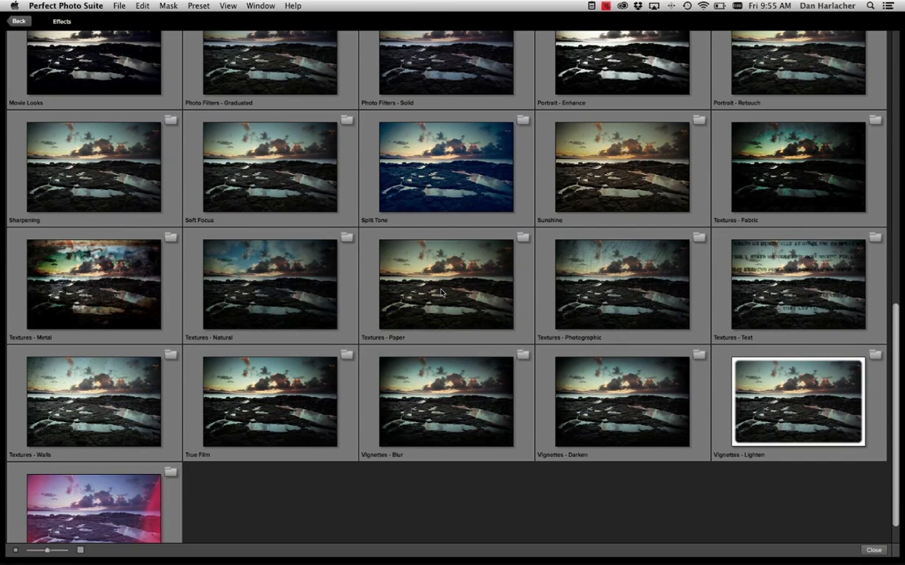
scroll(363, 297, "down", 1)
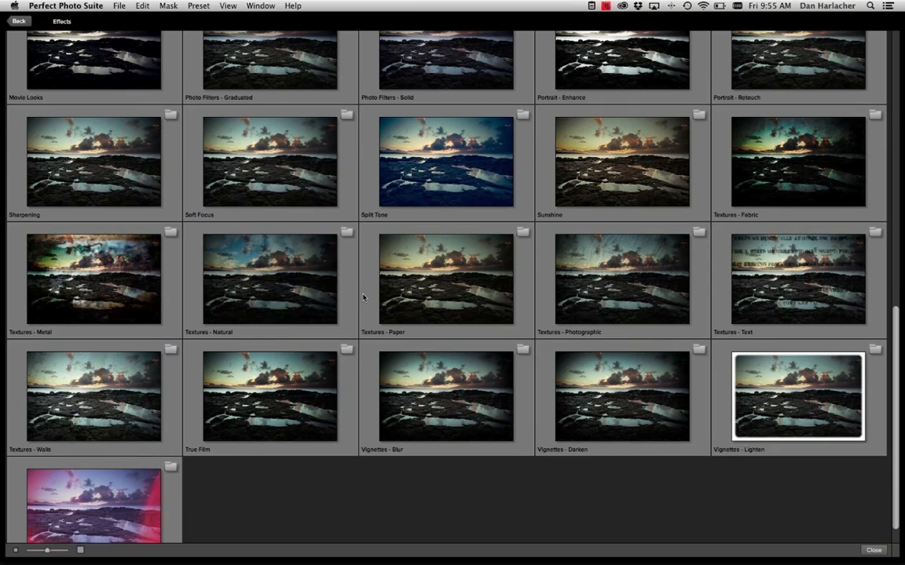
Step: Enlarge the Textures - Walls preset thumbnails and try the Warm Concrete Subtle preset on the empty effect layer
double_click(92, 377)
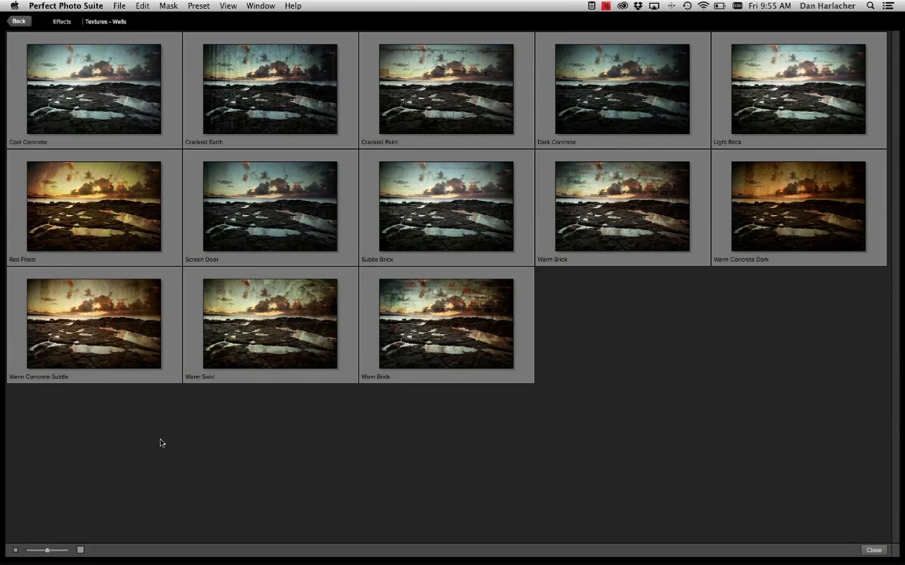
left_click_drag(47, 552, 65, 553)
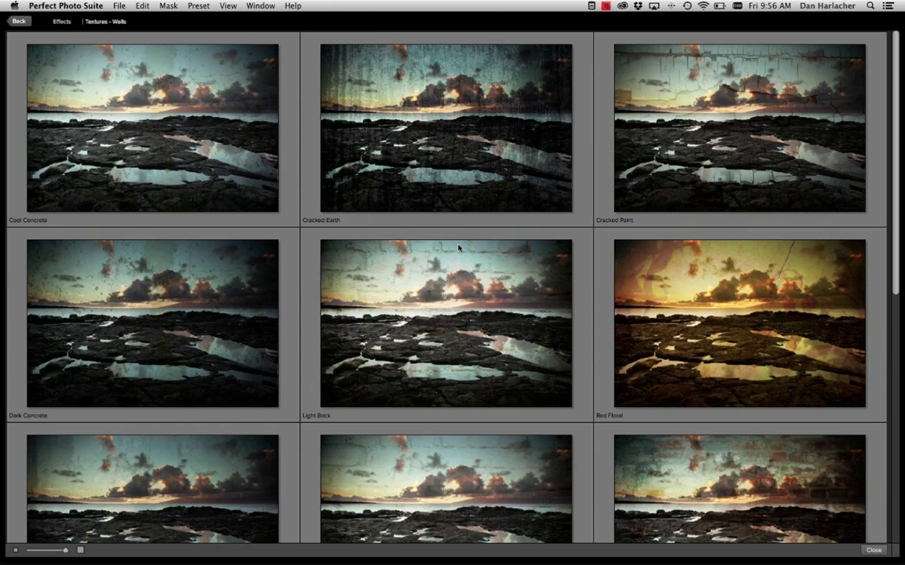
scroll(459, 248, "down", 5)
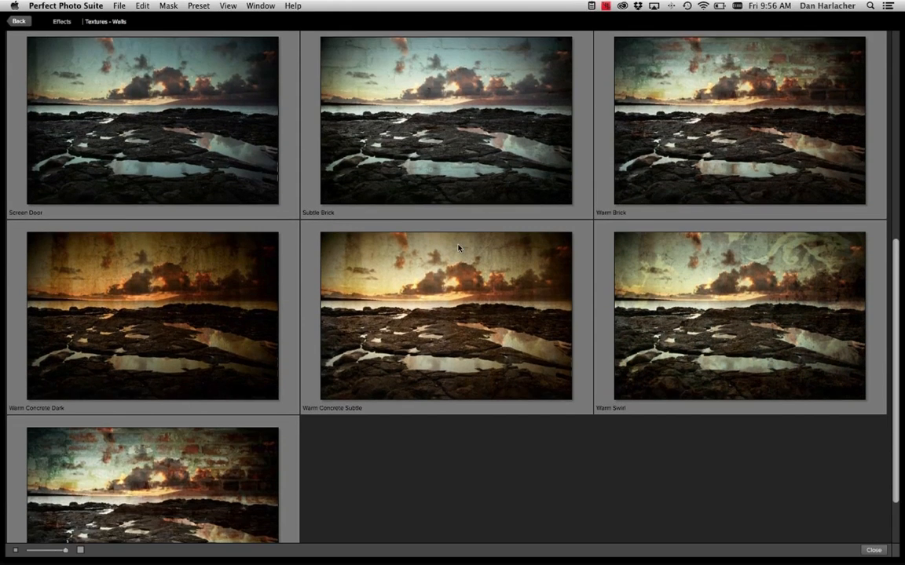
scroll(458, 248, "down", 2)
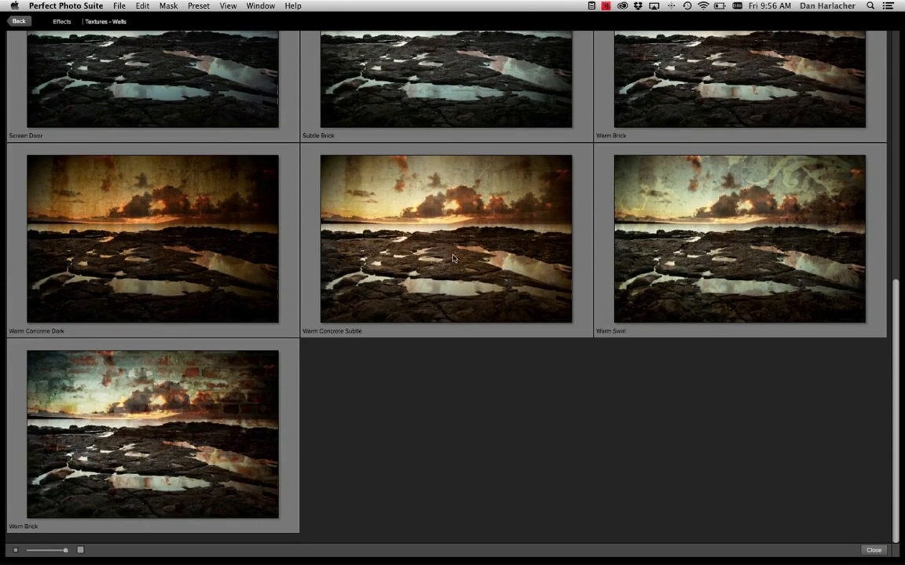
left_click(453, 259)
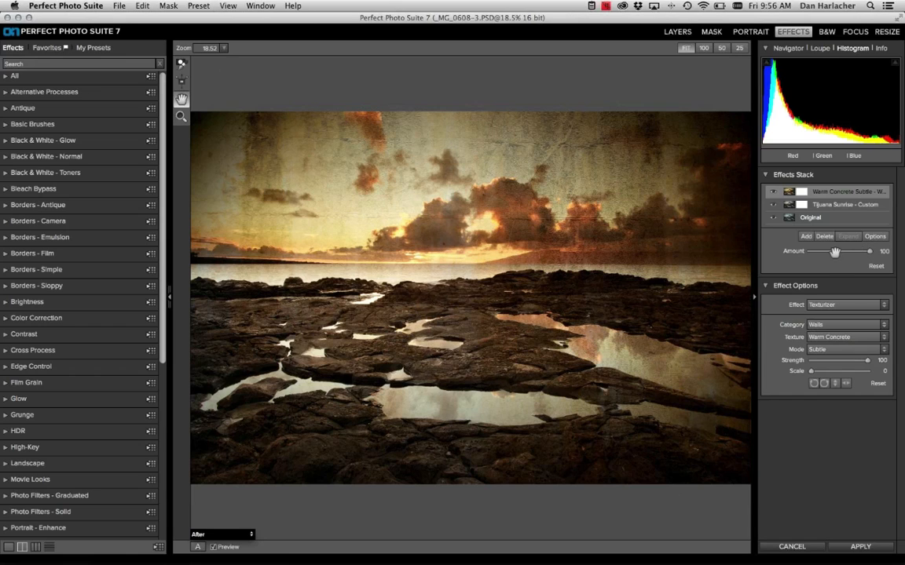
left_click_drag(863, 250, 841, 261)
left_click(876, 265)
Step: Search the presets for "tonal", apply Tonal Contrast to the top effect layer and set its amount to 46
left_click(32, 63)
type("tona")
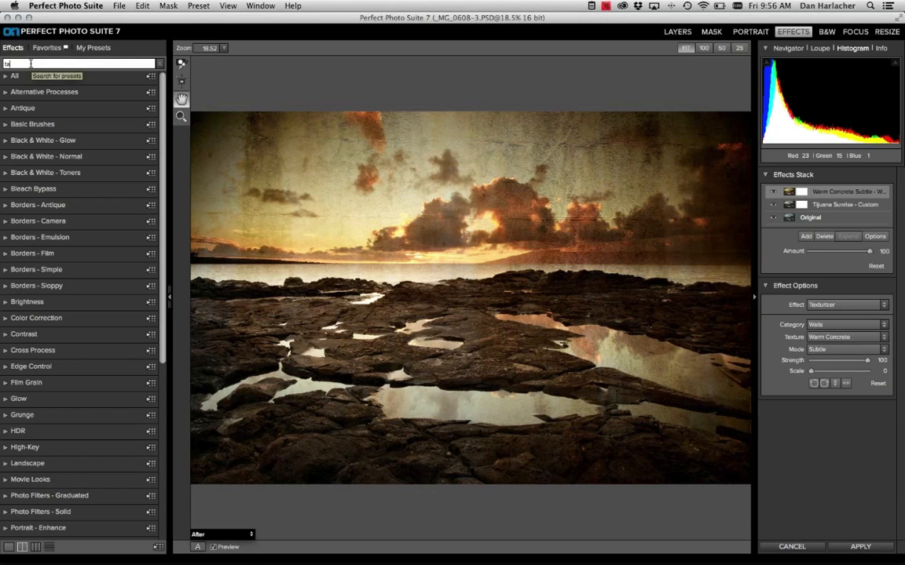
type("l")
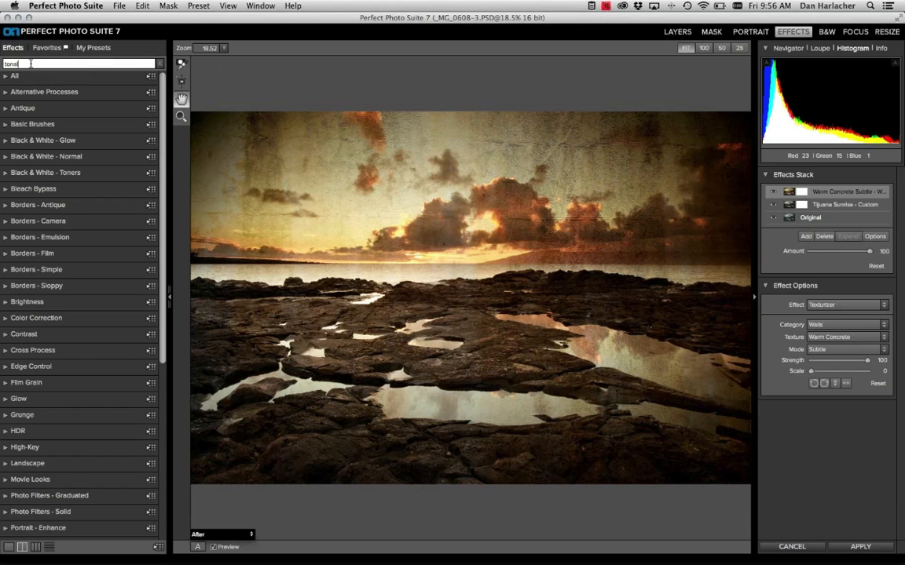
left_click(30, 102)
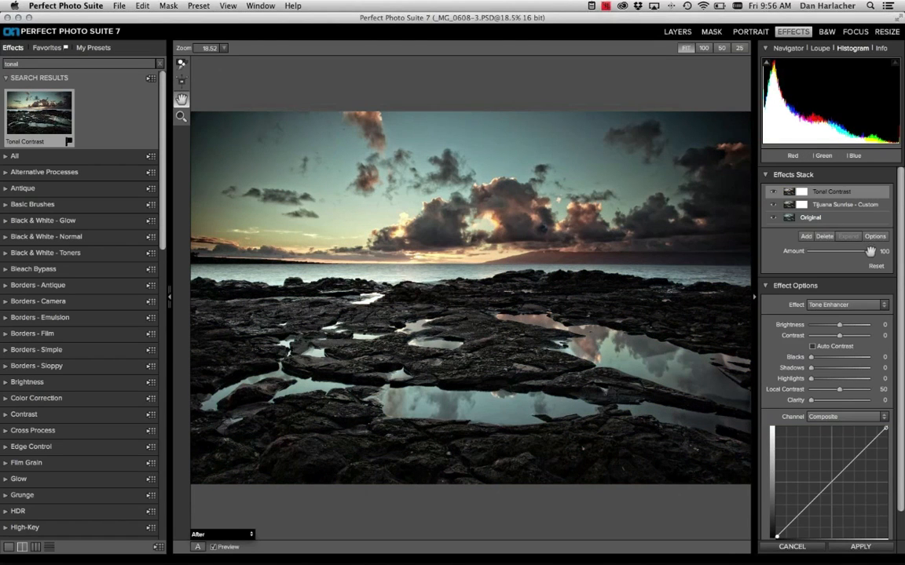
left_click_drag(871, 252, 837, 253)
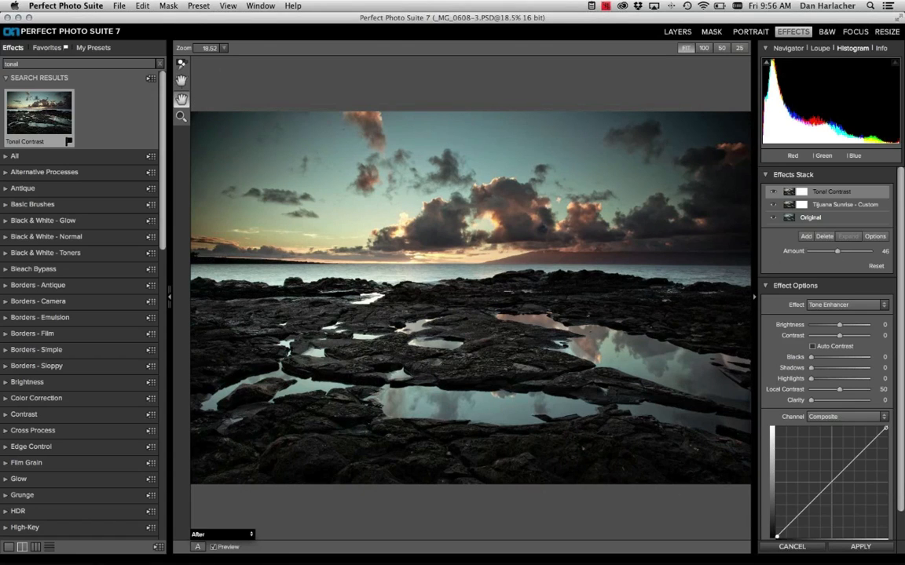
Step: Place a rectangular masking bug with feather 50 and opacity 100 over the sky and rotate it to mask the Tonal Contrast layer there
left_click(181, 81)
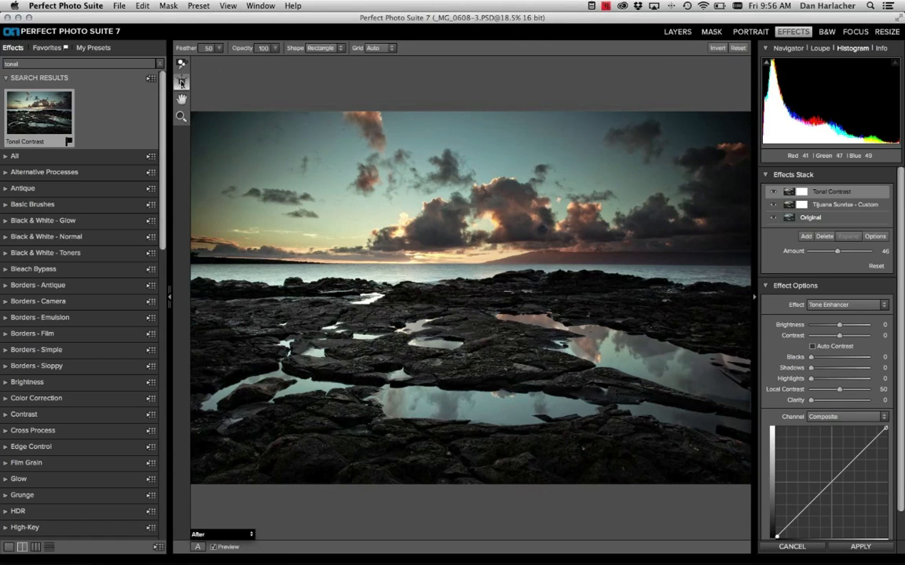
left_click(461, 189)
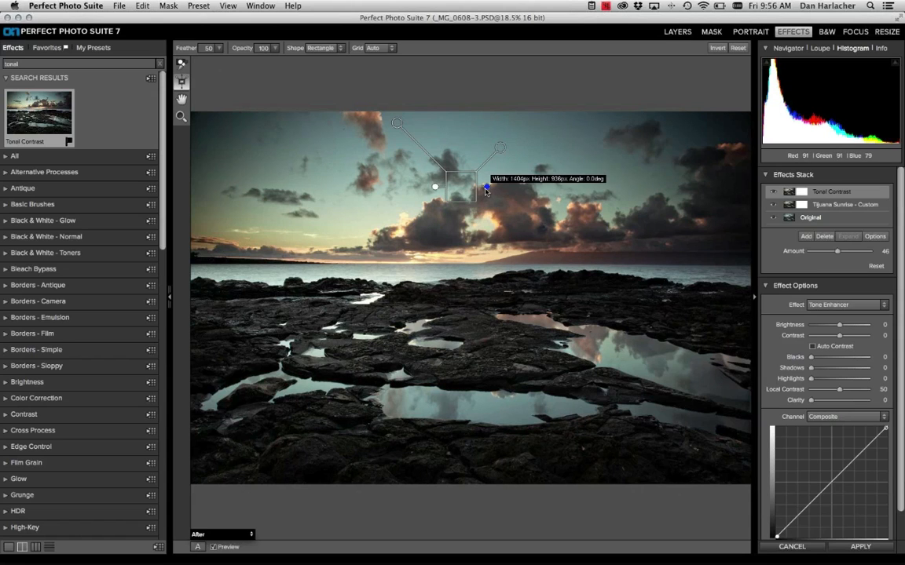
left_click_drag(494, 191, 473, 176)
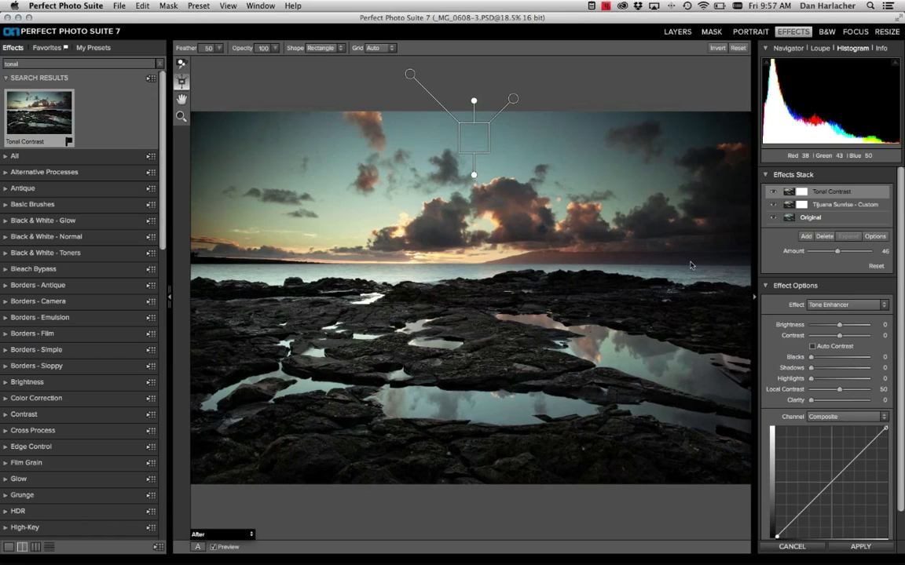
Step: Hide the side panels and compare the image before and after the stacked effects
key("Tab")
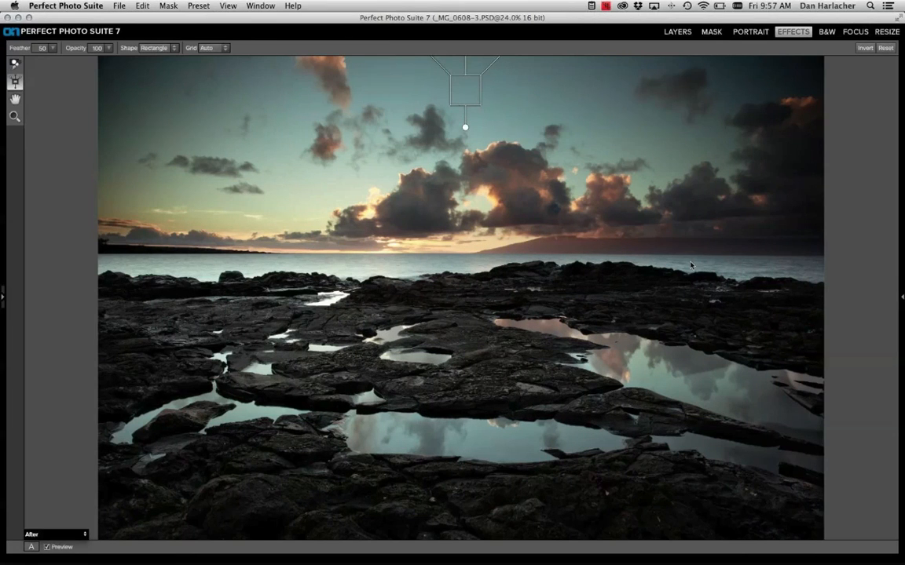
key("super+p")
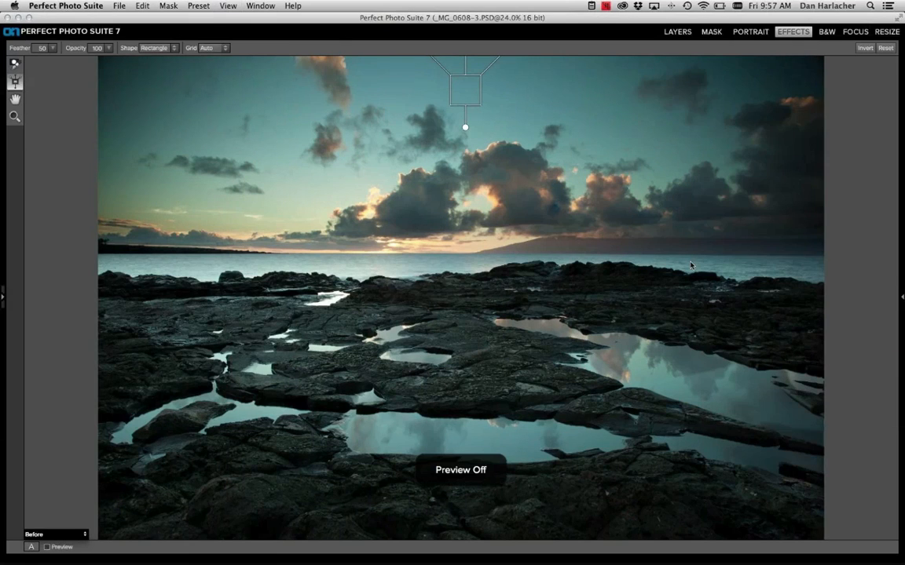
key("super+p")
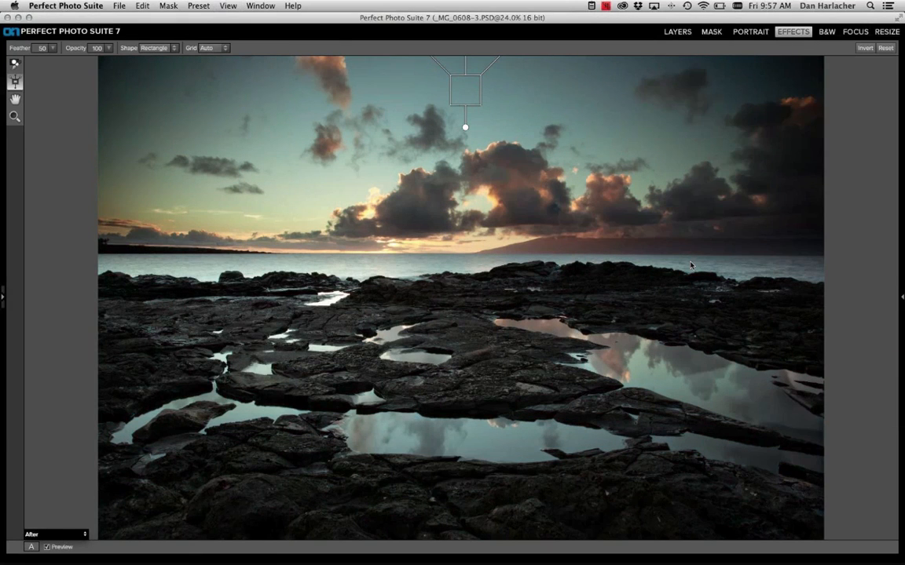
Step: Toggle the effects preview once more to compare the seascape, and bring the side panels back
key("super+p")
key("super+p")
key("Tab")
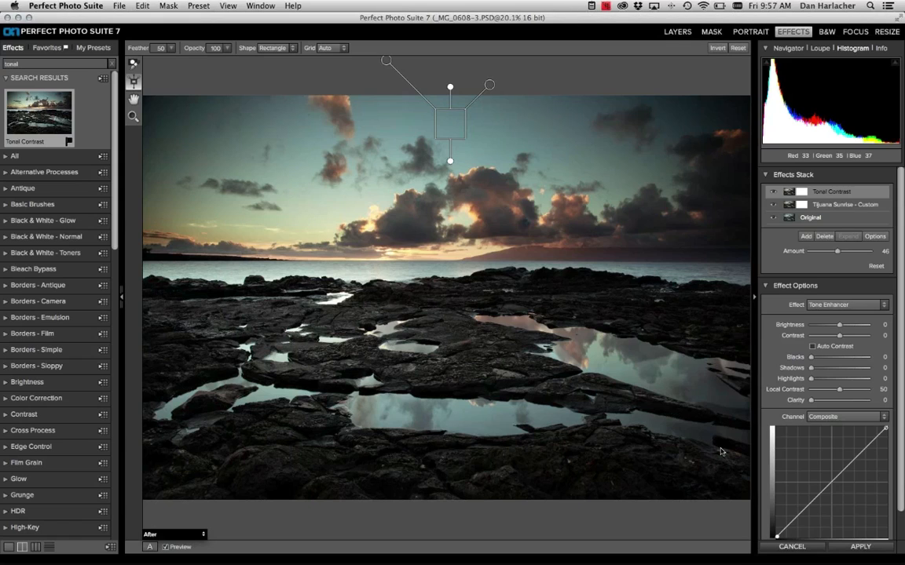
Step: Cancel the effects editing and close _MG_0608-3.PSD without saving the changes
left_click(789, 547)
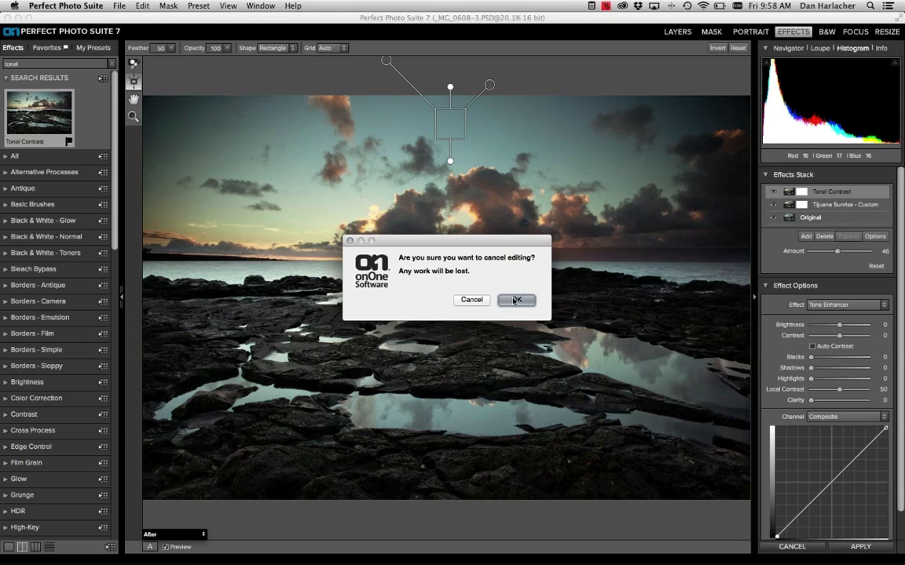
left_click(515, 300)
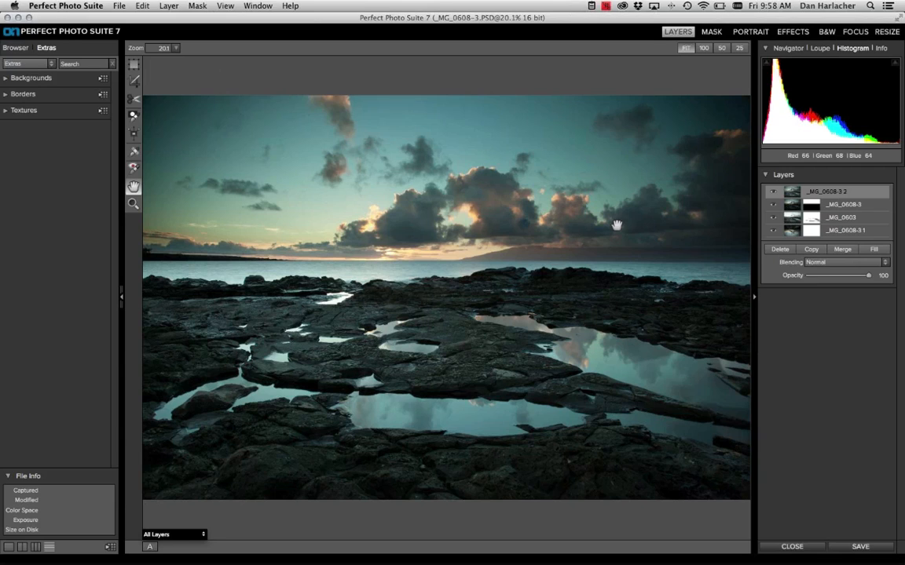
left_click(821, 547)
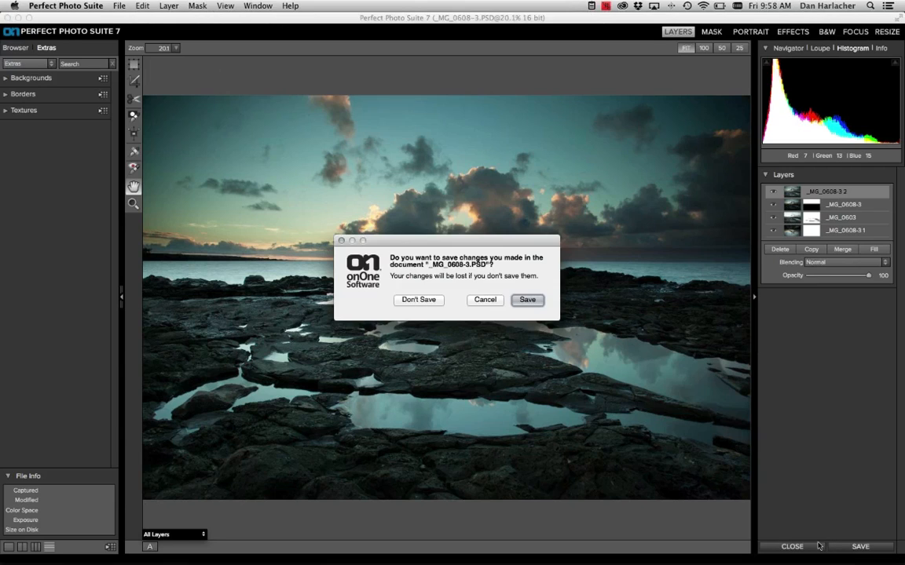
left_click(415, 299)
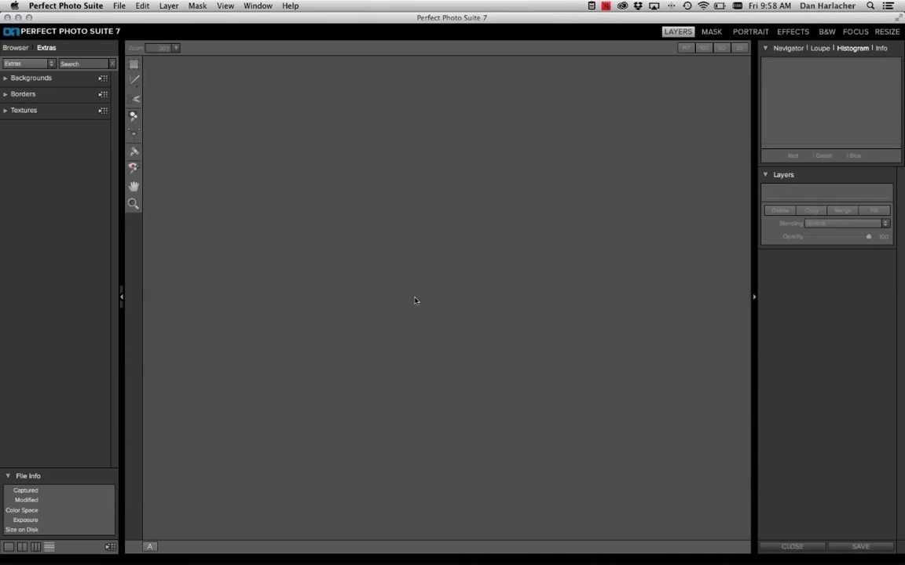
Step: Switch to Lightroom and send the boulder photo _MG_6153_4_5_6_7_8_9.tif to Perfect Layers
mouse_move(325, 554)
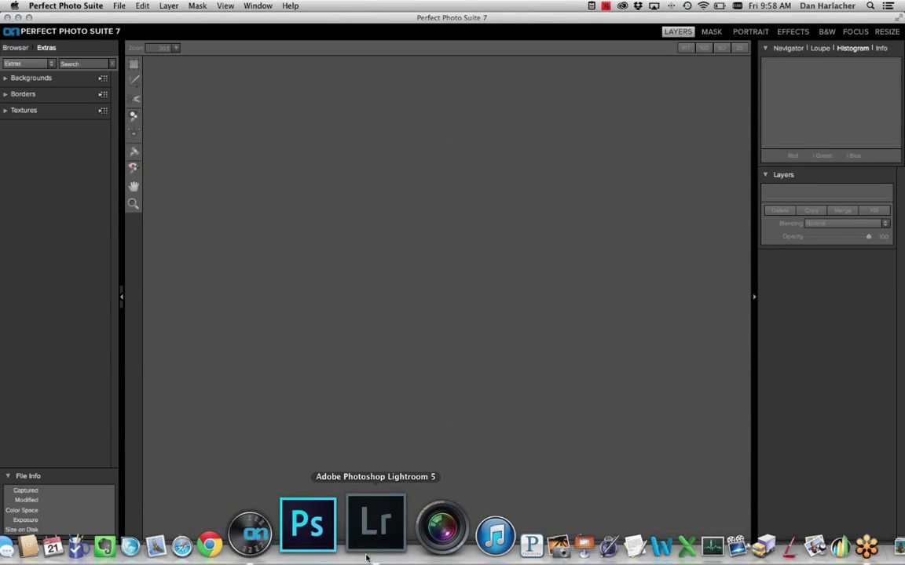
left_click(375, 525)
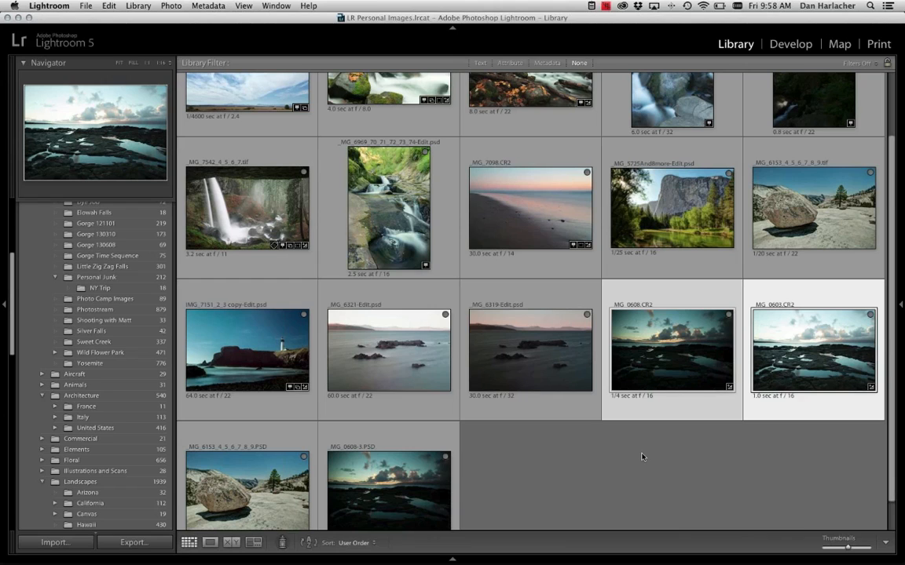
scroll(641, 456, "up", 3)
left_click(820, 306)
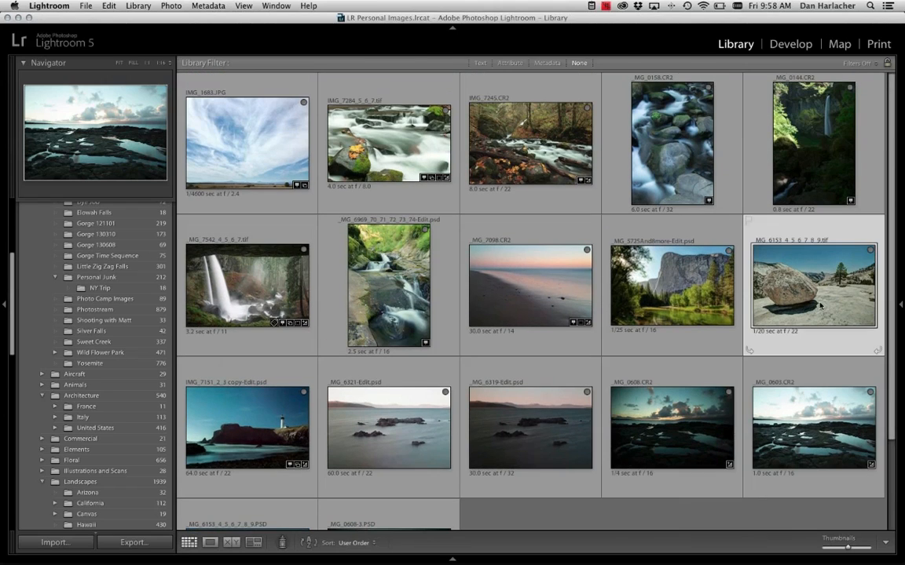
left_click(85, 6)
mouse_move(125, 201)
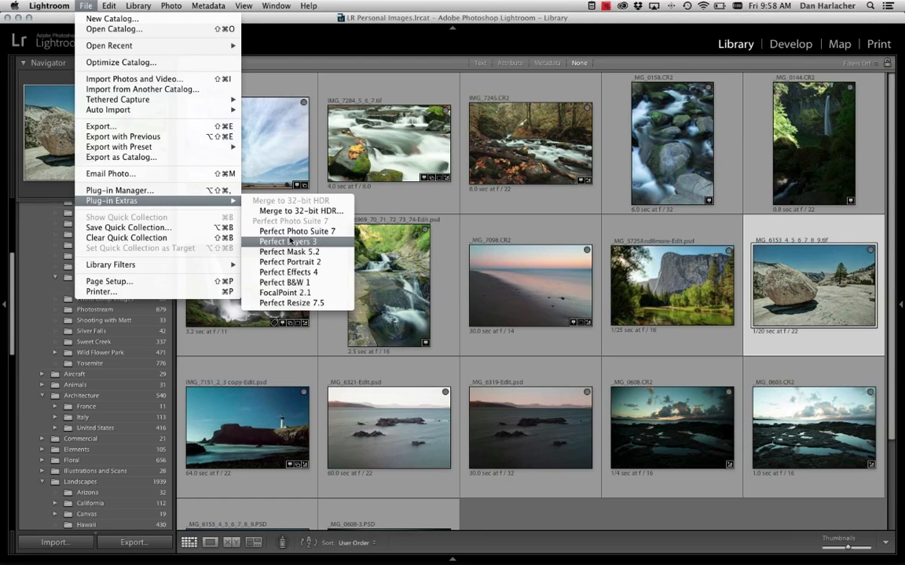
left_click(301, 210)
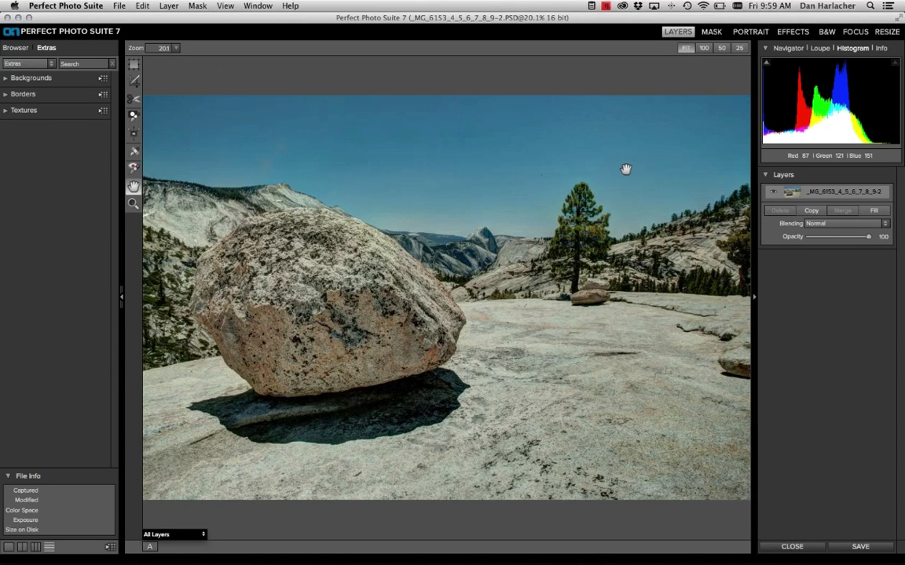
Step: Set the masking brush to Point Out mode with feather 1 and opacity 100 for work around the pine tree
left_click(133, 115)
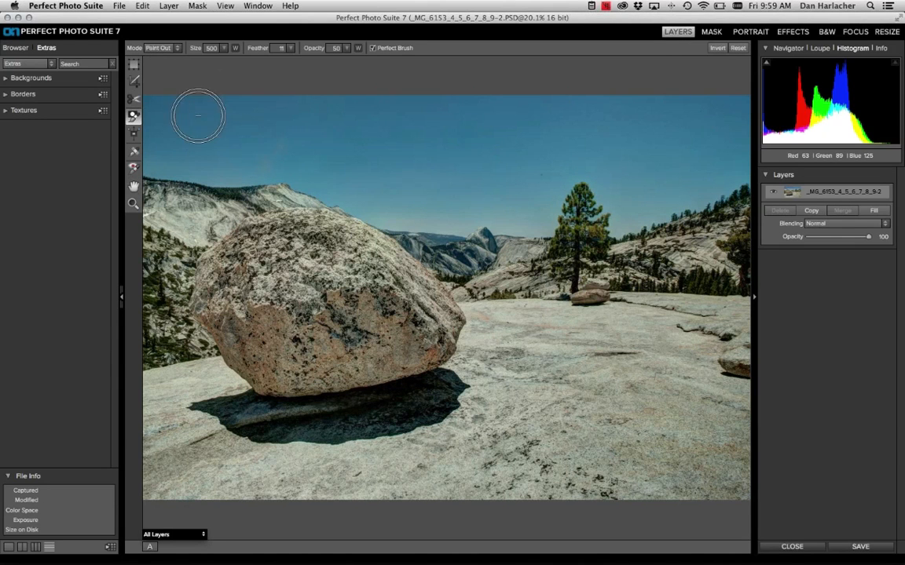
key("super+equal")
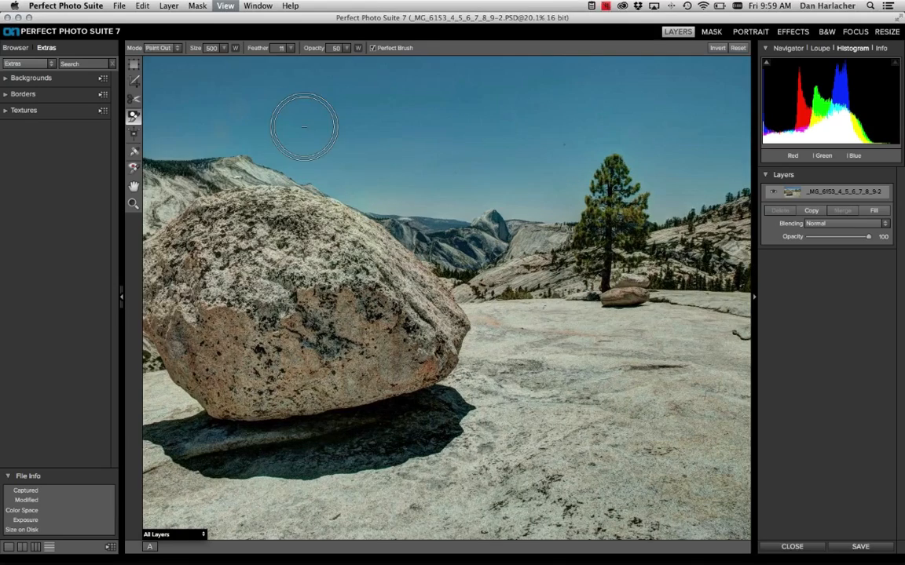
key("super+equal")
key("super+equal")
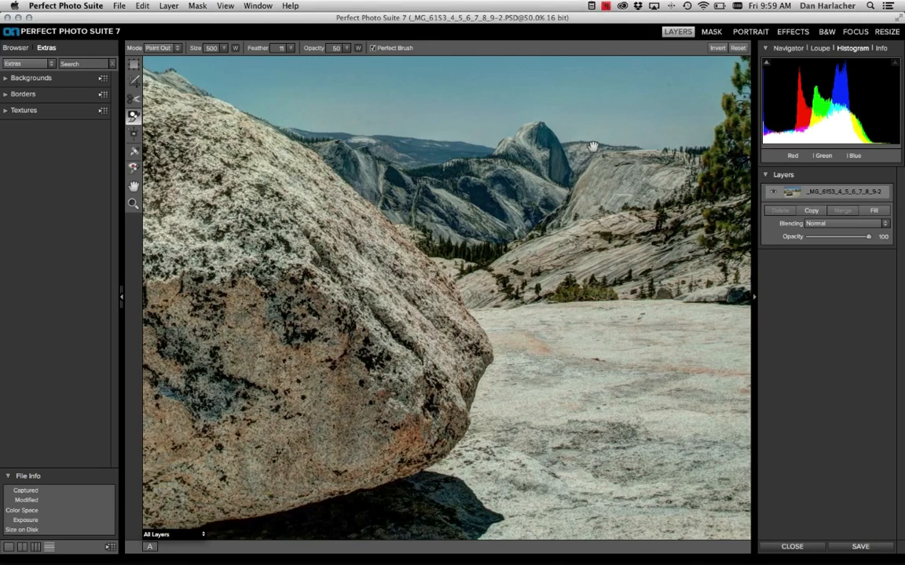
left_click_drag(634, 141, 387, 231)
left_click_drag(320, 47, 356, 44)
left_click_drag(258, 48, 220, 44)
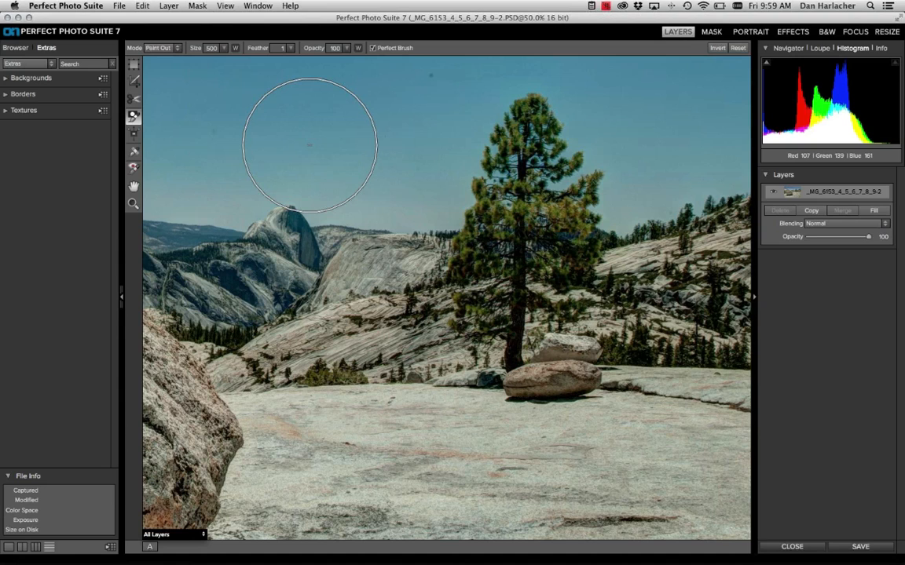
Step: Try painting out the sky from above Half Dome into the pine's foliage with the Perfect Brush, and undo the stroke
left_click(259, 138)
mouse_move(260, 138)
left_mouse_down()
mouse_move(288, 137)
mouse_move(305, 163)
mouse_move(346, 177)
mouse_move(432, 181)
left_mouse_up()
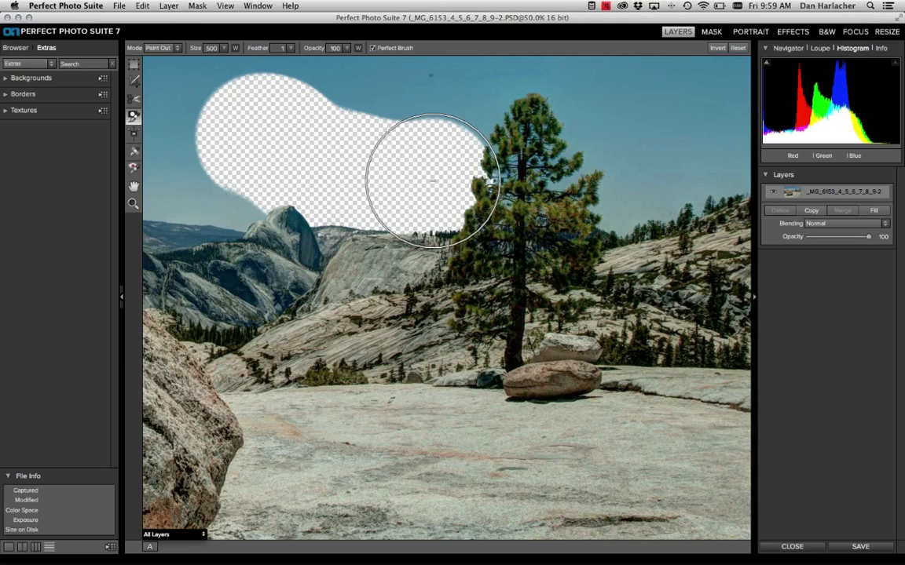
left_click_drag(432, 181, 460, 179)
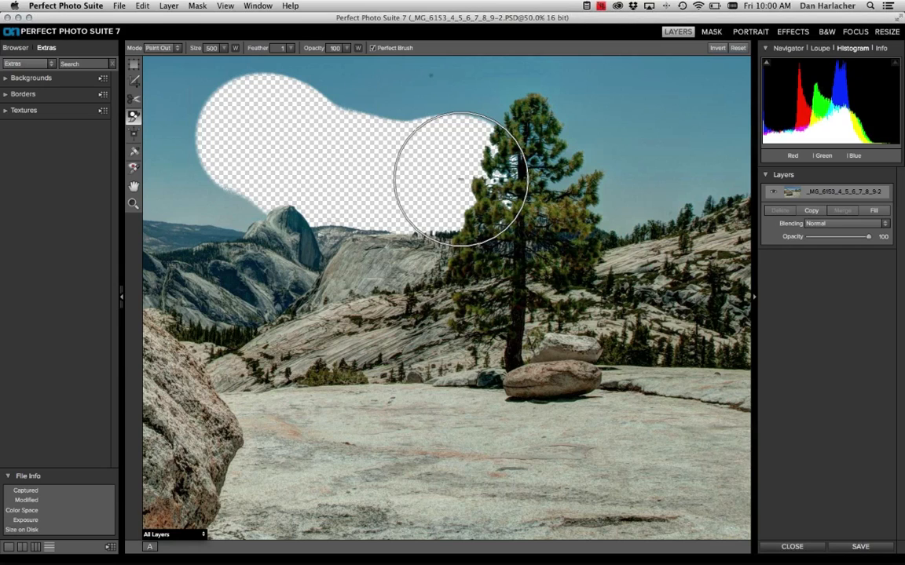
left_click_drag(461, 179, 487, 166)
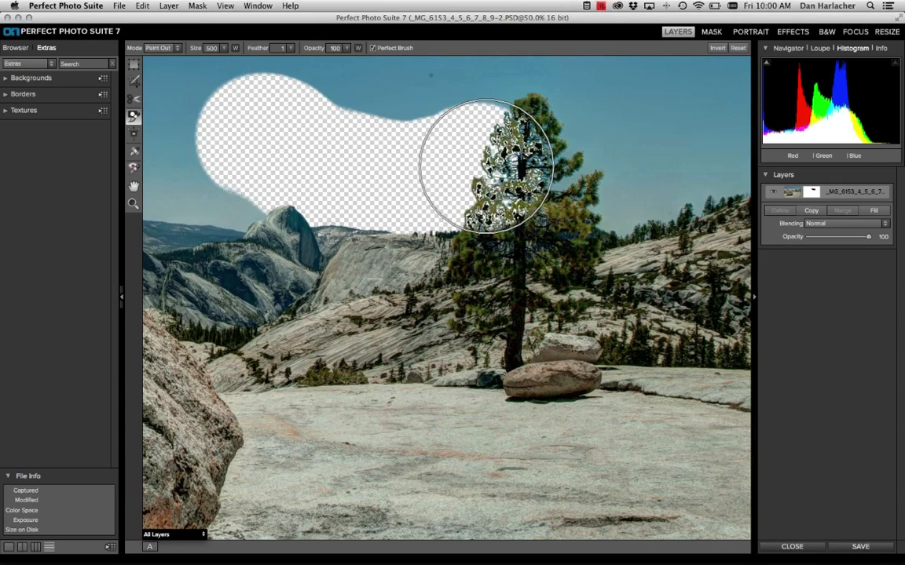
key("super+z")
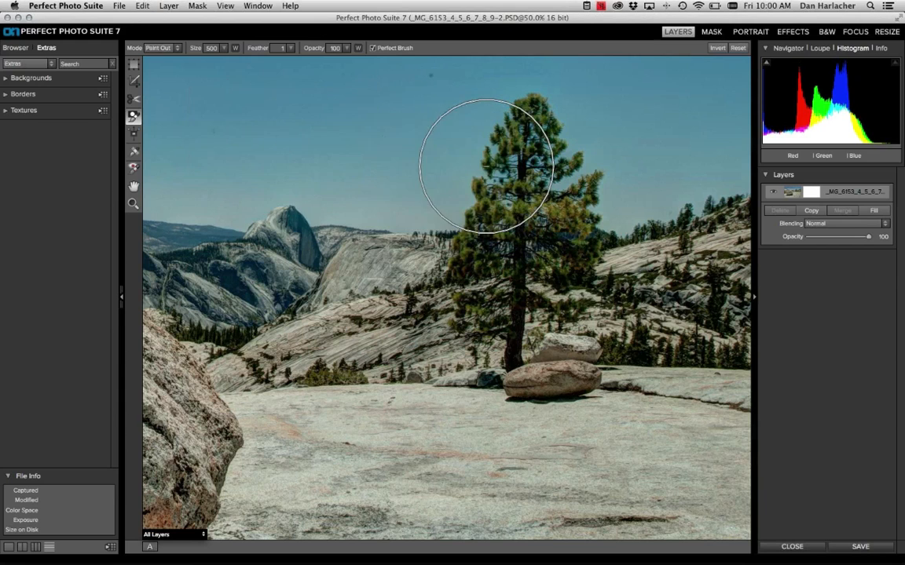
Step: Paint out the sky from above Half Dome across and around the pine with the Perfect Brush, keeping the foliage
mouse_move(284, 151)
left_mouse_down()
mouse_move(346, 166)
mouse_move(369, 182)
mouse_move(346, 182)
mouse_move(463, 169)
left_mouse_up()
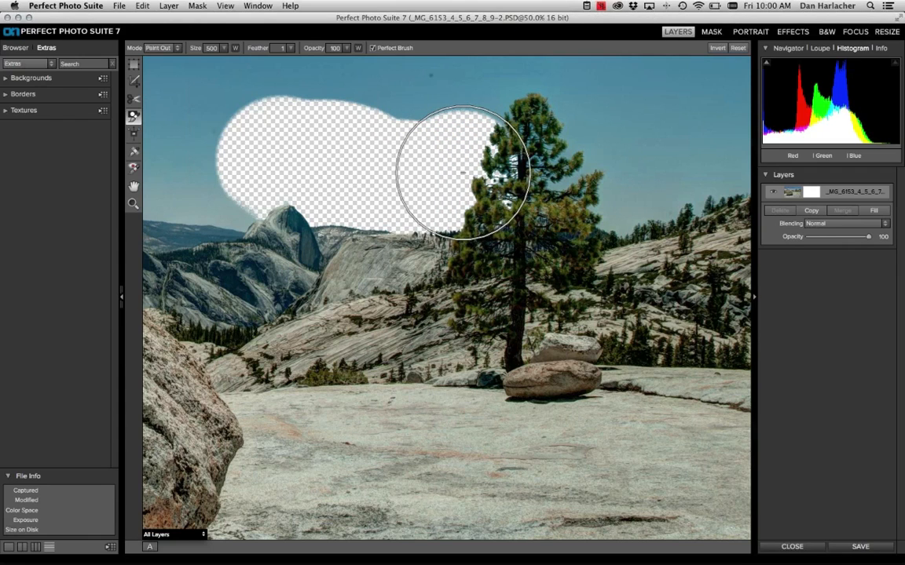
mouse_move(463, 171)
left_mouse_down()
mouse_move(557, 143)
mouse_move(549, 122)
mouse_move(532, 115)
mouse_move(513, 113)
mouse_move(545, 134)
mouse_move(585, 187)
mouse_move(561, 164)
mouse_move(508, 168)
mouse_move(469, 154)
mouse_move(475, 129)
mouse_move(496, 111)
mouse_move(482, 143)
mouse_move(502, 165)
mouse_move(565, 180)
mouse_move(602, 155)
left_mouse_up()
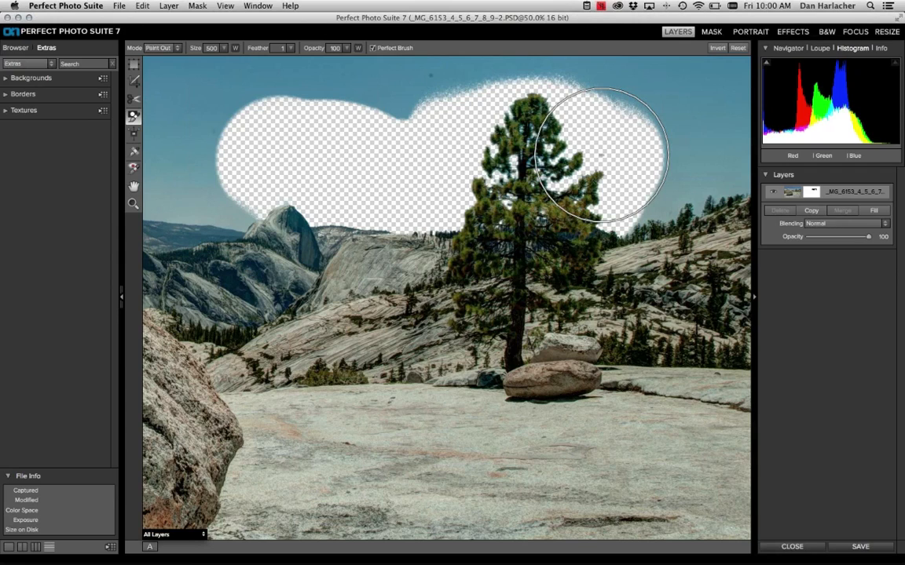
left_click_drag(602, 156, 607, 156)
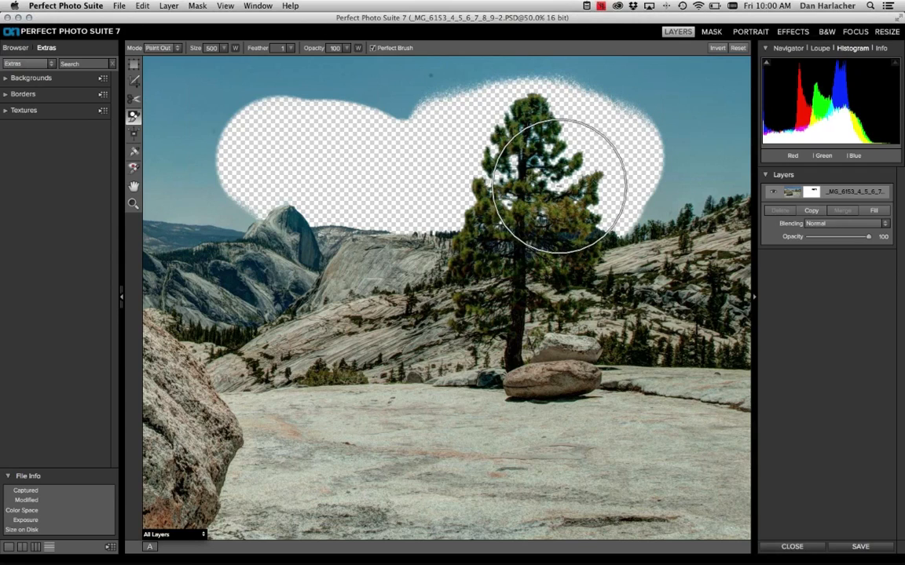
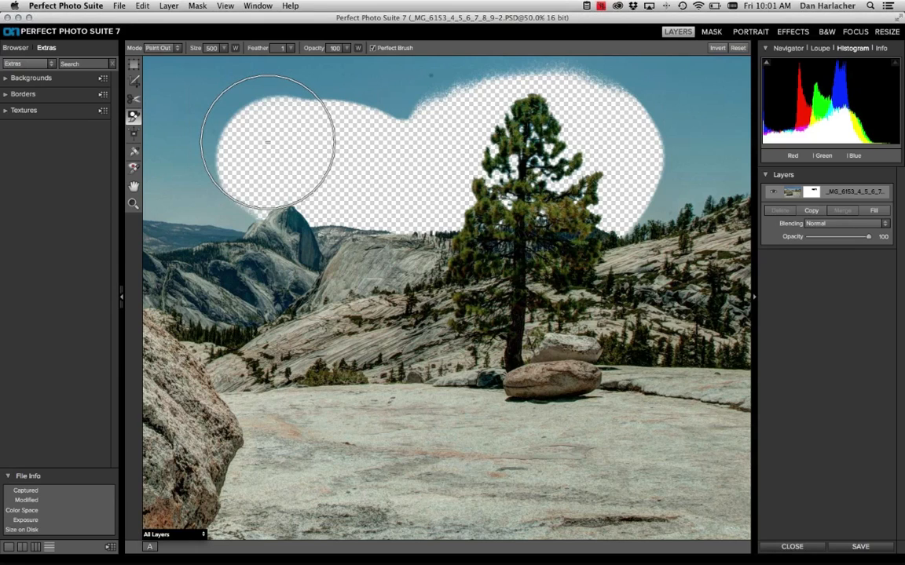
Step: Switch to Lightroom and send the cloud photo IMG_1683.JPG to Perfect Layers, merging it into the existing layered document
mouse_move(376, 560)
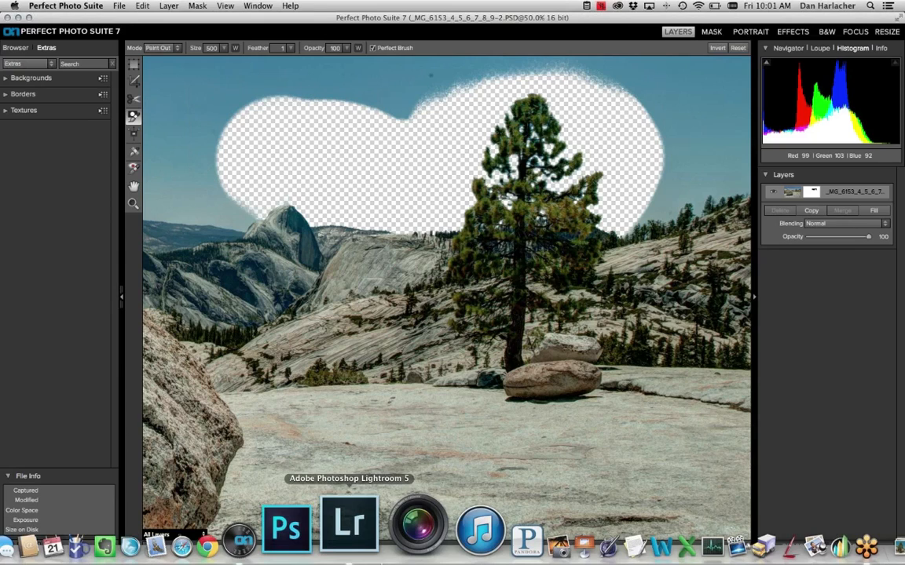
left_click(372, 543)
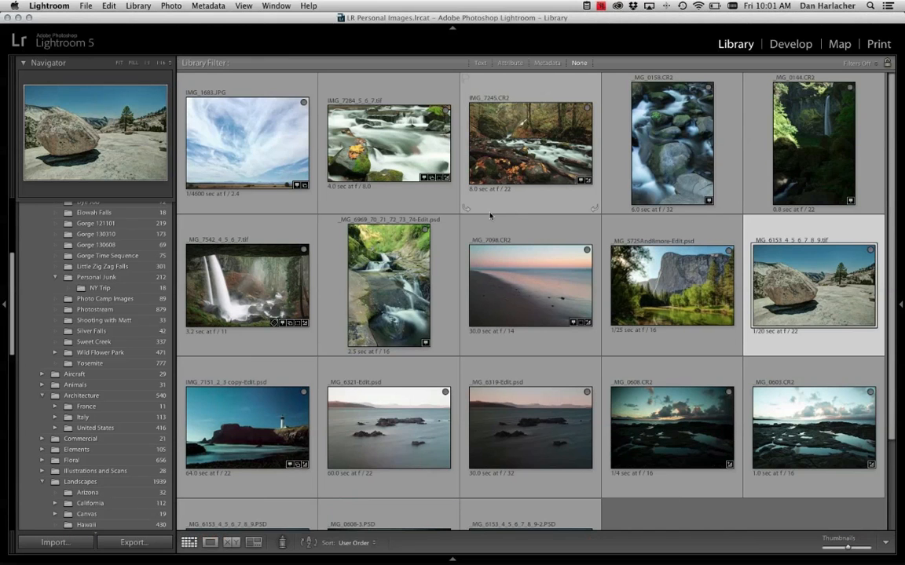
left_click(268, 121)
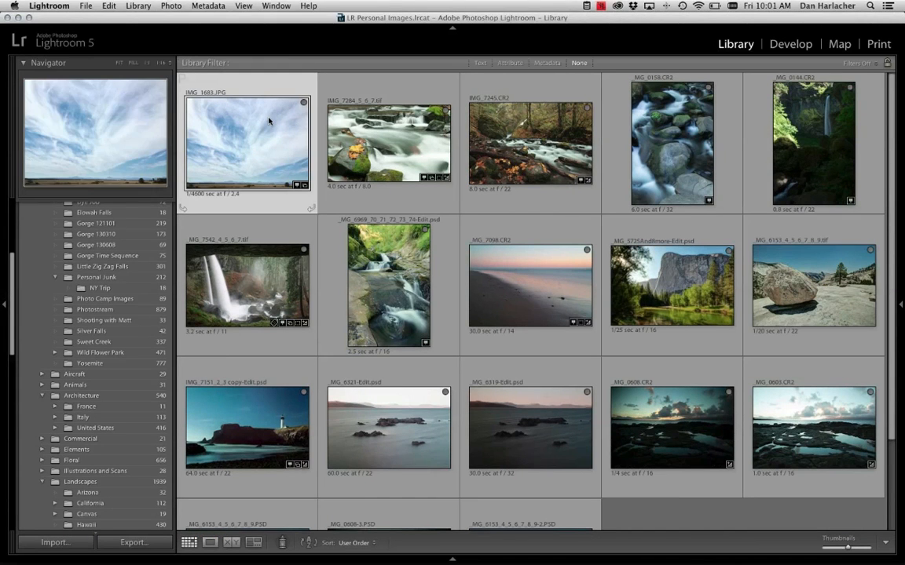
left_click(83, 5)
mouse_move(115, 203)
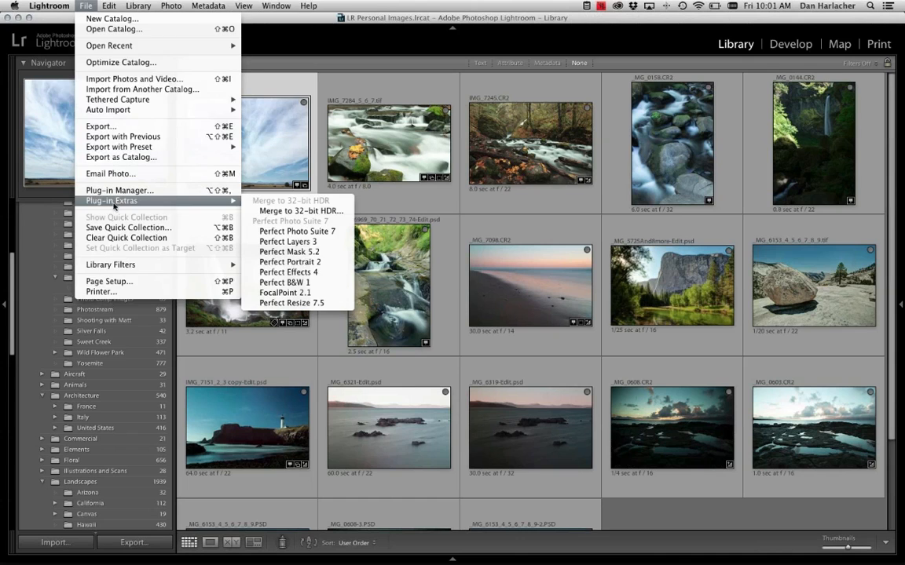
left_click(311, 233)
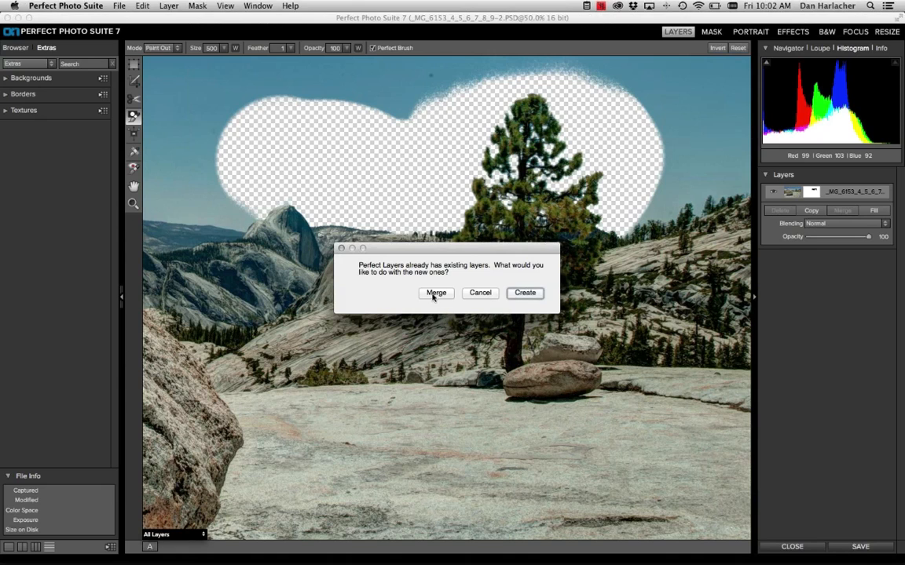
left_click(435, 293)
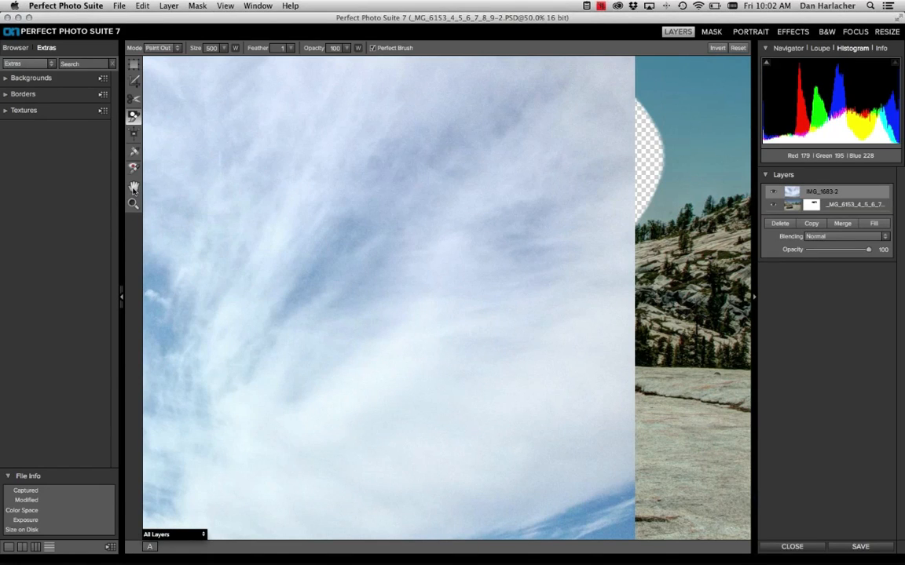
Step: Fit the whole composite in view and shift the IMG_1683-2 sky layer slightly up and left with the Transform tool
double_click(134, 186)
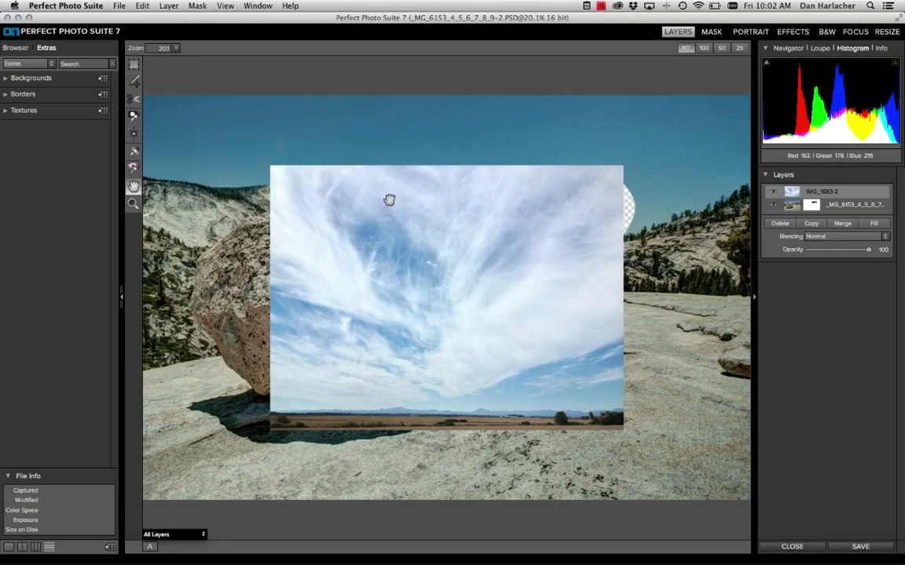
left_click(134, 67)
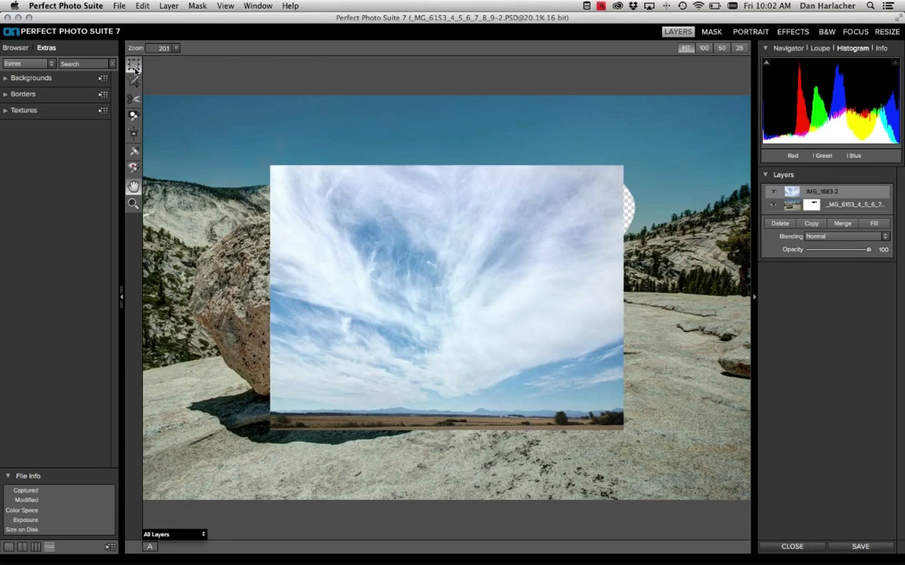
mouse_move(380, 257)
left_mouse_down()
mouse_move(385, 305)
mouse_move(368, 245)
left_mouse_up()
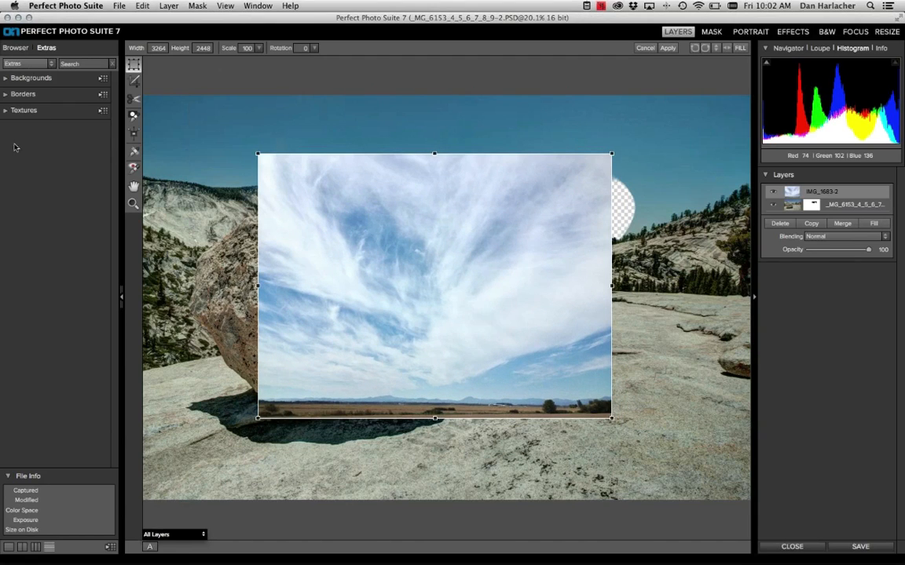
Step: Browse the Demo Images library, expand its Layers folder, and show the files as large single-column thumbnails
left_click(20, 50)
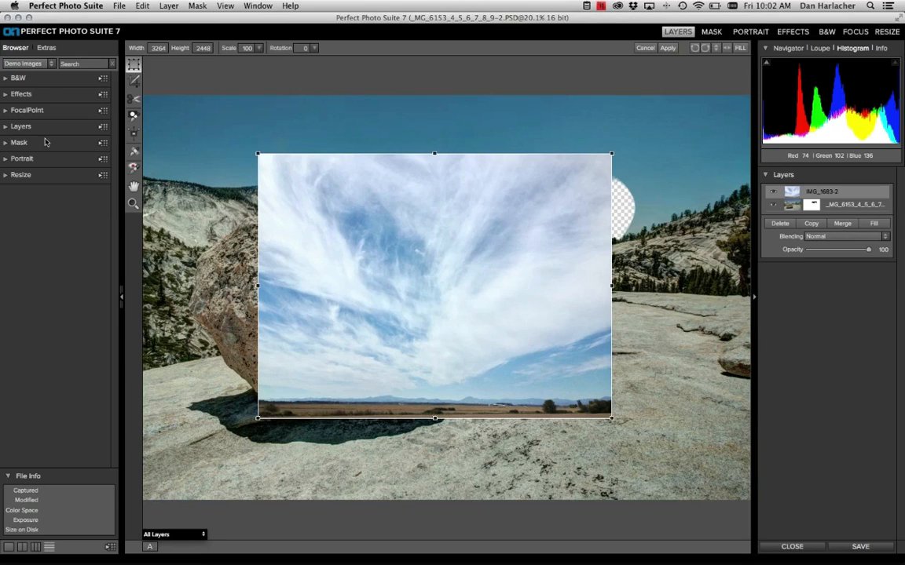
left_click(119, 4)
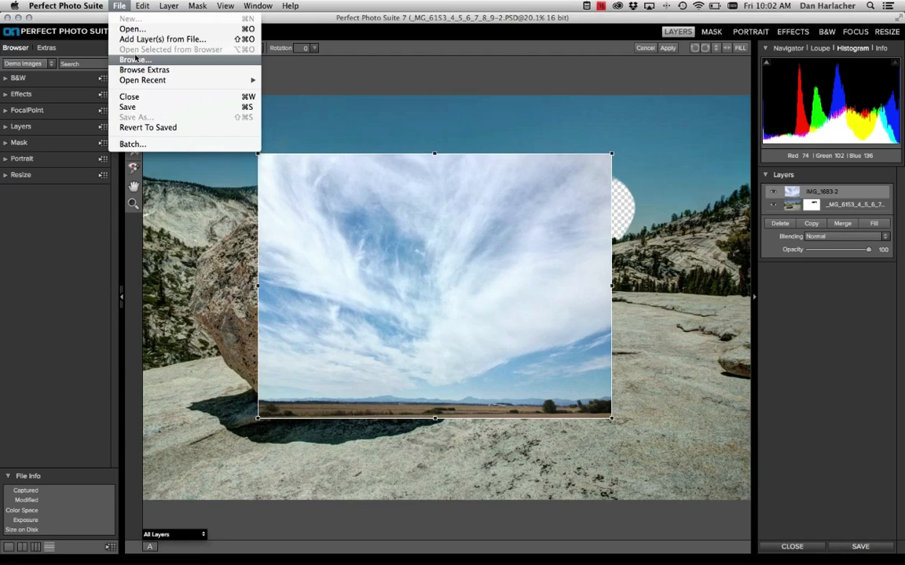
left_click(73, 228)
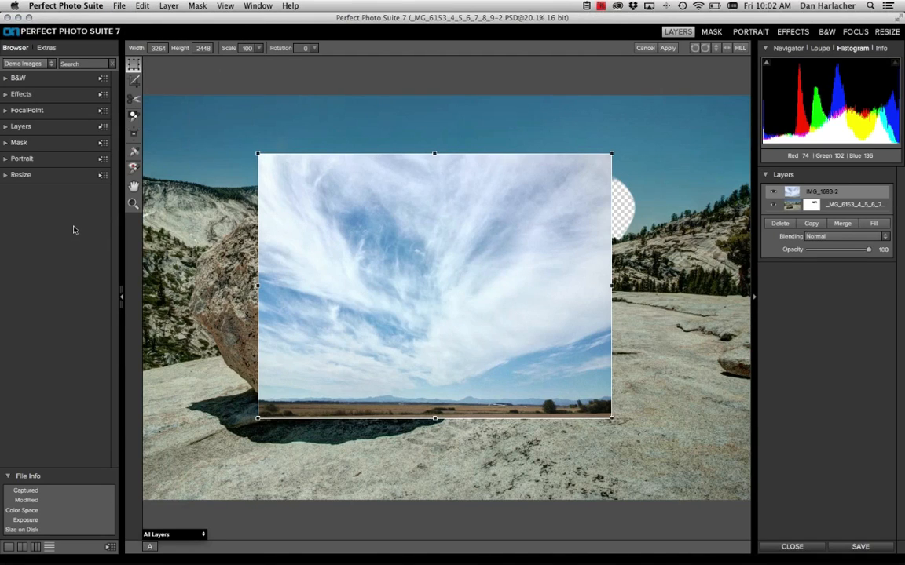
left_click(112, 5)
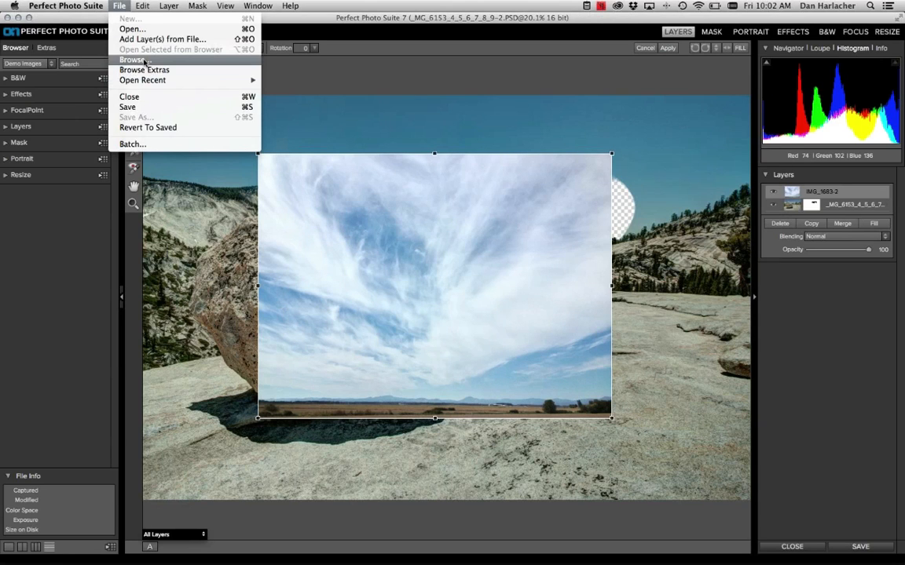
left_click(144, 61)
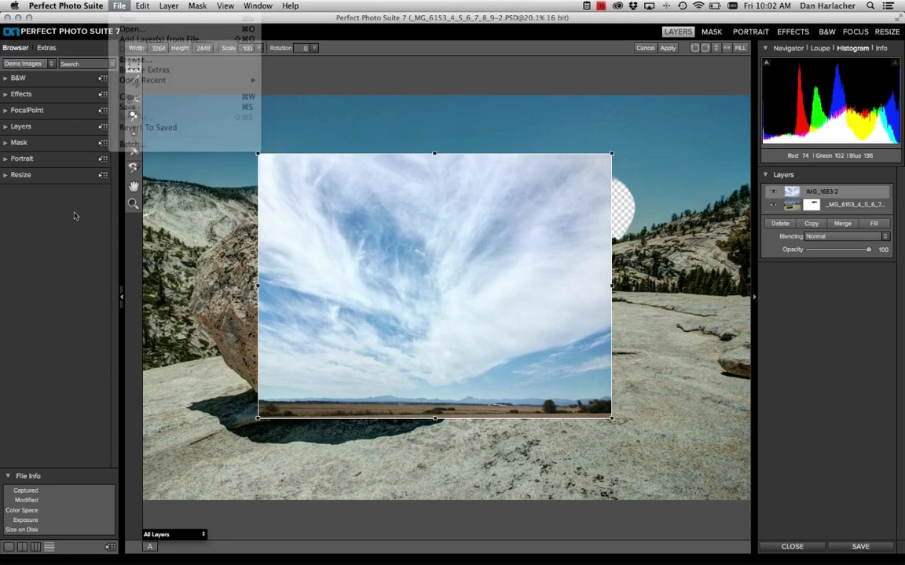
left_click(6, 127)
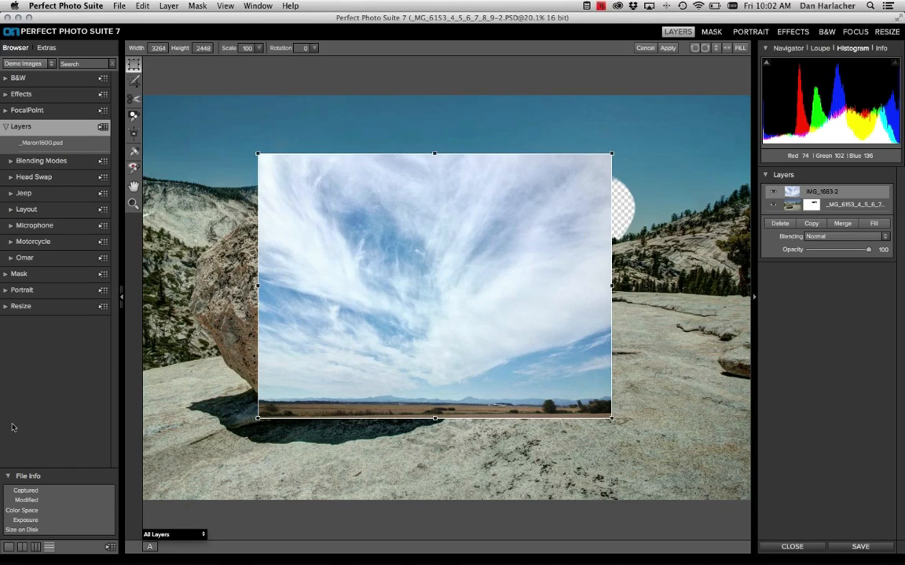
left_click(9, 547)
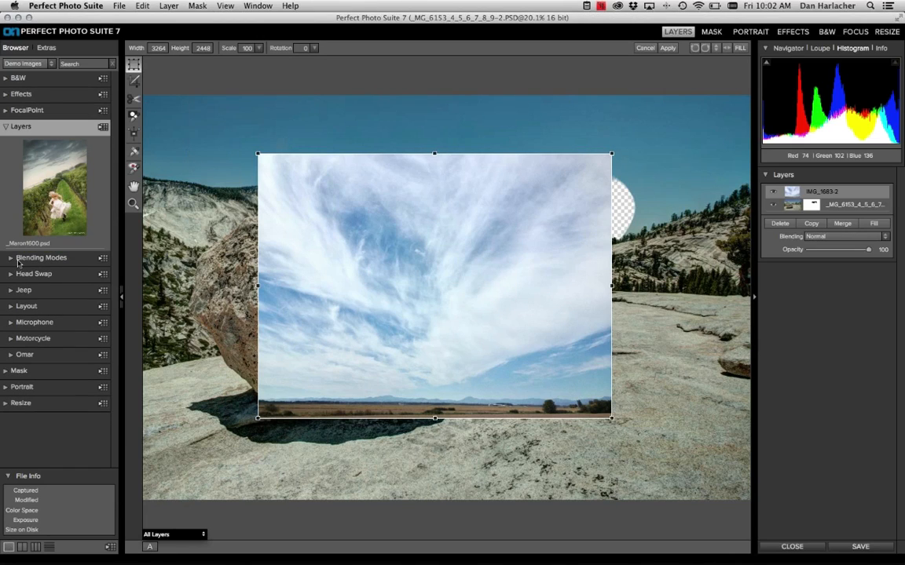
Step: Add heart-of-glass-Edit.psd from the Effects folder to the open document as new layers, applying the pending transform of the cloud layer
left_click(7, 93)
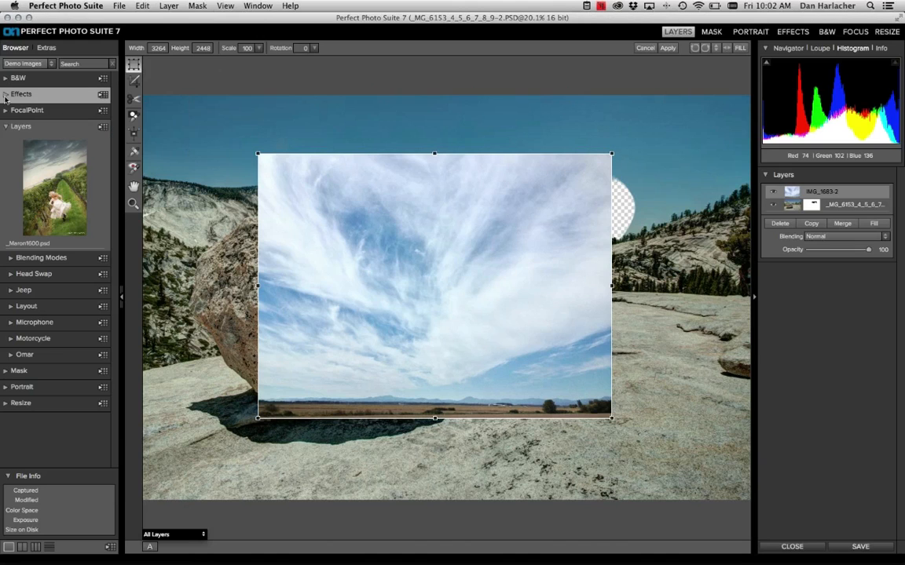
scroll(70, 160, "down", 8)
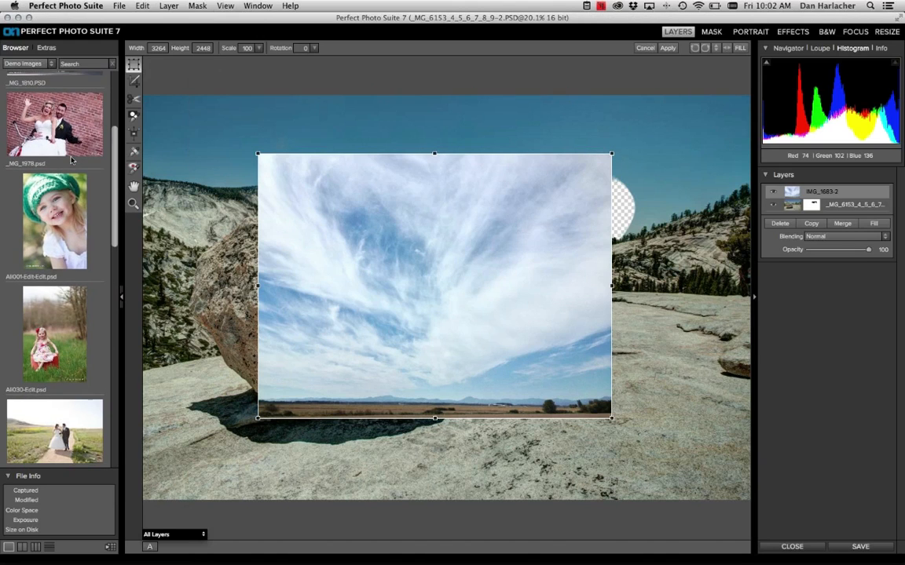
scroll(71, 160, "down", 10)
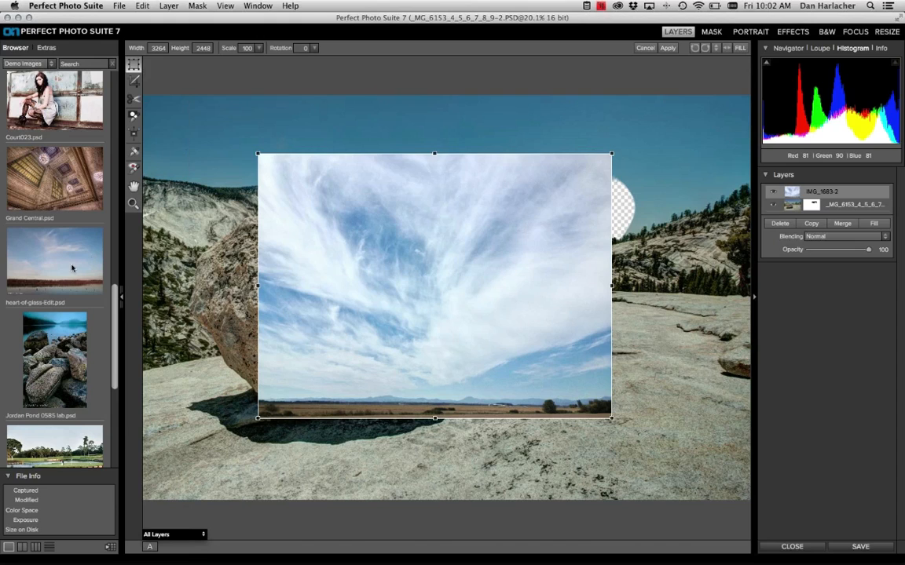
left_click(59, 275)
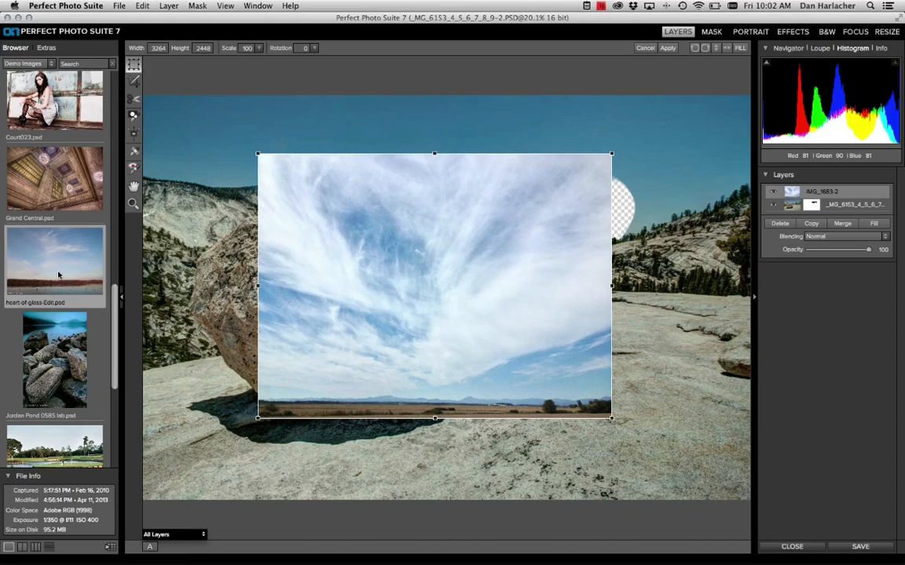
double_click(58, 275)
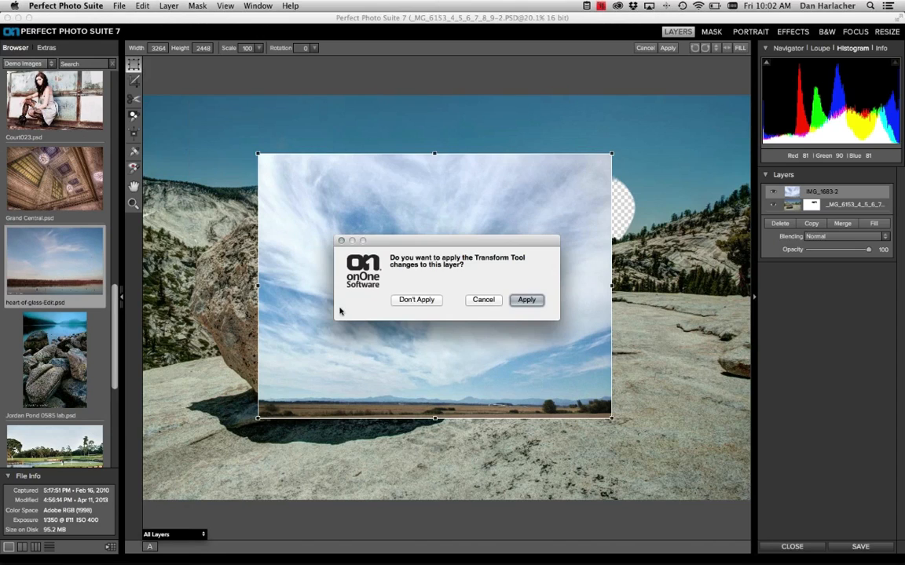
left_click(524, 300)
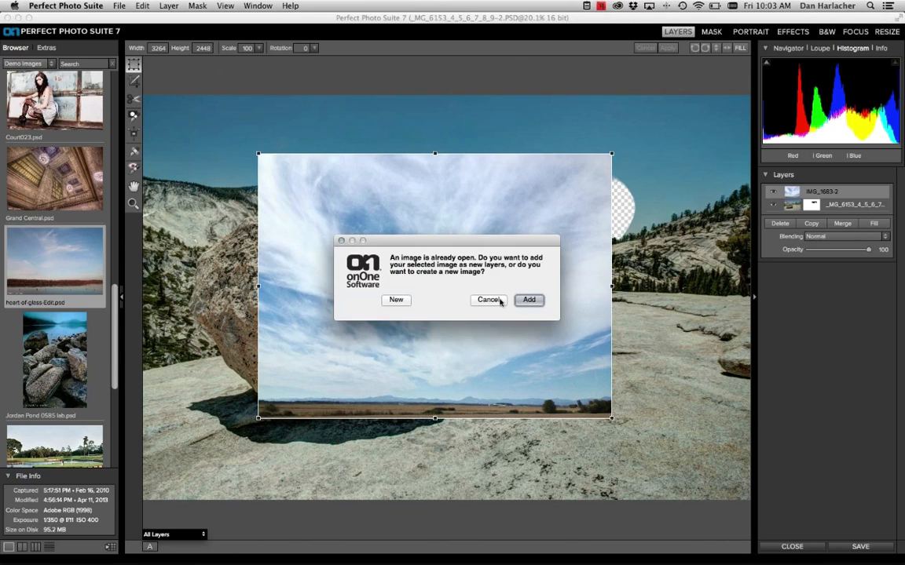
left_click(528, 300)
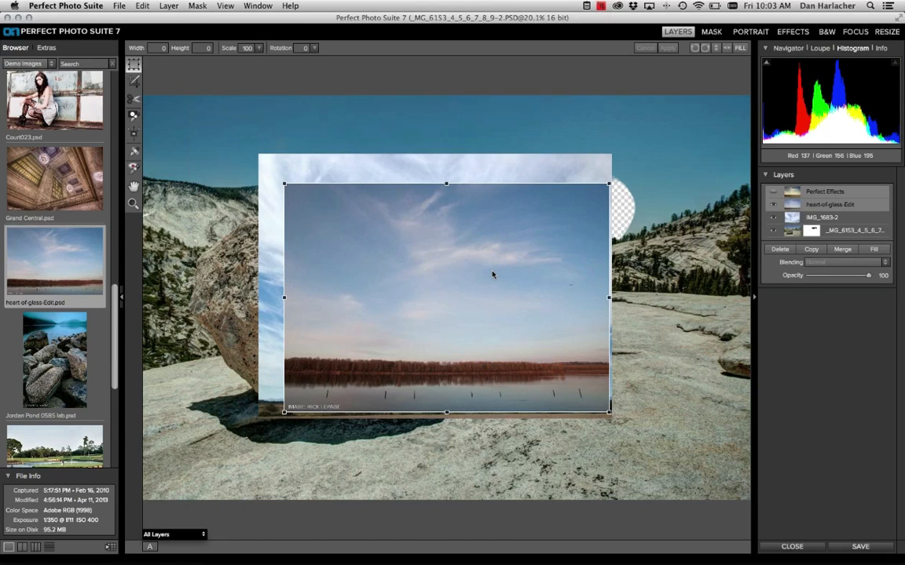
Step: View the Backgrounds categories in the Extras library, and examine the options of the Crop and Trim tools
left_click(47, 49)
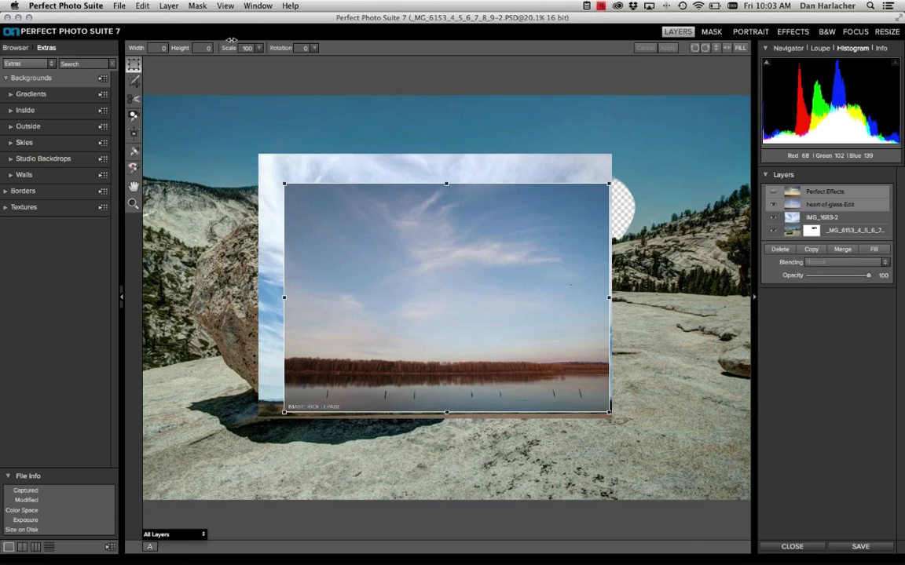
left_click(133, 82)
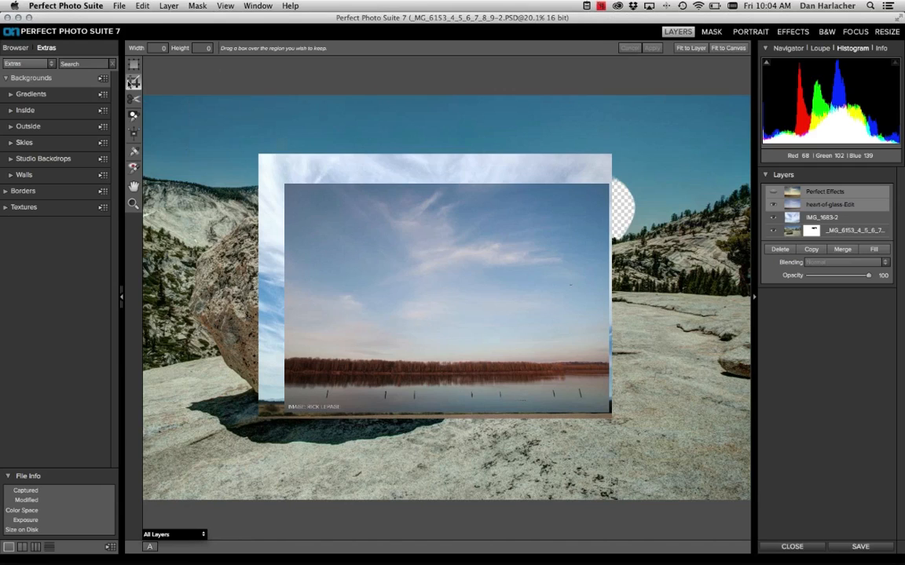
left_click(133, 100)
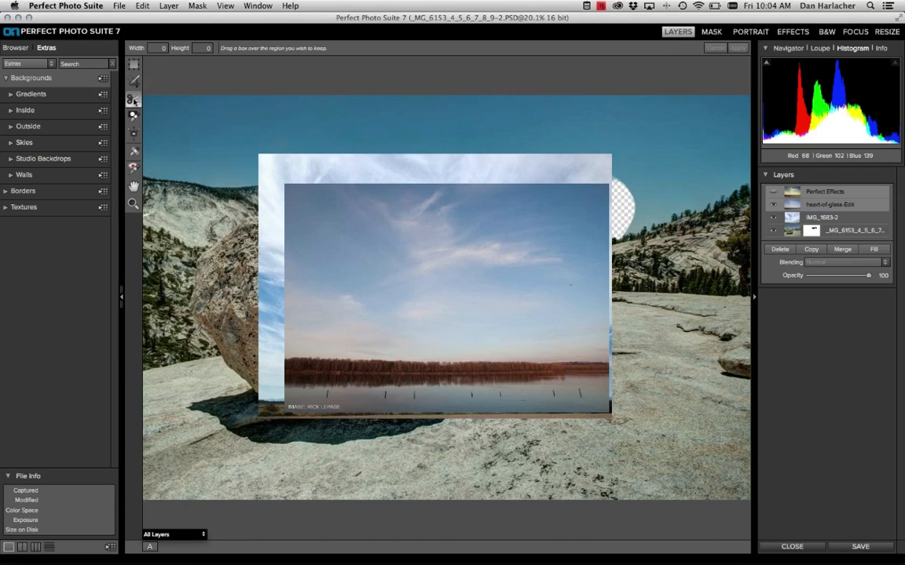